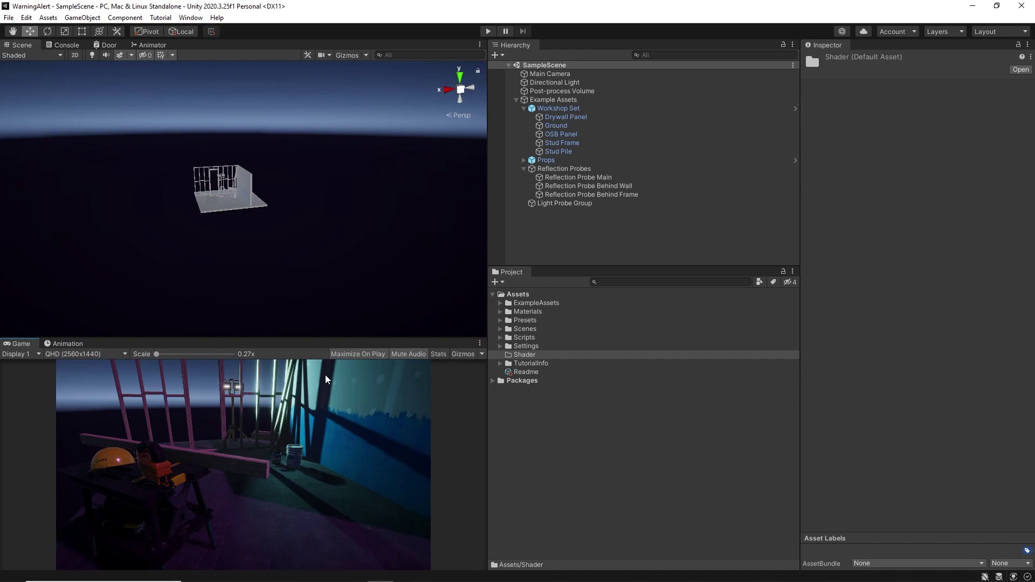
Review the Skybox_Mat ground and second colours, then the Directional Light's colour.
{"action": "left_click", "coordinate": [500, 311]}
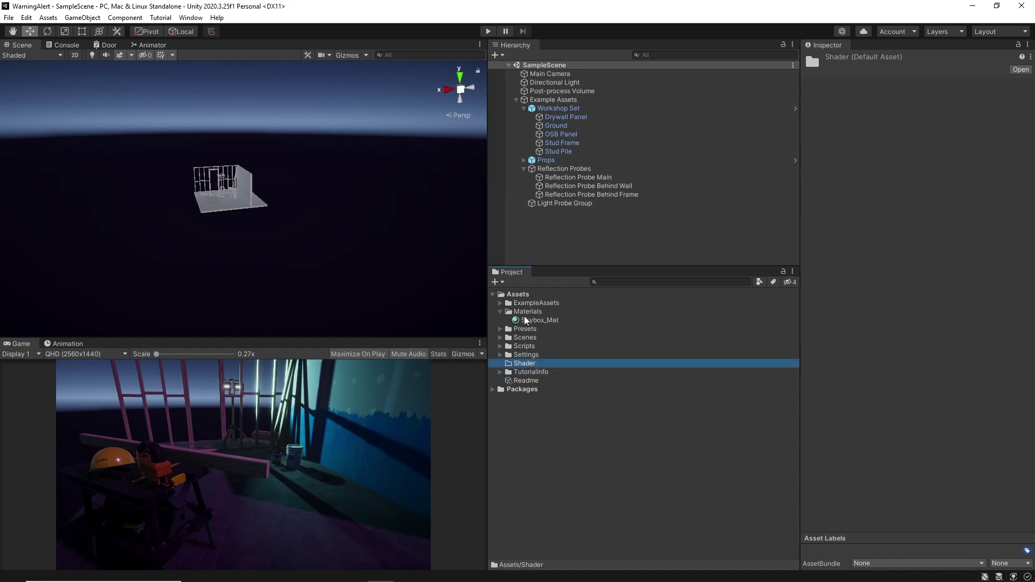
{"action": "left_click", "coordinate": [530, 321]}
{"action": "left_click", "coordinate": [1001, 143]}
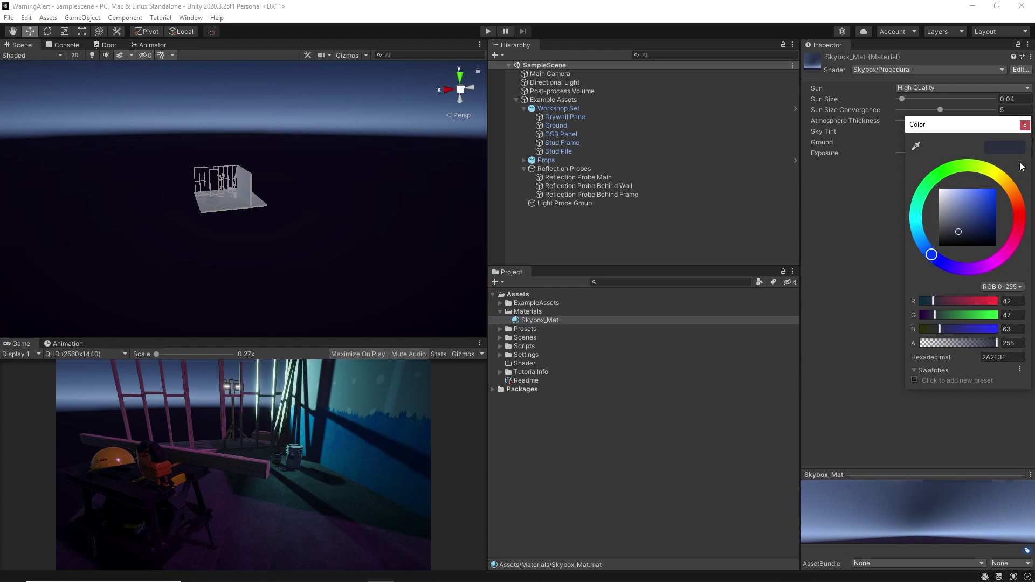
{"action": "left_click", "coordinate": [1026, 128]}
{"action": "left_click", "coordinate": [962, 132]}
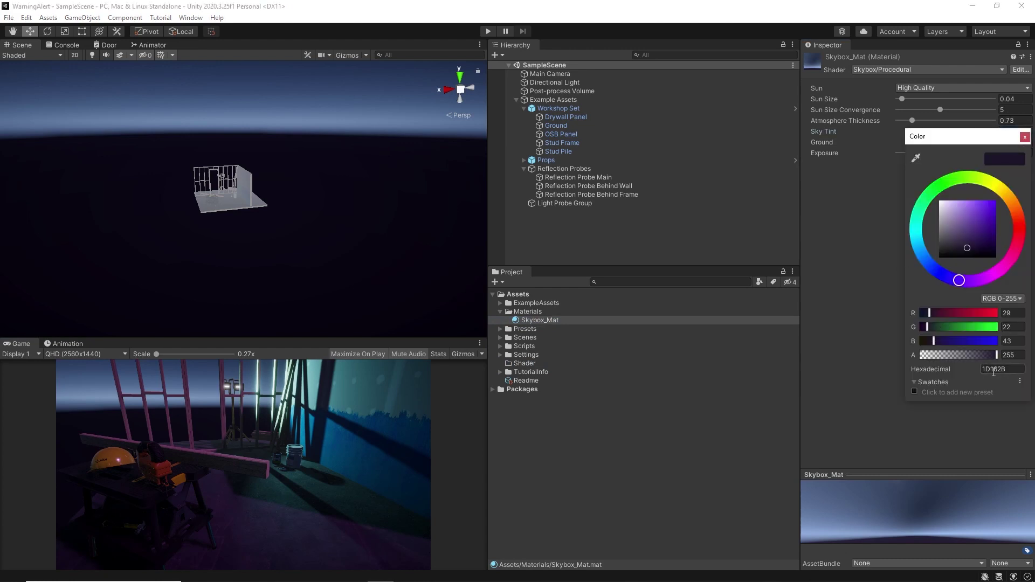
{"action": "left_click", "coordinate": [1025, 137]}
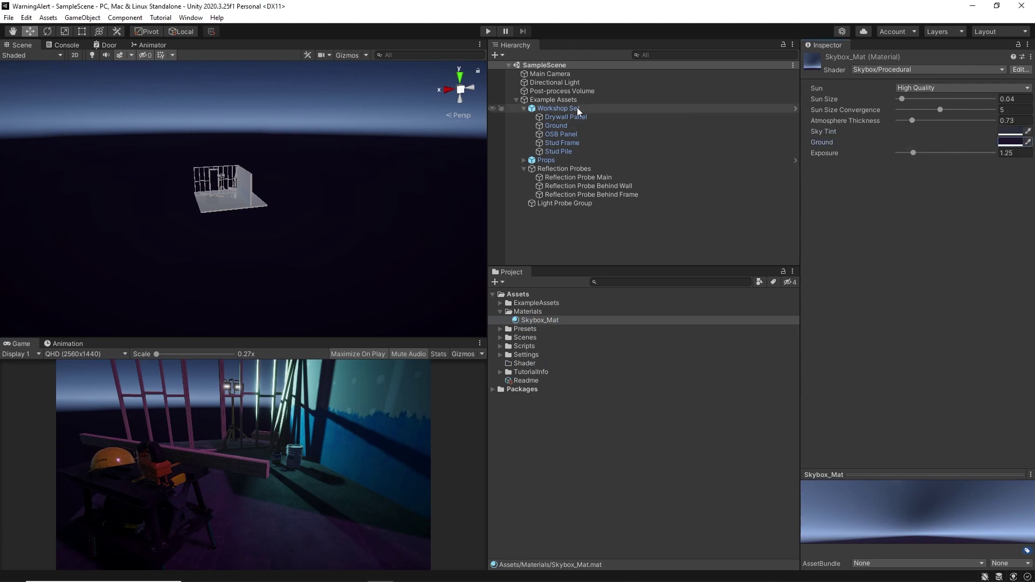
{"action": "left_click", "coordinate": [544, 84]}
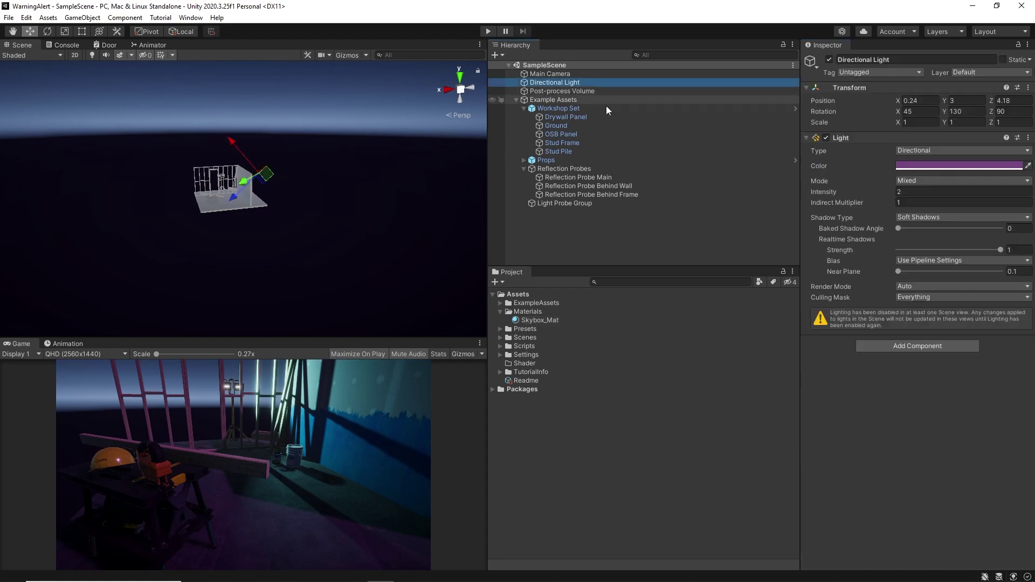
{"action": "left_click", "coordinate": [950, 166]}
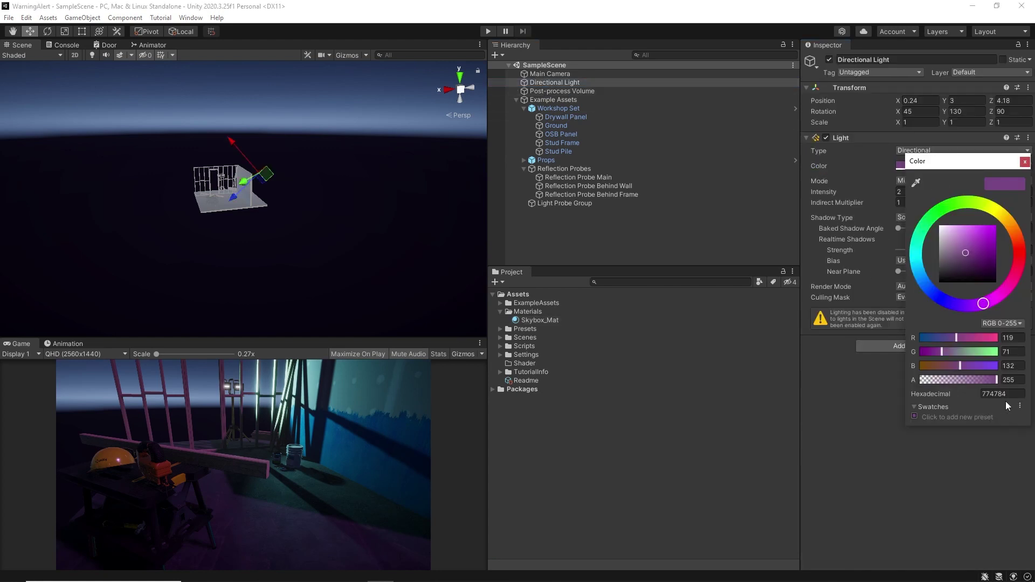
{"action": "left_click", "coordinate": [1025, 162]}
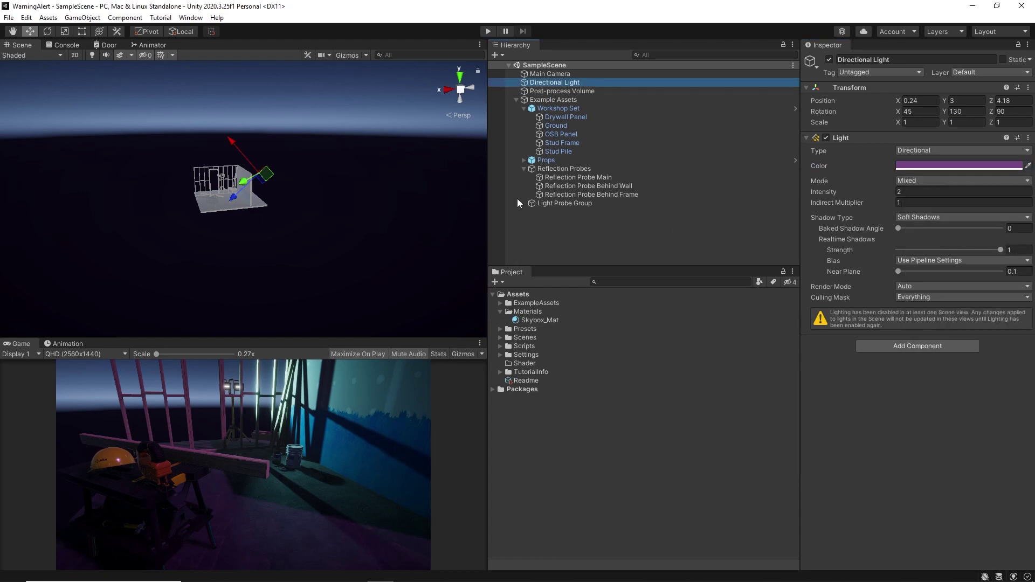
Expand Props, Workbench and Construction Light Low, then inspect the Spot Light's colour.
{"action": "left_click", "coordinate": [523, 161]}
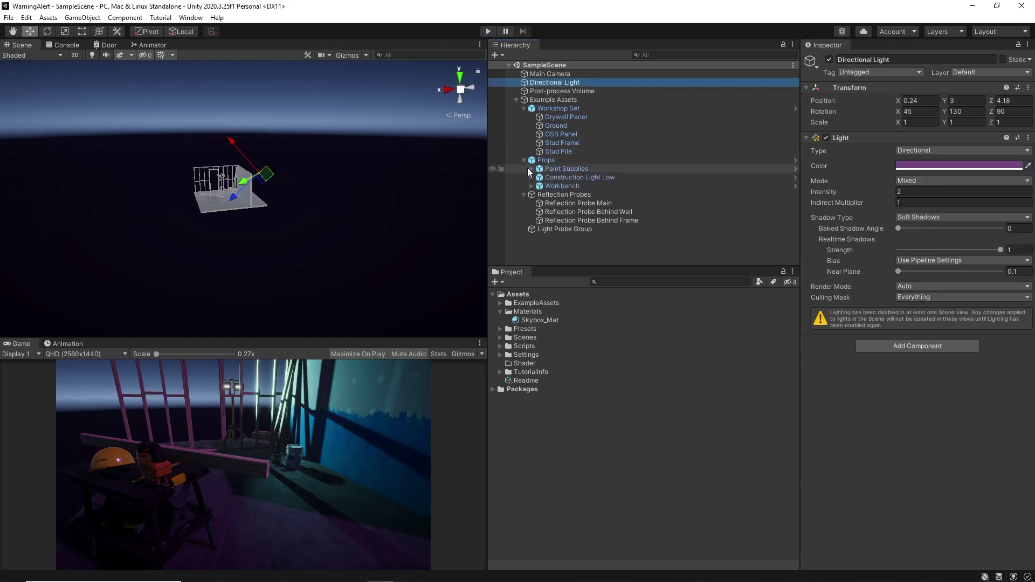
{"action": "left_click", "coordinate": [532, 186]}
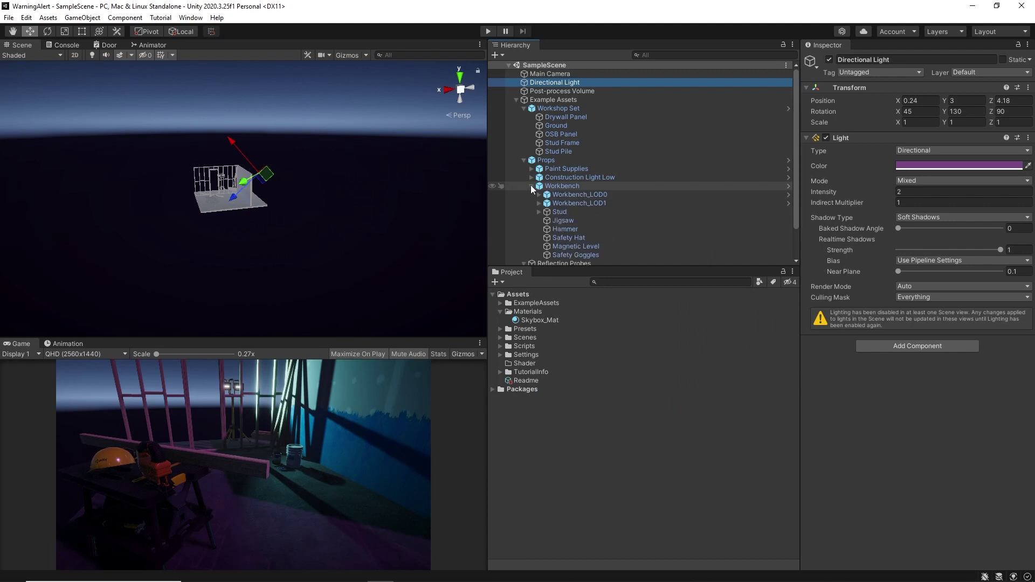
{"action": "scroll", "coordinate": [564, 224], "scroll_direction": "down", "scroll_amount": 3}
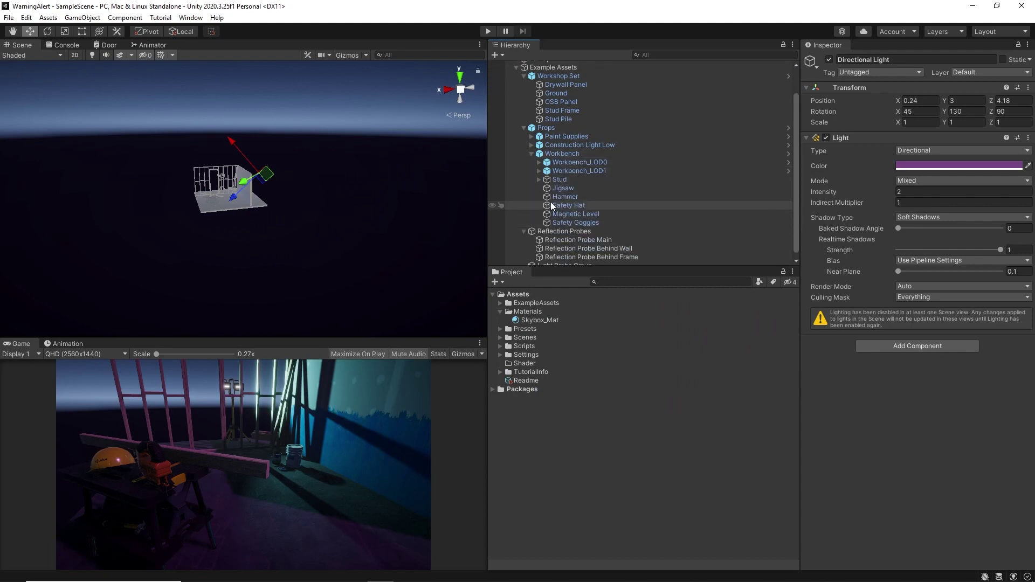
{"action": "left_click", "coordinate": [531, 145]}
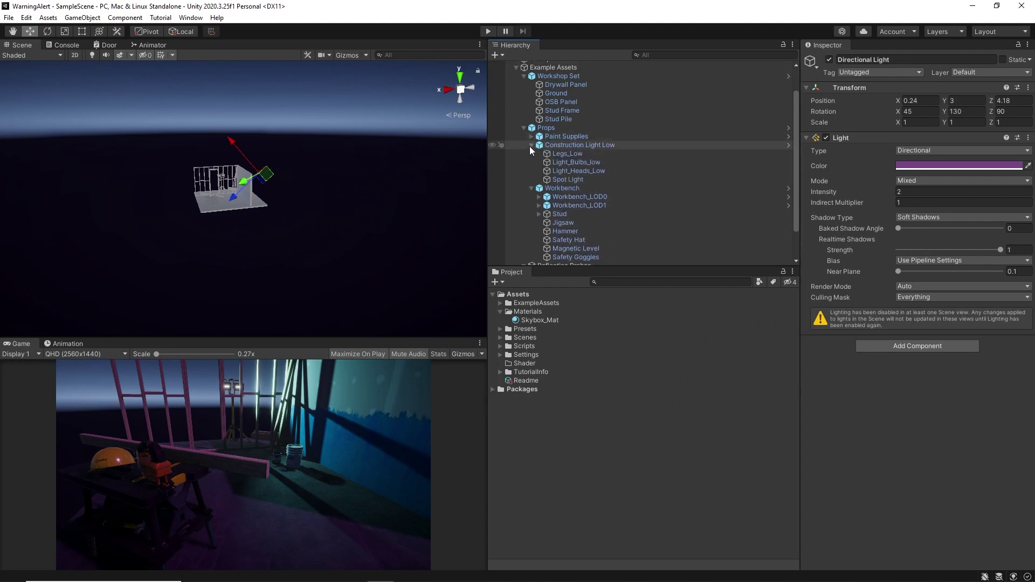
{"action": "left_click", "coordinate": [578, 179]}
{"action": "left_click", "coordinate": [917, 188]}
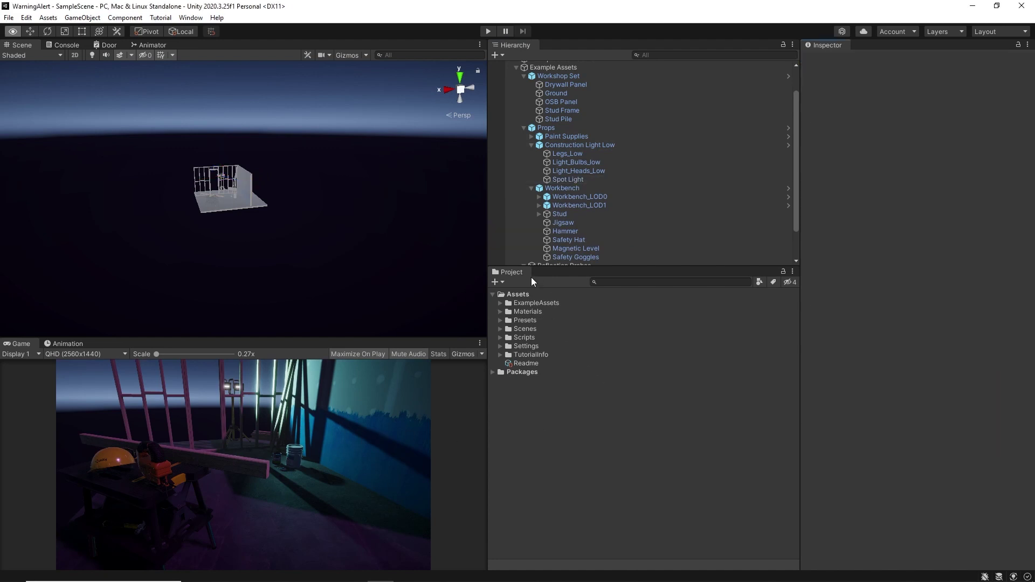
Create a new folder named Shader in Assets.
{"action": "left_click", "coordinate": [516, 298]}
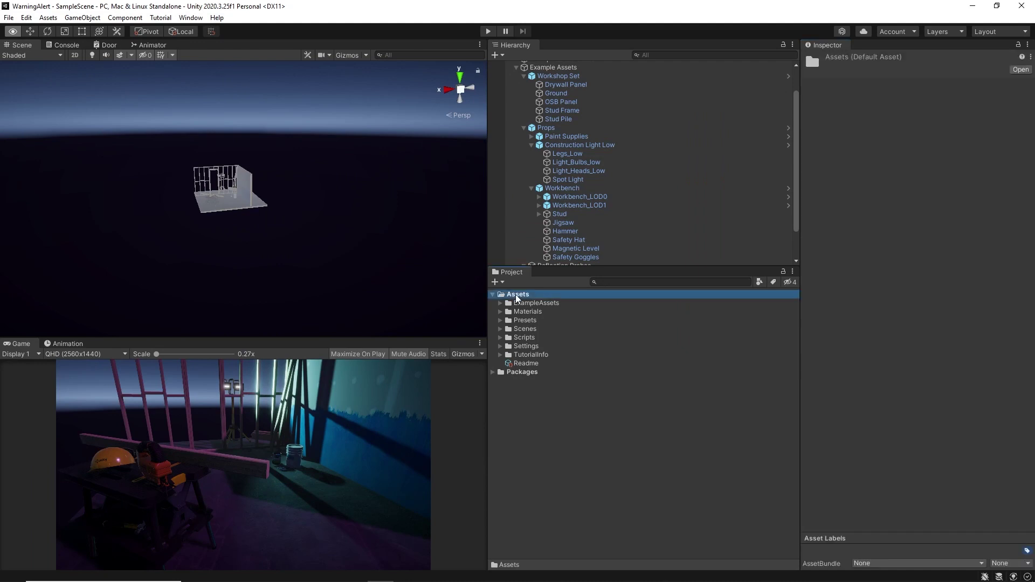
{"action": "right_click", "coordinate": [516, 298]}
{"action": "mouse_move", "coordinate": [561, 12]}
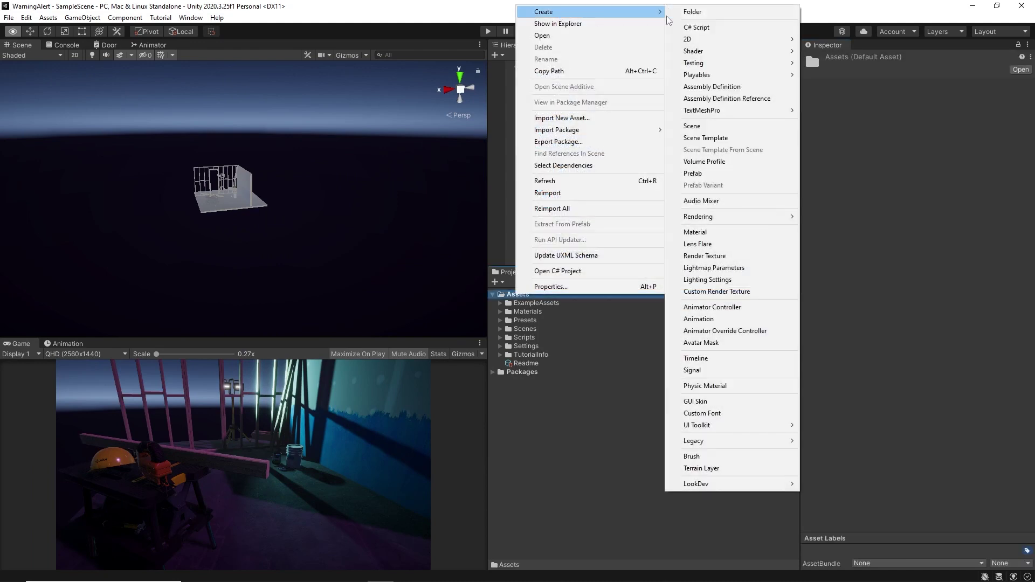
{"action": "left_click", "coordinate": [689, 12]}
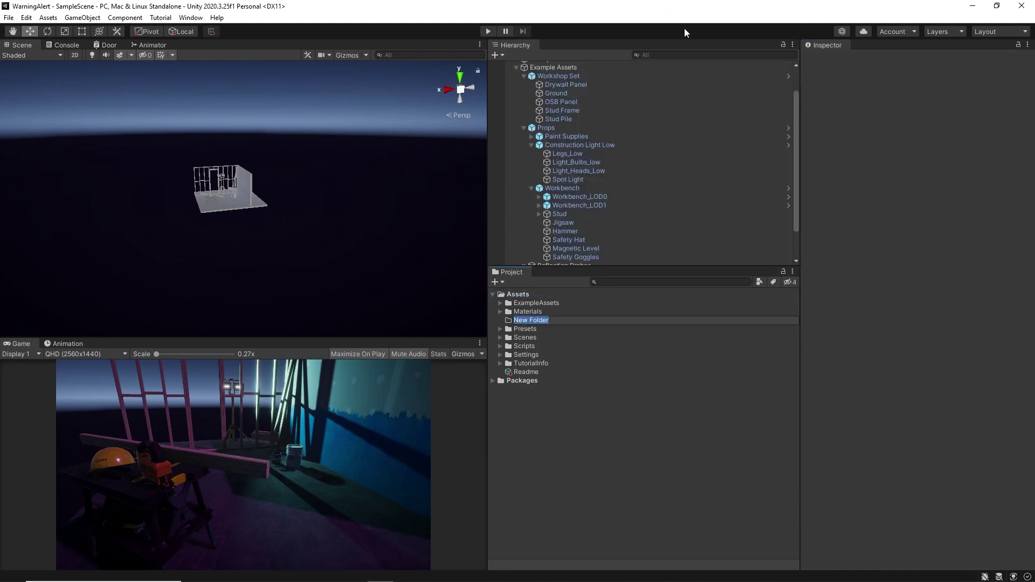
{"action": "type", "text": "Shader"}
{"action": "key", "text": "Return"}
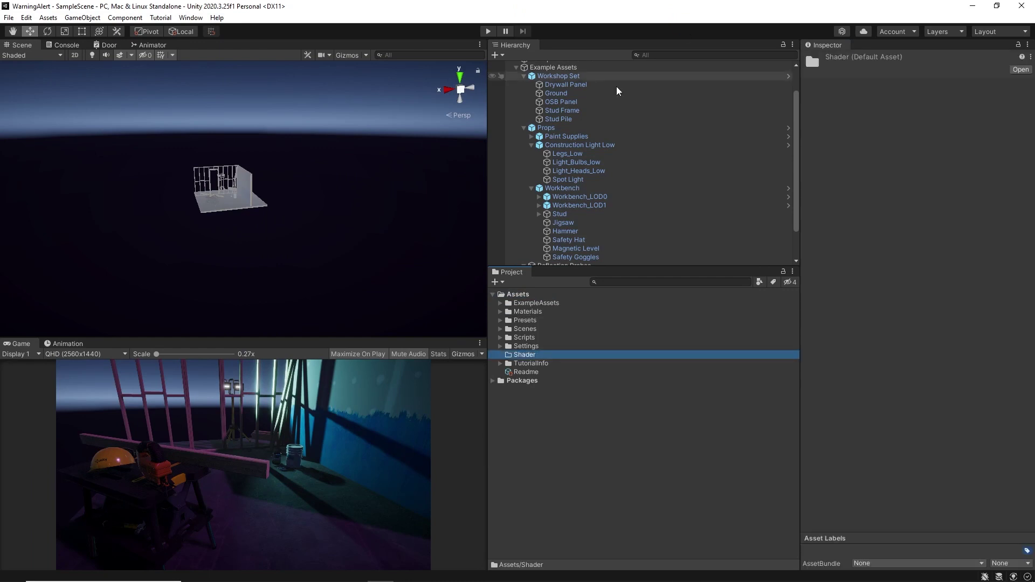
Create a URP Lit Shader Graph named NeonCyberpunk inside the Shader folder.
{"action": "right_click", "coordinate": [521, 358]}
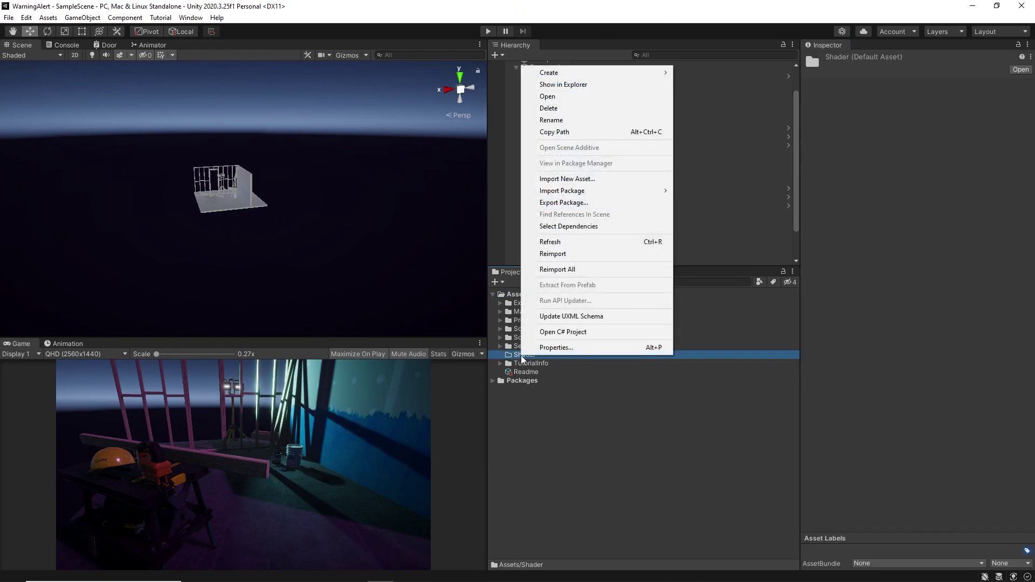
{"action": "mouse_move", "coordinate": [649, 73]}
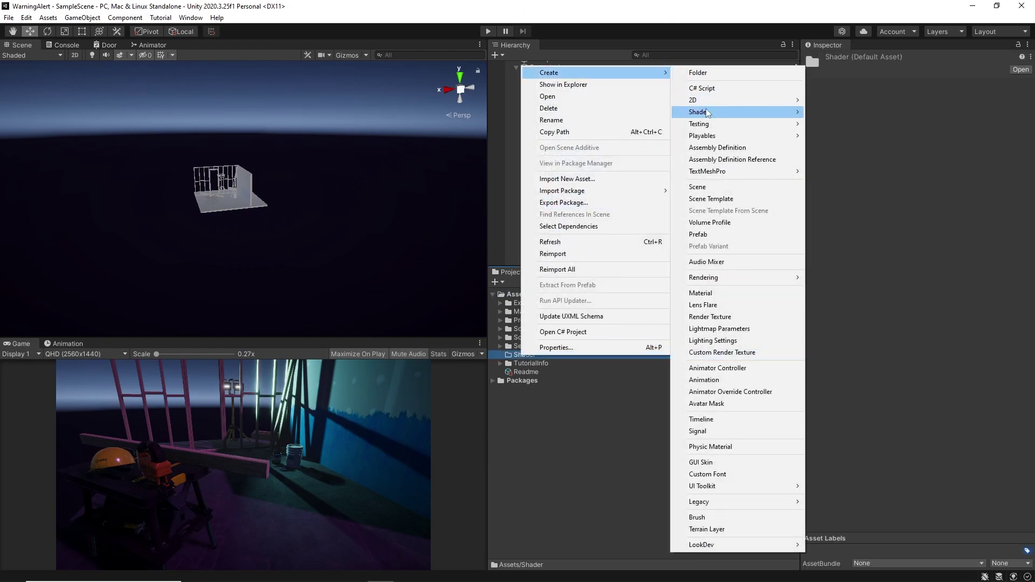
{"action": "mouse_move", "coordinate": [708, 113]}
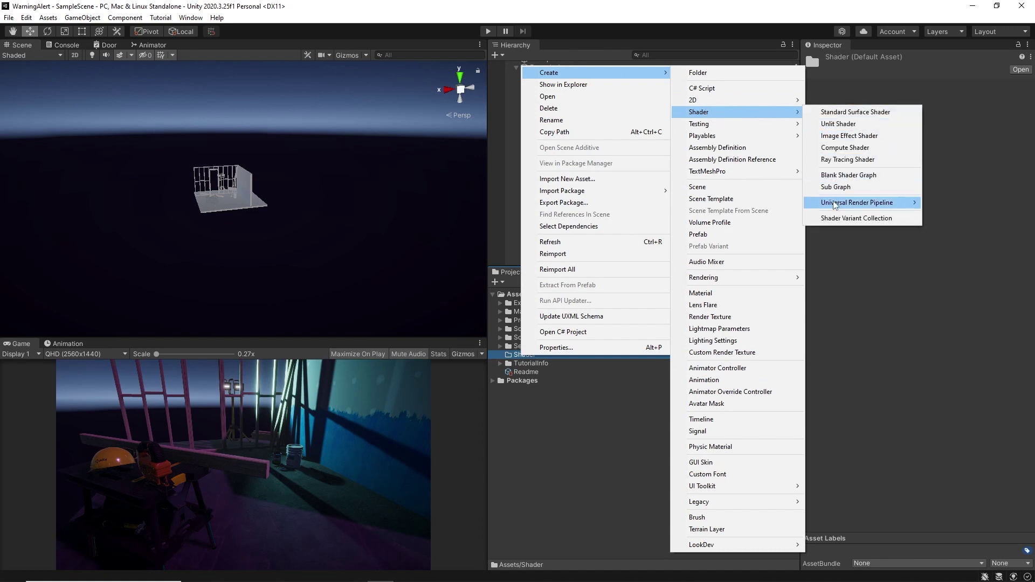
{"action": "mouse_move", "coordinate": [834, 205]}
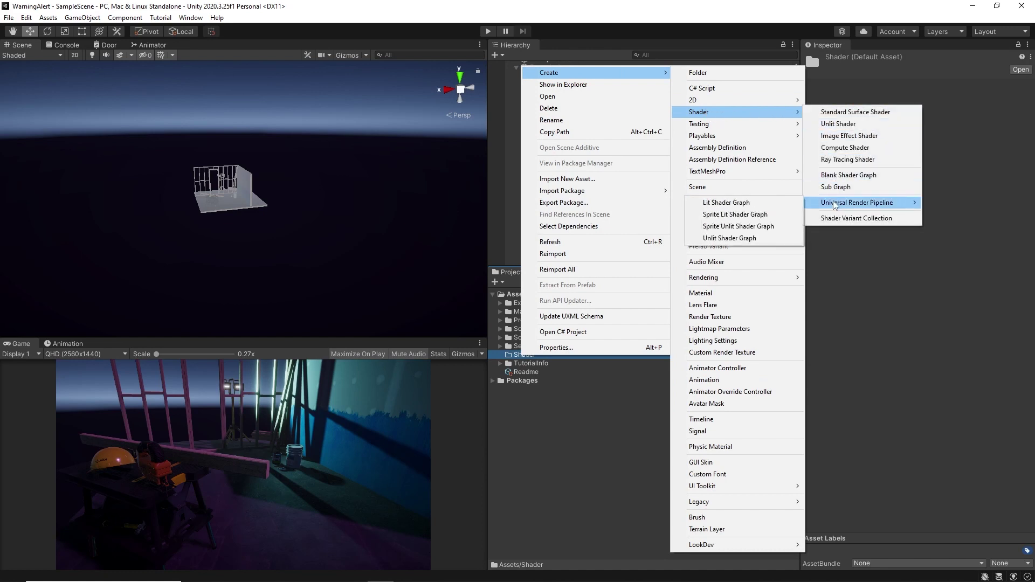
{"action": "left_click", "coordinate": [737, 205]}
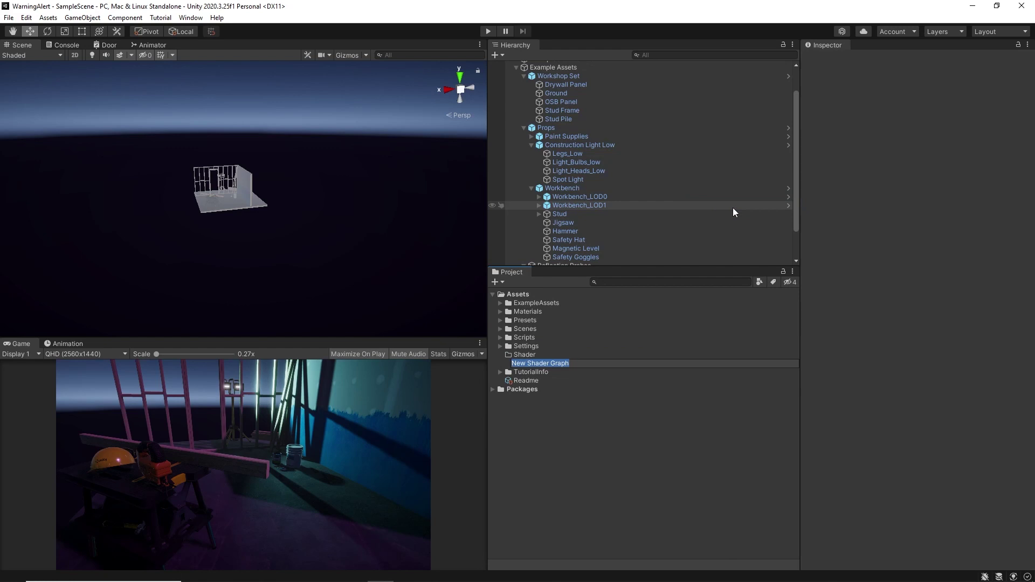
{"action": "type", "text": "NeonC"}
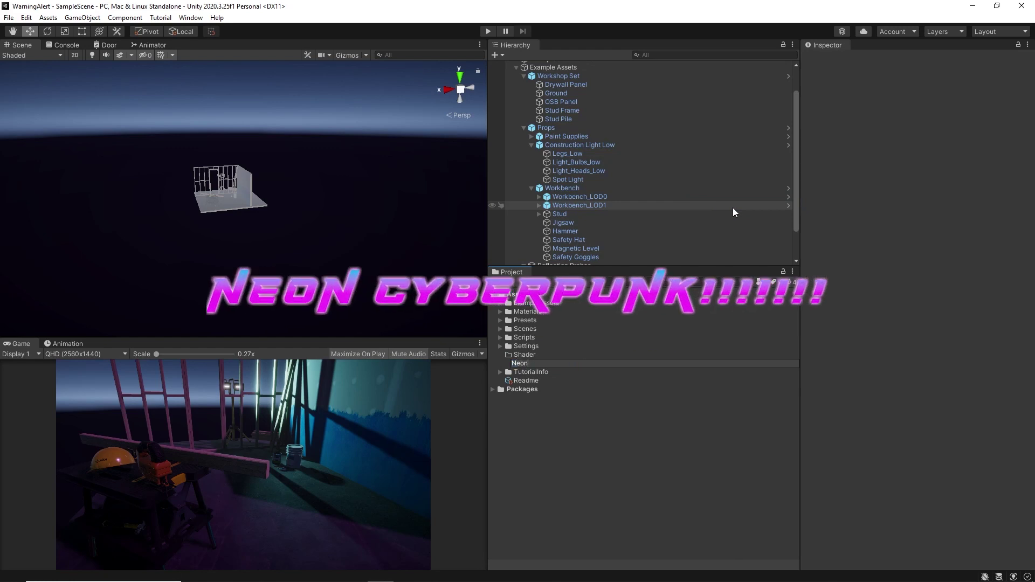
{"action": "type", "text": "yberpunk"}
{"action": "key", "text": "Return"}
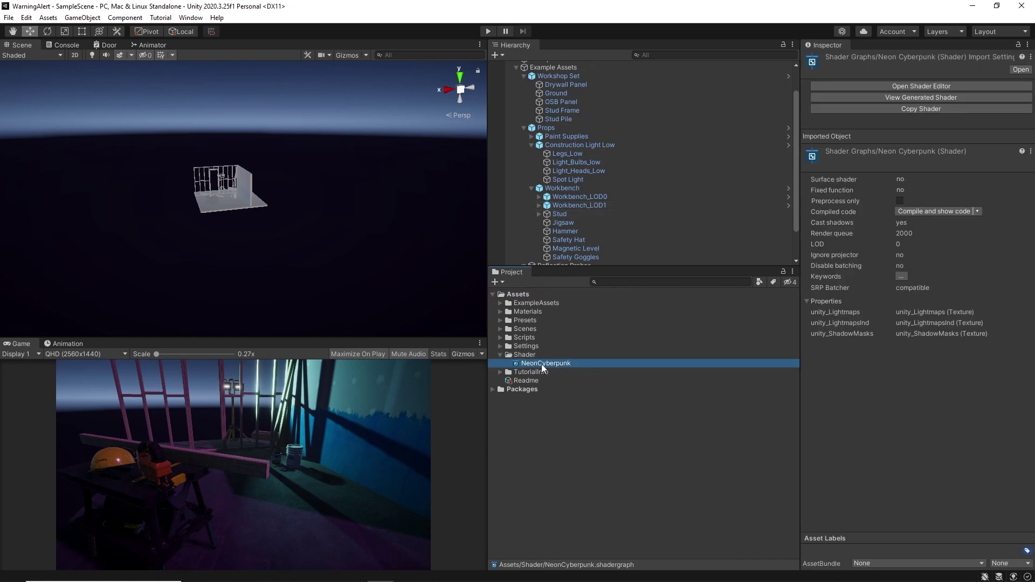
Open NeonCyberpunk in the Shader Graph editor, maximized to fill the window.
{"action": "double_click", "coordinate": [541, 363]}
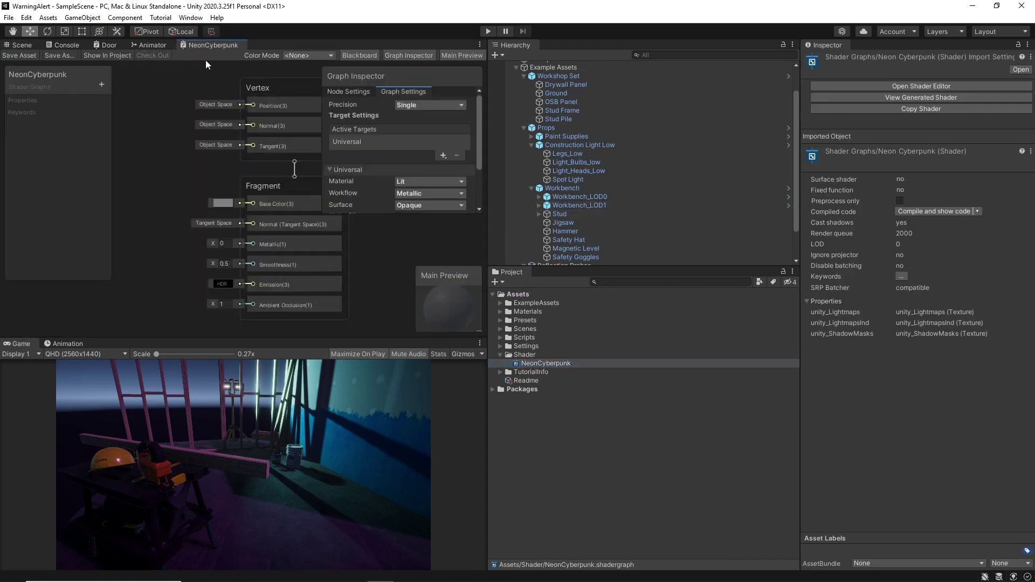
{"action": "right_click", "coordinate": [208, 46]}
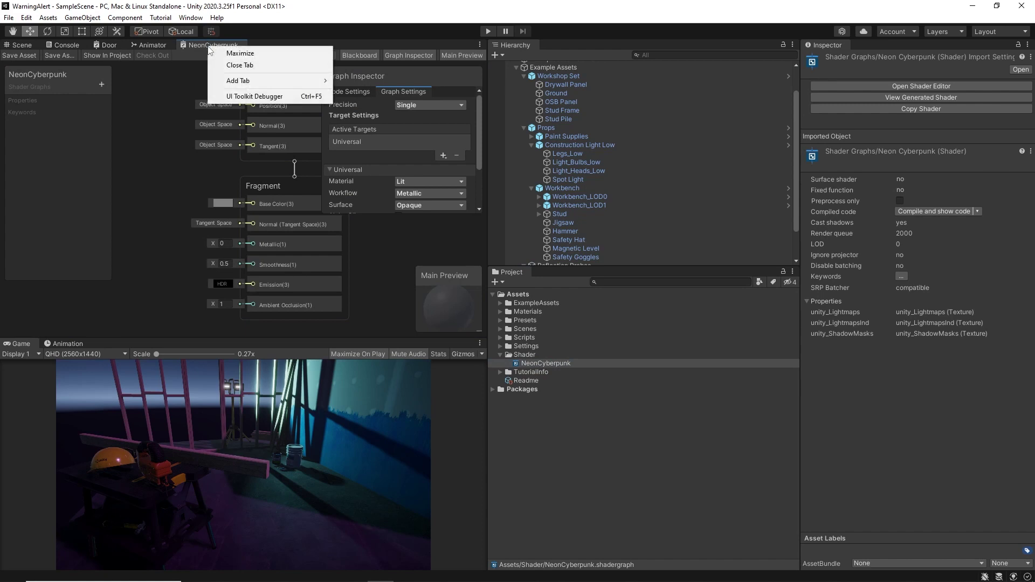
{"action": "left_click", "coordinate": [223, 51]}
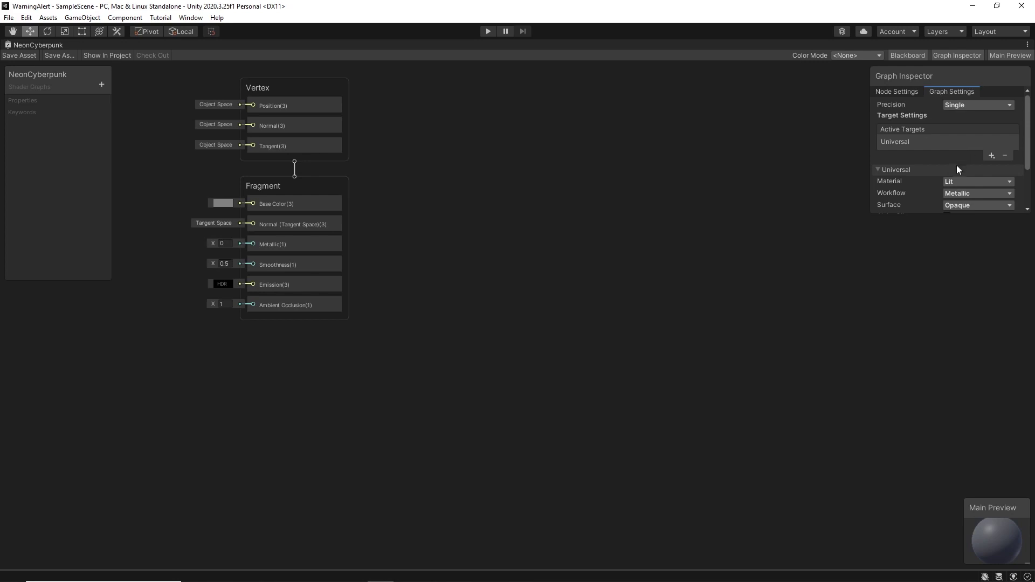
{"action": "scroll", "coordinate": [955, 170], "scroll_direction": "down", "scroll_amount": 2}
{"action": "scroll", "coordinate": [911, 171], "scroll_direction": "up", "scroll_amount": 2}
{"action": "scroll", "coordinate": [901, 168], "scroll_direction": "down", "scroll_amount": 2}
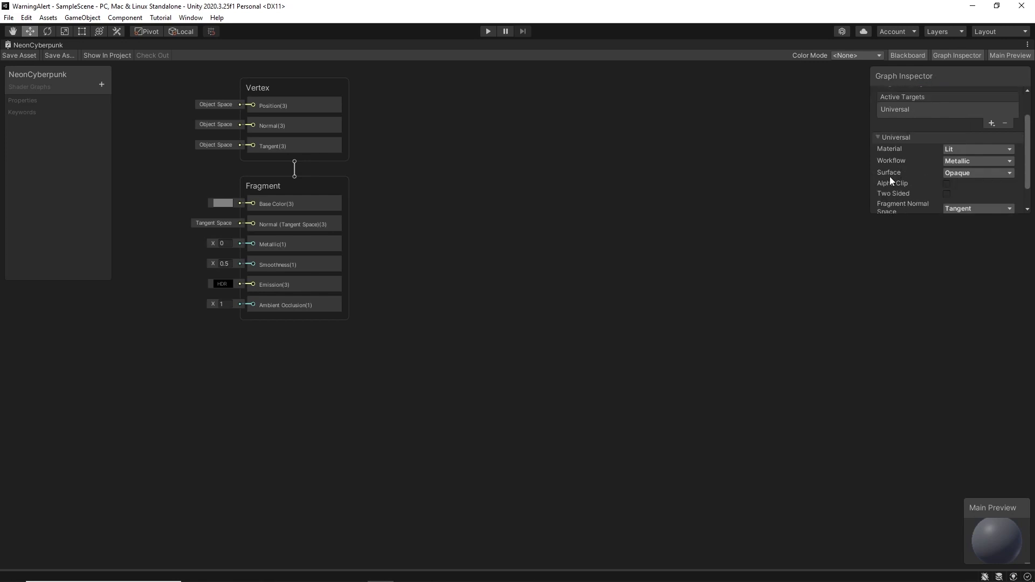
Set the surface type to Transparent and pan the master stack to the right.
{"action": "left_click", "coordinate": [952, 175]}
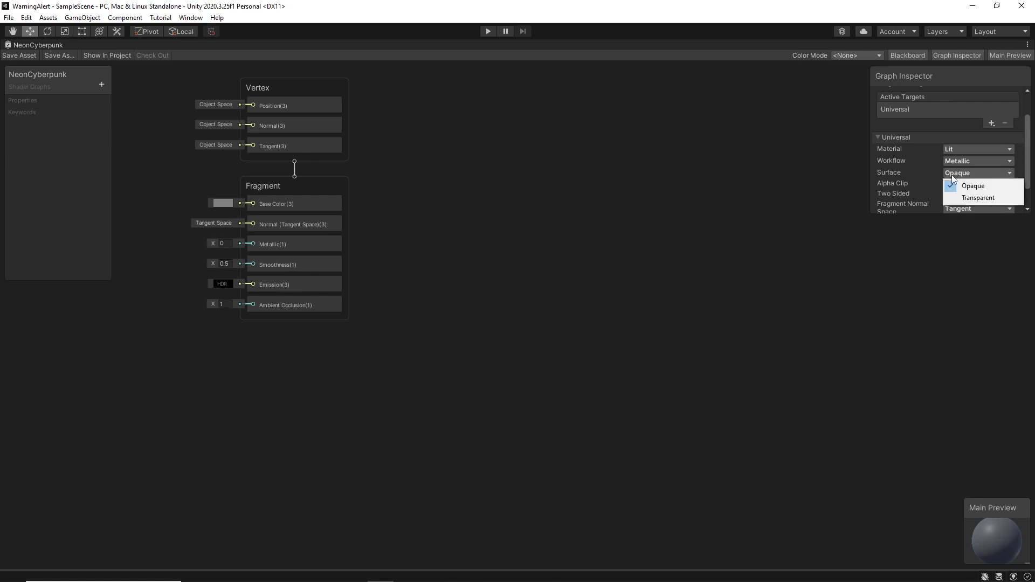
{"action": "left_click", "coordinate": [975, 198]}
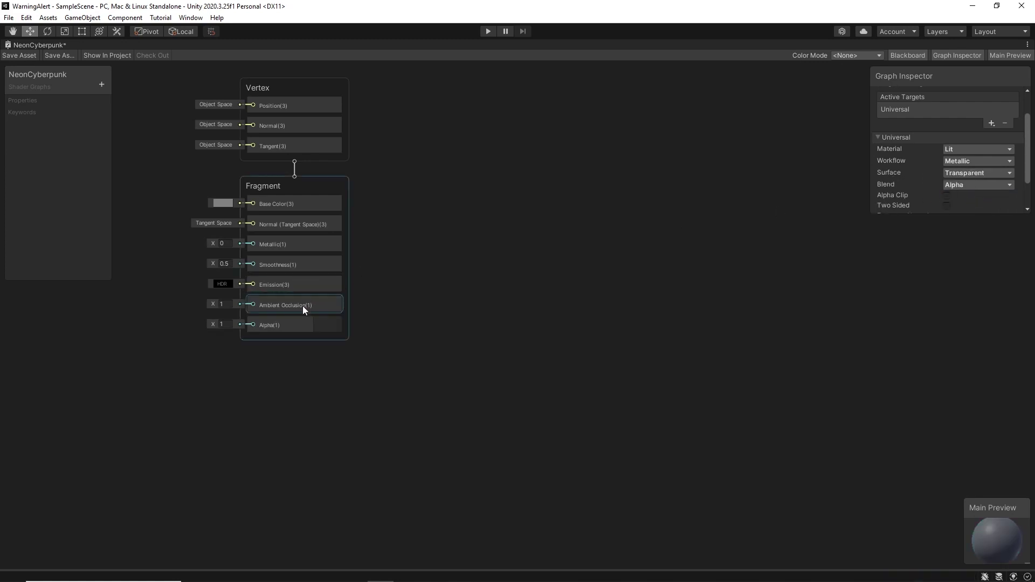
{"action": "scroll", "coordinate": [525, 224], "scroll_direction": "down", "scroll_amount": 2}
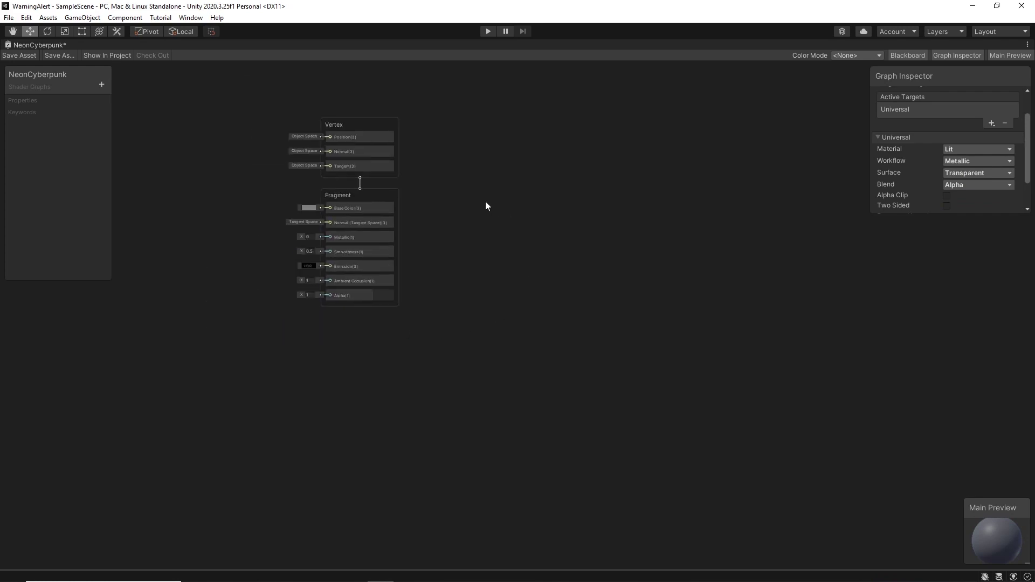
{"action": "middle_click_drag", "start_coordinate": [485, 203], "coordinate": [723, 210]}
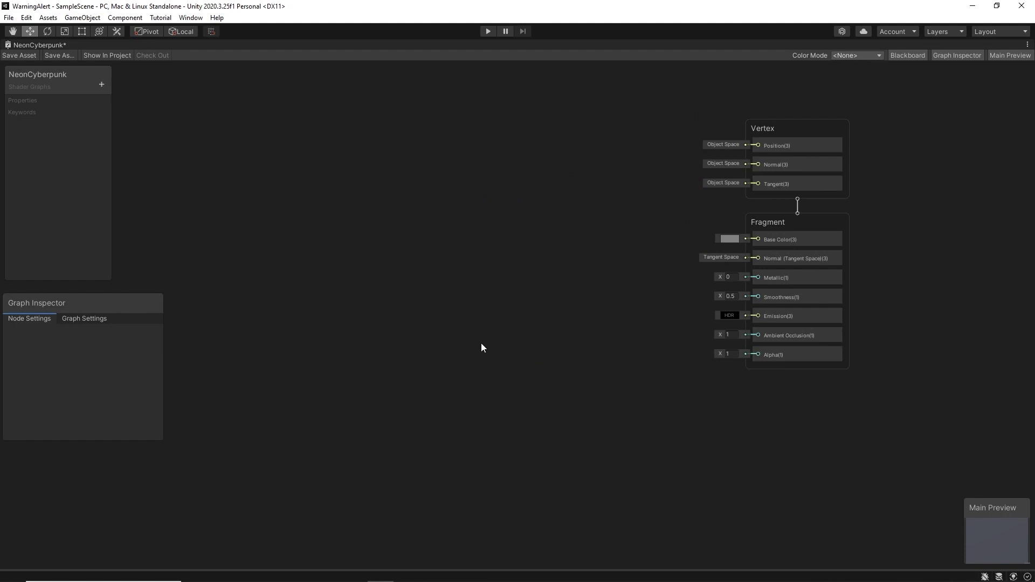
Add a Sample Texture 2D node via the 'sample' search and nudge it into place.
{"action": "key", "text": "space"}
{"action": "type", "text": "sample"}
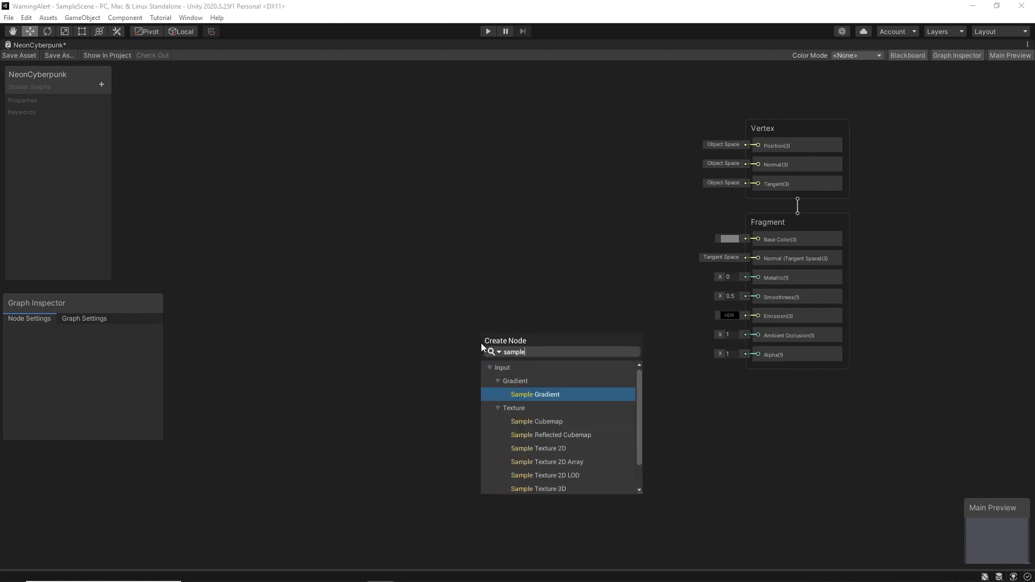
{"action": "left_click", "coordinate": [523, 449]}
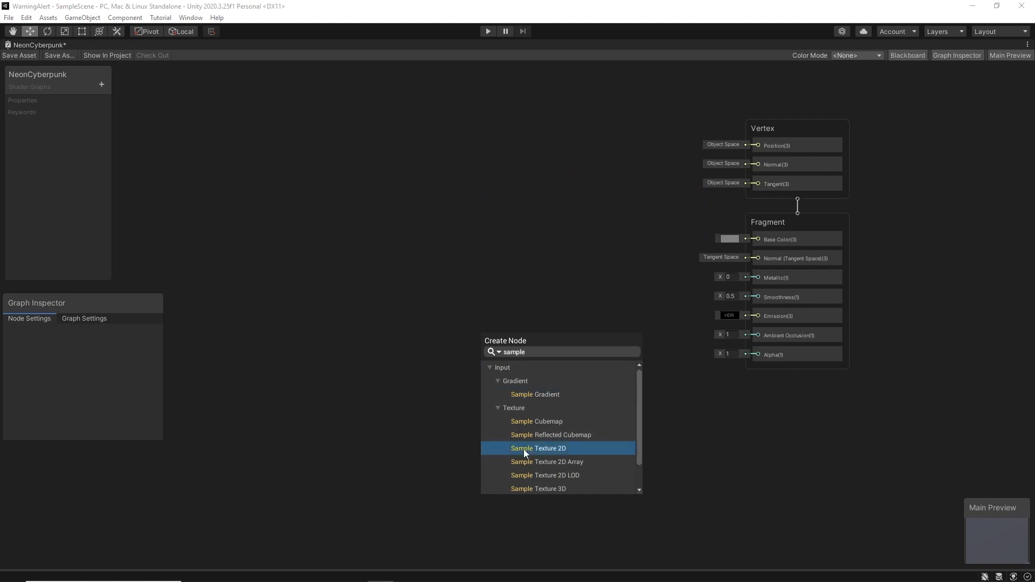
{"action": "double_click", "coordinate": [524, 449]}
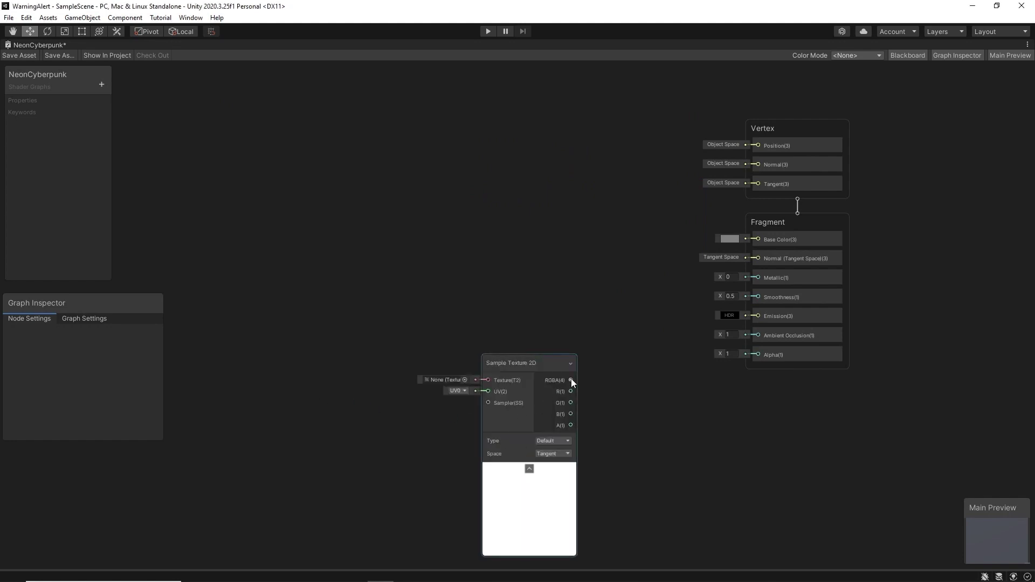
{"action": "left_click_drag", "start_coordinate": [524, 369], "coordinate": [516, 356]}
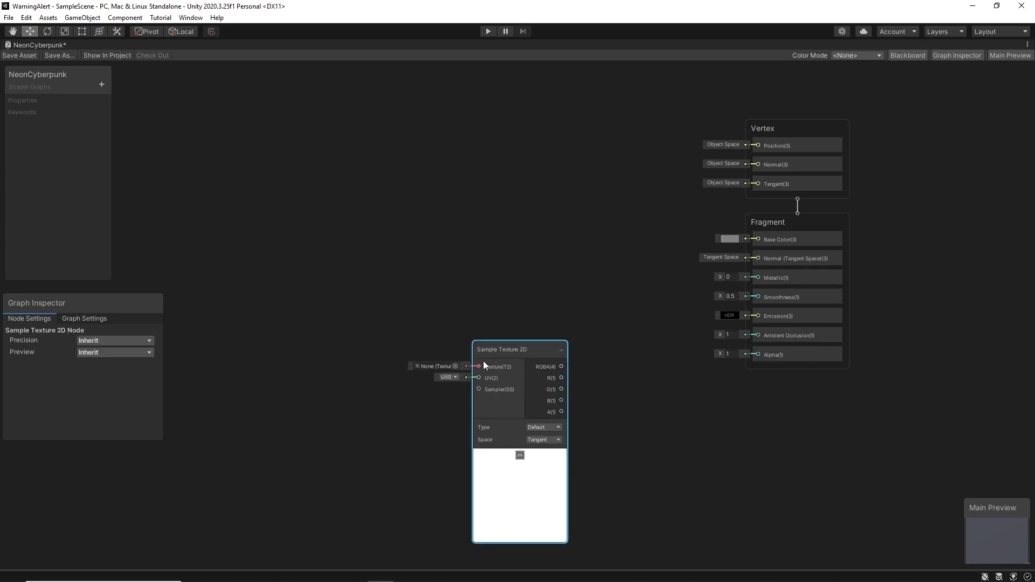
{"action": "left_click", "coordinate": [101, 85]}
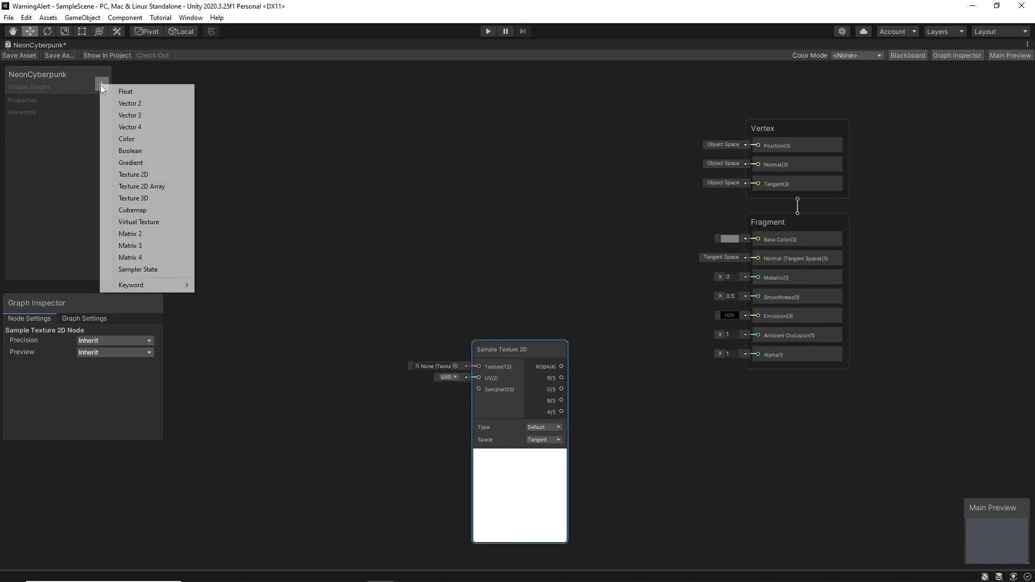
Add a Texture 2D property named WarningTexture to the Blackboard.
{"action": "left_click", "coordinate": [145, 175]}
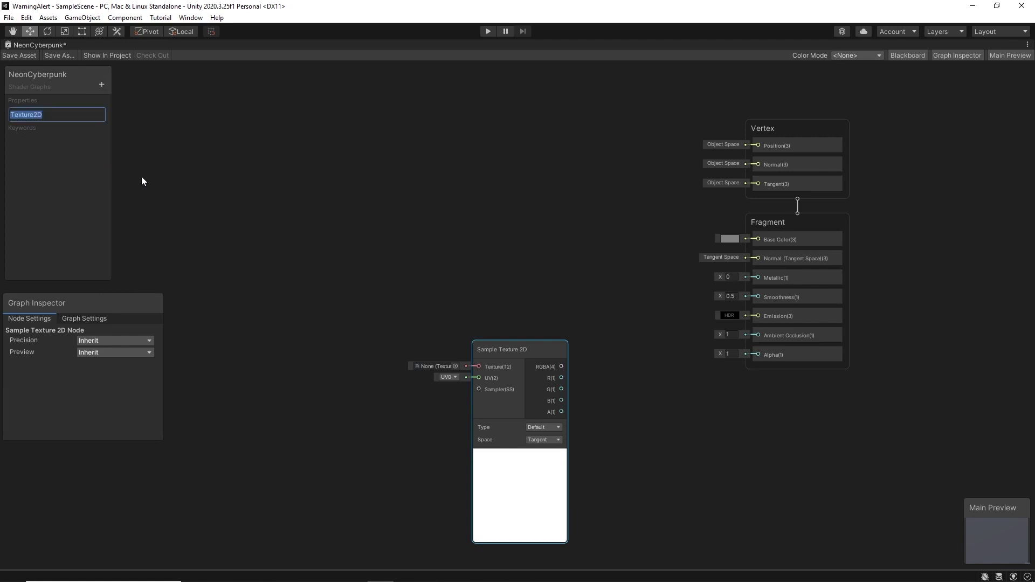
{"action": "type", "text": "WarningT"}
{"action": "type", "text": "exture"}
{"action": "key", "text": "Return"}
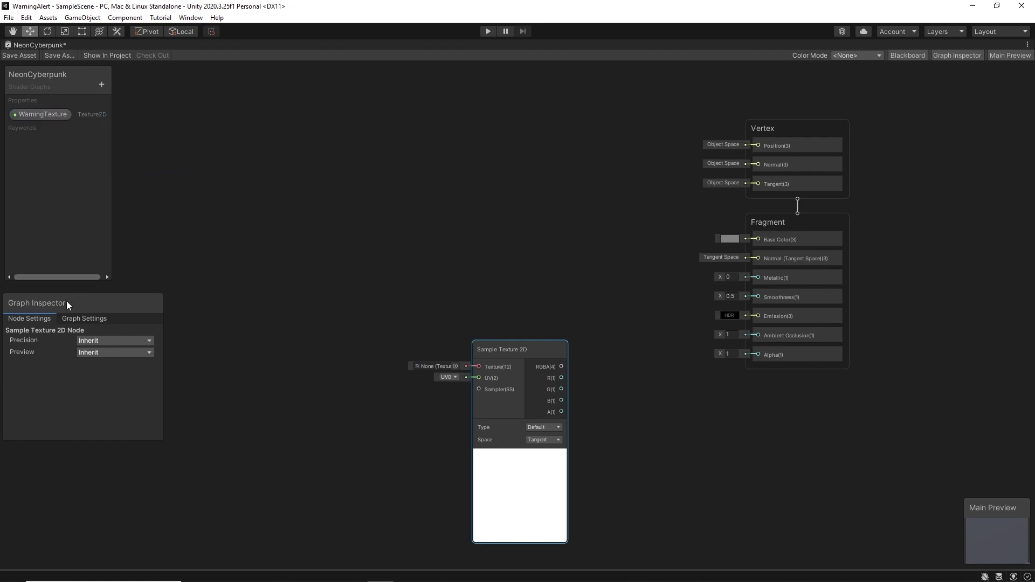
{"action": "mouse_move", "coordinate": [66, 301]}
{"action": "left_mouse_down"}
{"action": "mouse_move", "coordinate": [906, 92]}
{"action": "mouse_move", "coordinate": [42, 292]}
{"action": "left_mouse_up"}
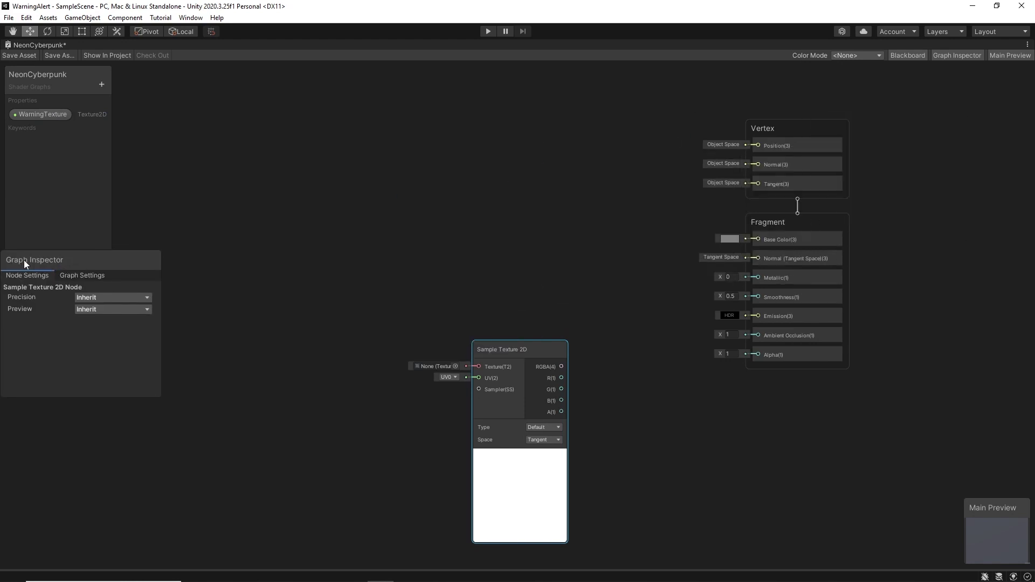
Set its reference to _WarningTexture and connect it to the Sample Texture 2D Texture input.
{"action": "left_click", "coordinate": [47, 115]}
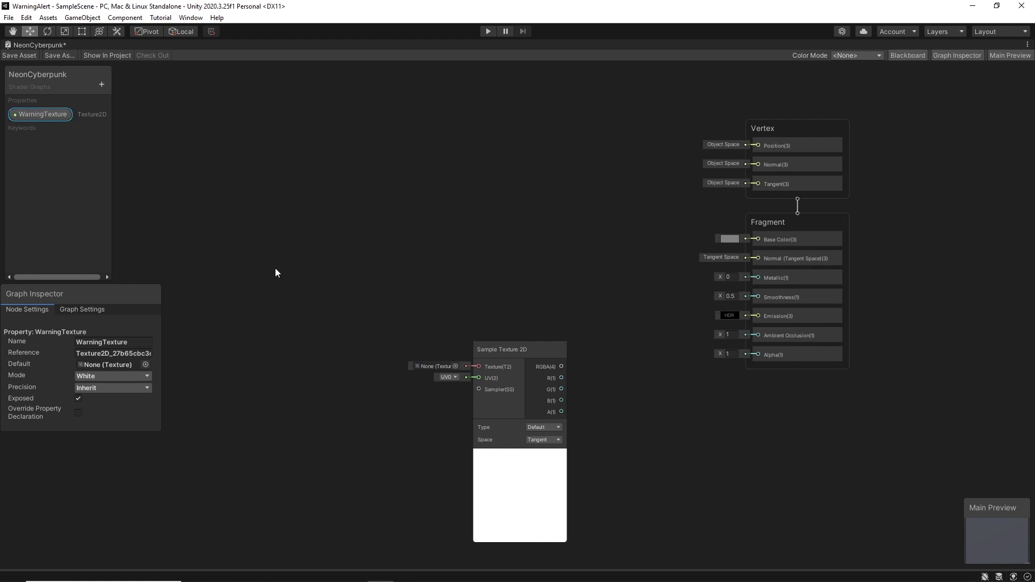
{"action": "left_click", "coordinate": [84, 347]}
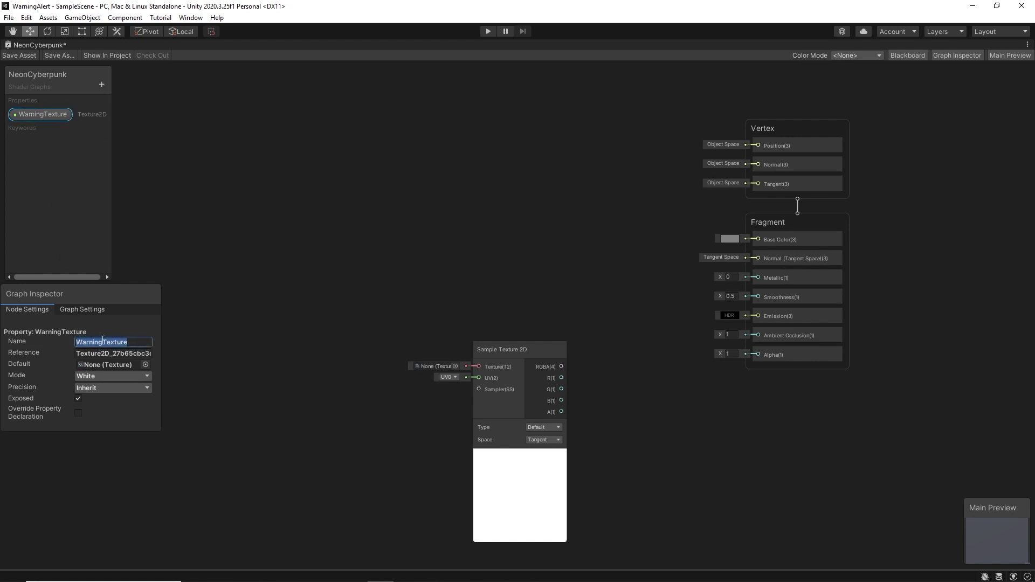
{"action": "left_click", "coordinate": [122, 353]}
{"action": "type", "text": "_"}
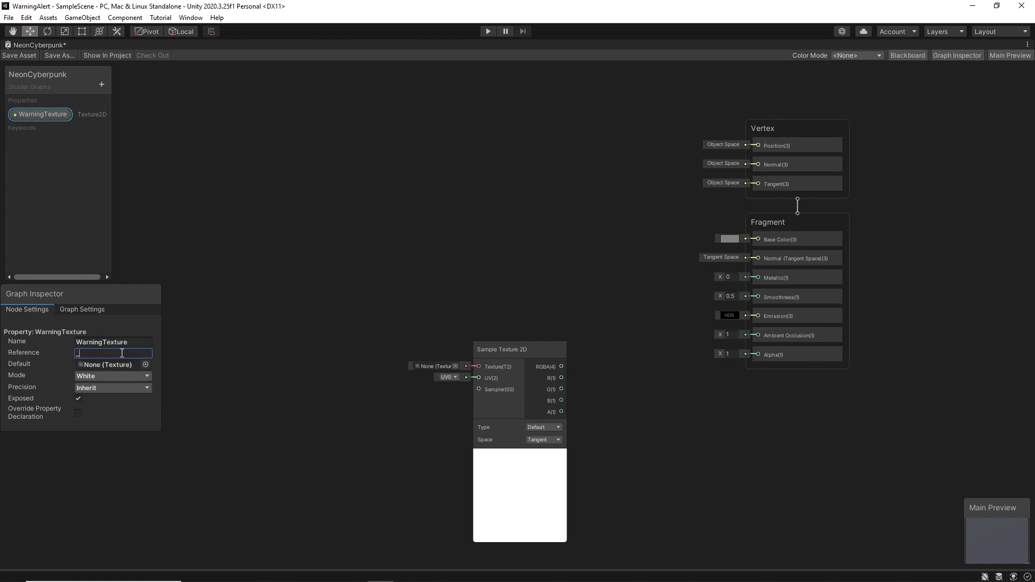
{"action": "type", "text": "WarningTexture"}
{"action": "key", "text": "Return"}
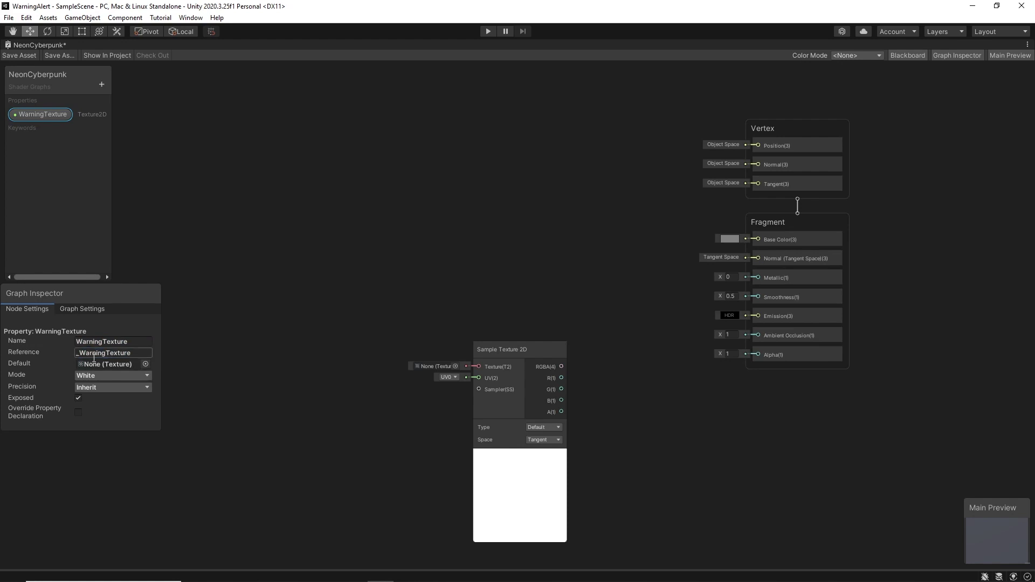
{"action": "left_click", "coordinate": [95, 355]}
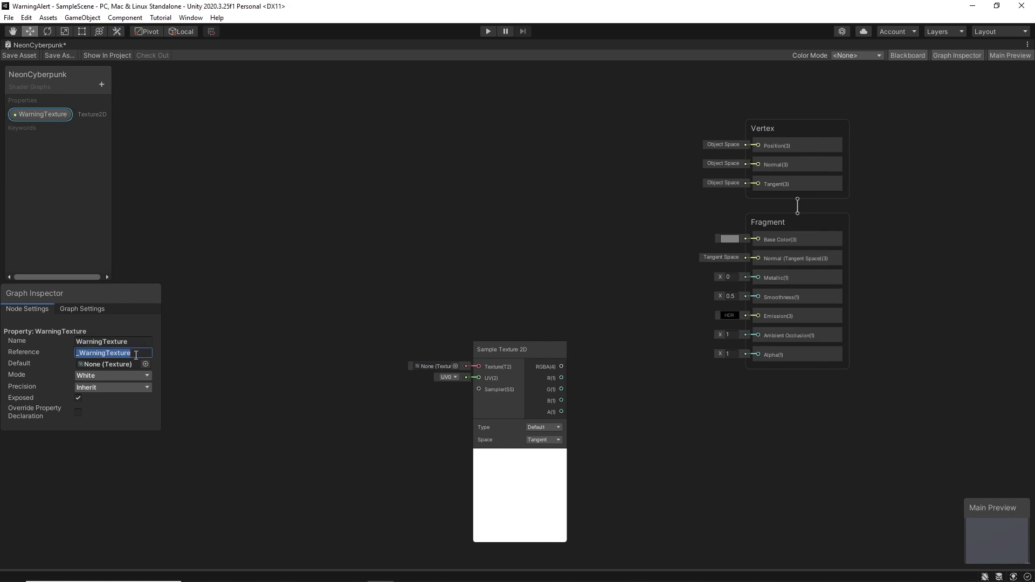
{"action": "left_click", "coordinate": [28, 365]}
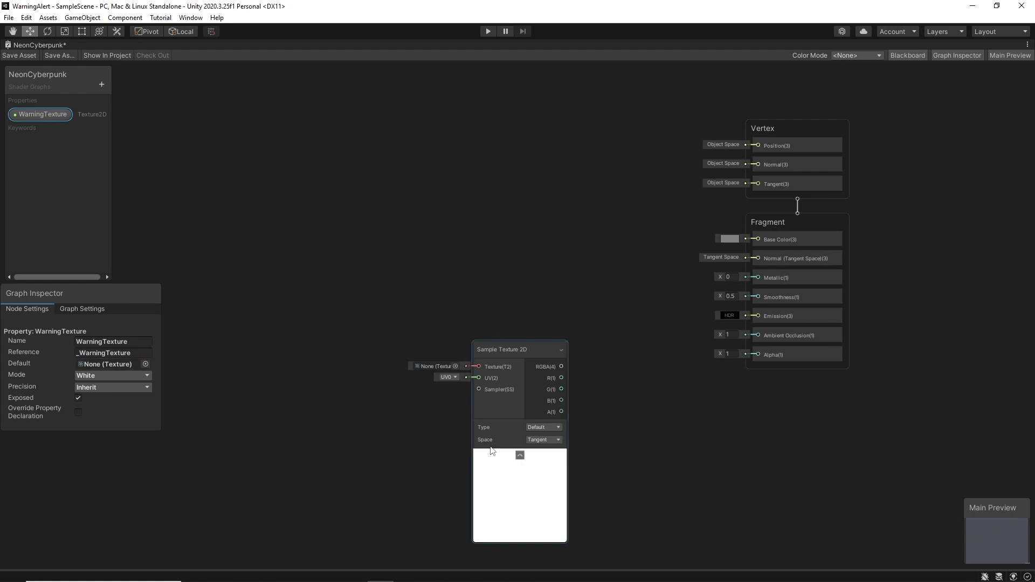
{"action": "mouse_move", "coordinate": [42, 114]}
{"action": "left_mouse_down"}
{"action": "mouse_move", "coordinate": [333, 373]}
{"action": "mouse_move", "coordinate": [479, 367]}
{"action": "left_mouse_up"}
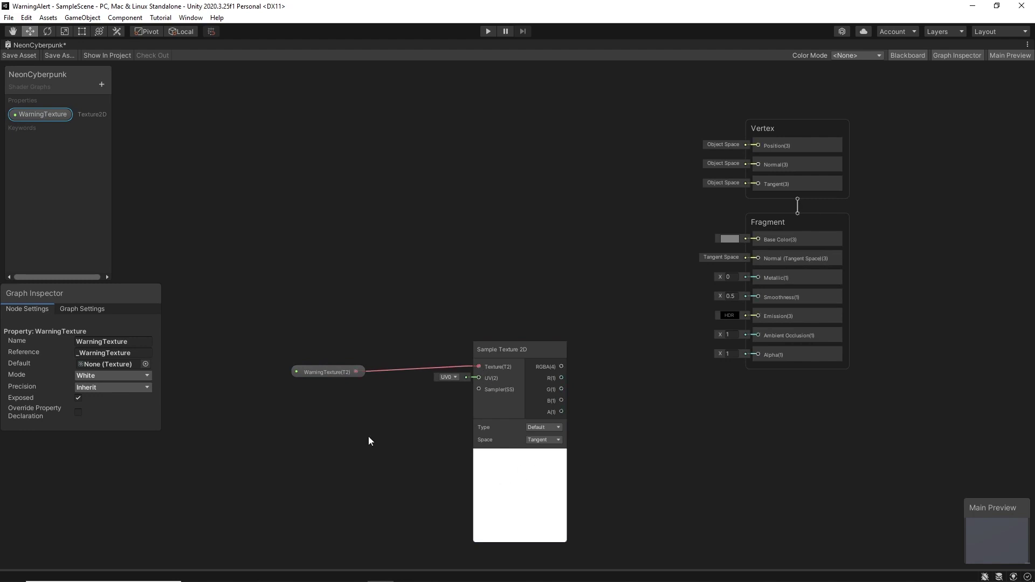
Set WarningTexture's default texture to WarningAlert using the 'war' search.
{"action": "left_click", "coordinate": [145, 364]}
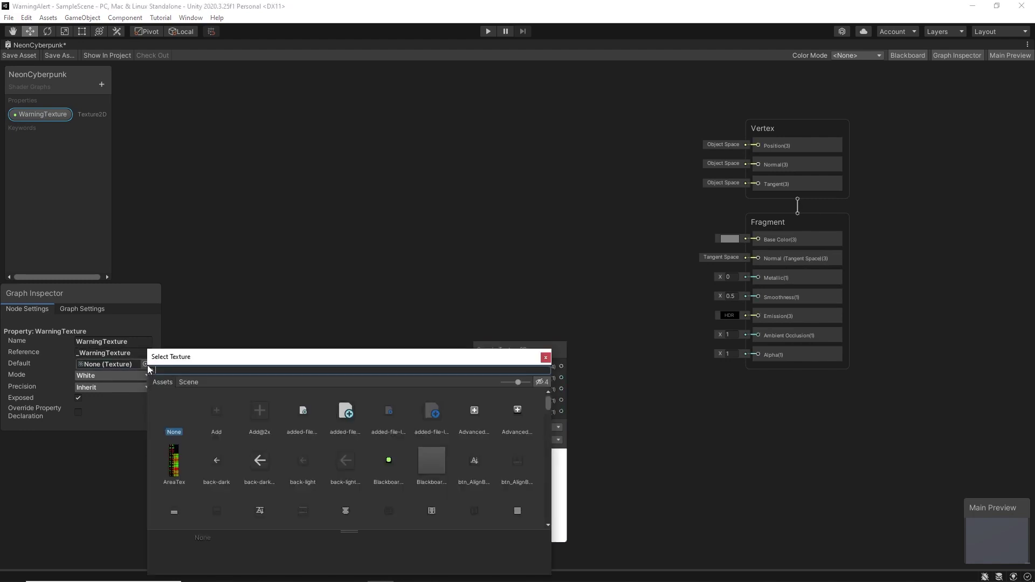
{"action": "type", "text": "war"}
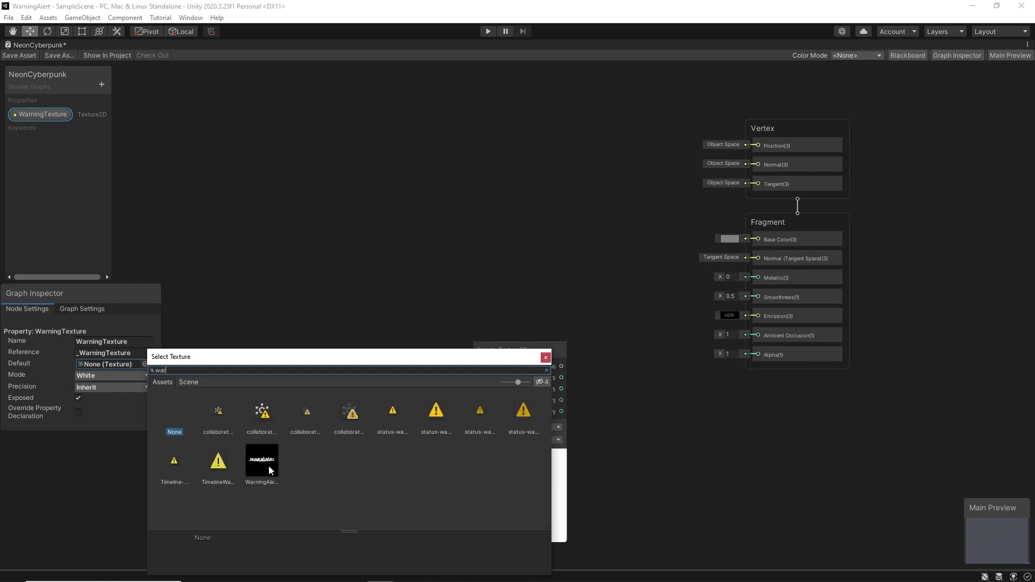
{"action": "left_click", "coordinate": [269, 464]}
{"action": "left_click", "coordinate": [545, 357]}
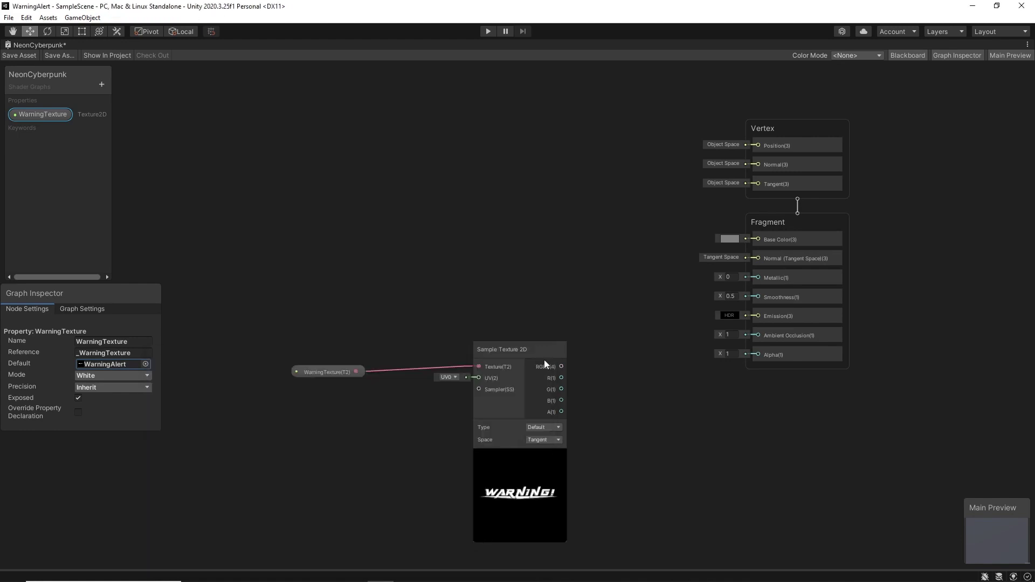
Restore the docked editor layout and select the WarningAlert texture asset.
{"action": "right_click", "coordinate": [30, 47]}
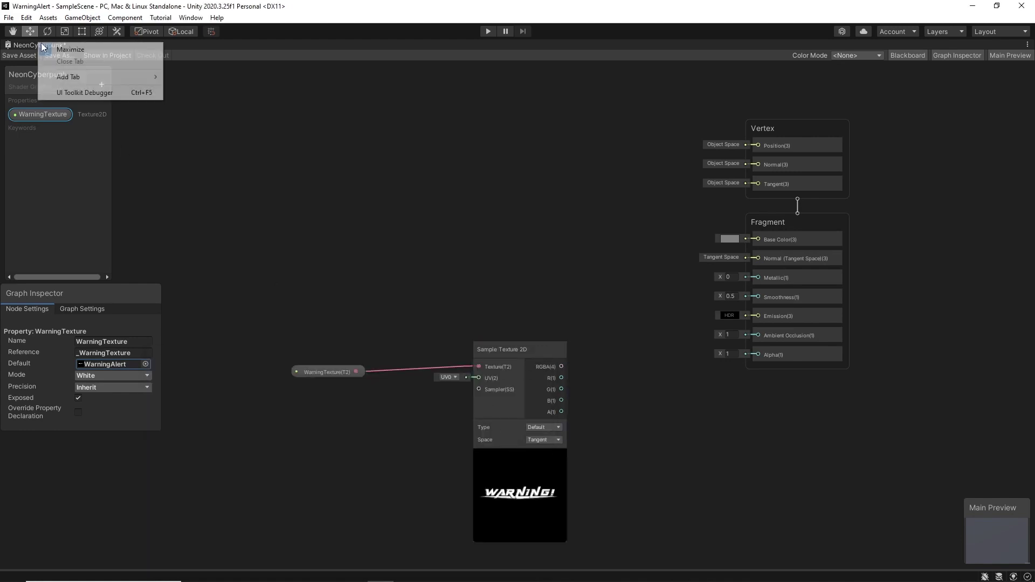
{"action": "left_click", "coordinate": [60, 47]}
{"action": "left_click", "coordinate": [530, 380]}
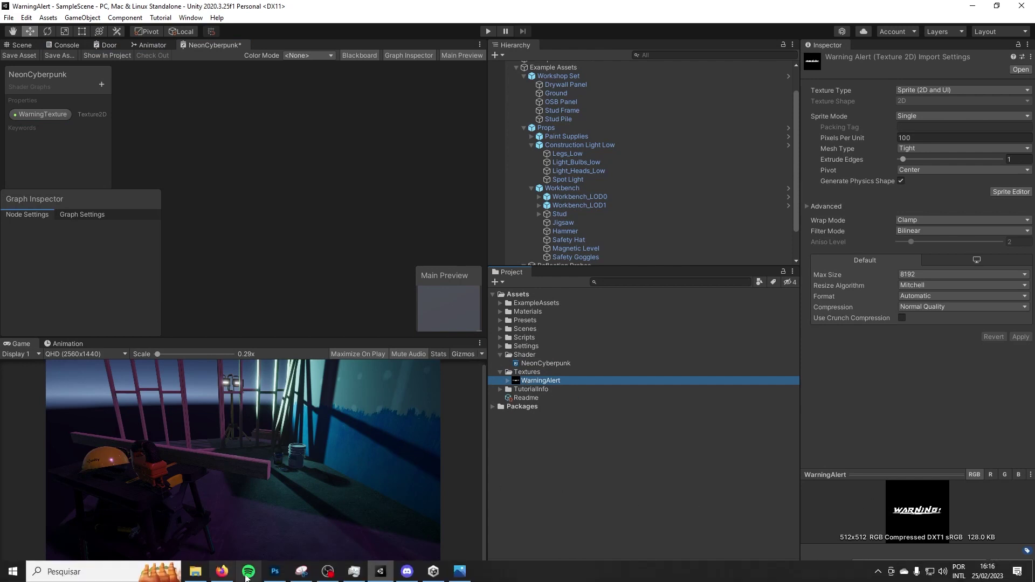
{"action": "left_click", "coordinate": [275, 571]}
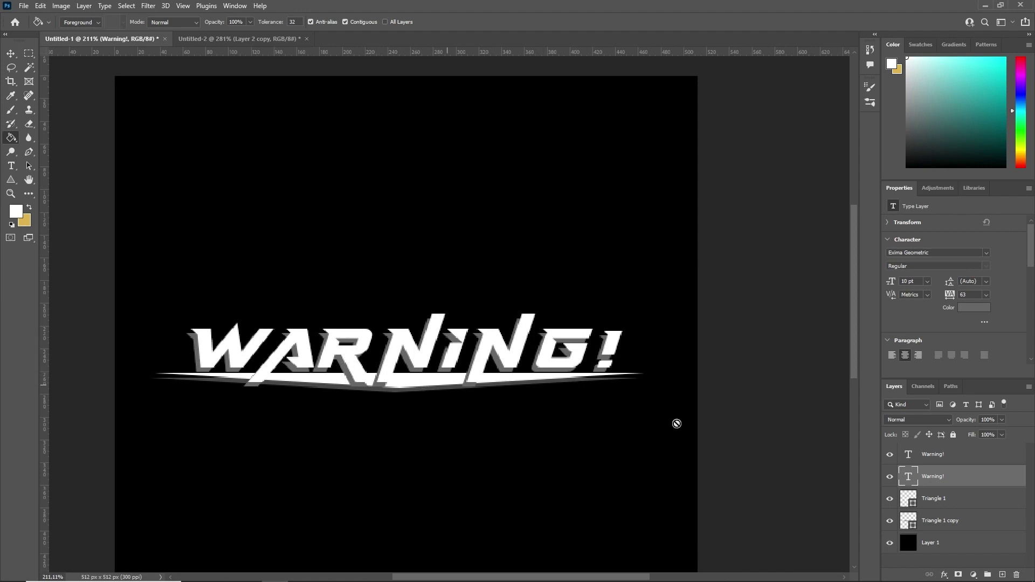
{"action": "double_click", "coordinate": [910, 480]}
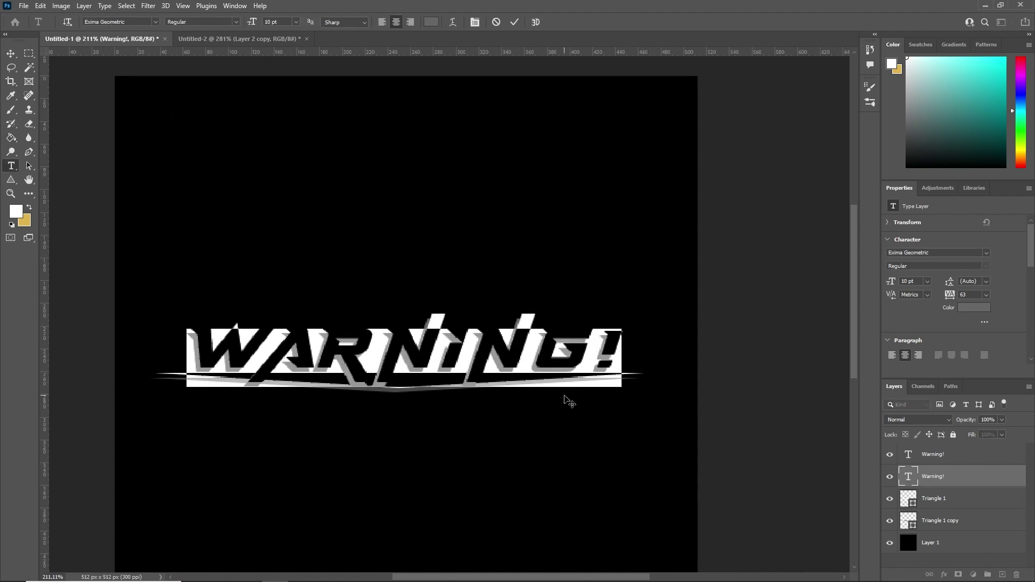
{"action": "left_click", "coordinate": [564, 396]}
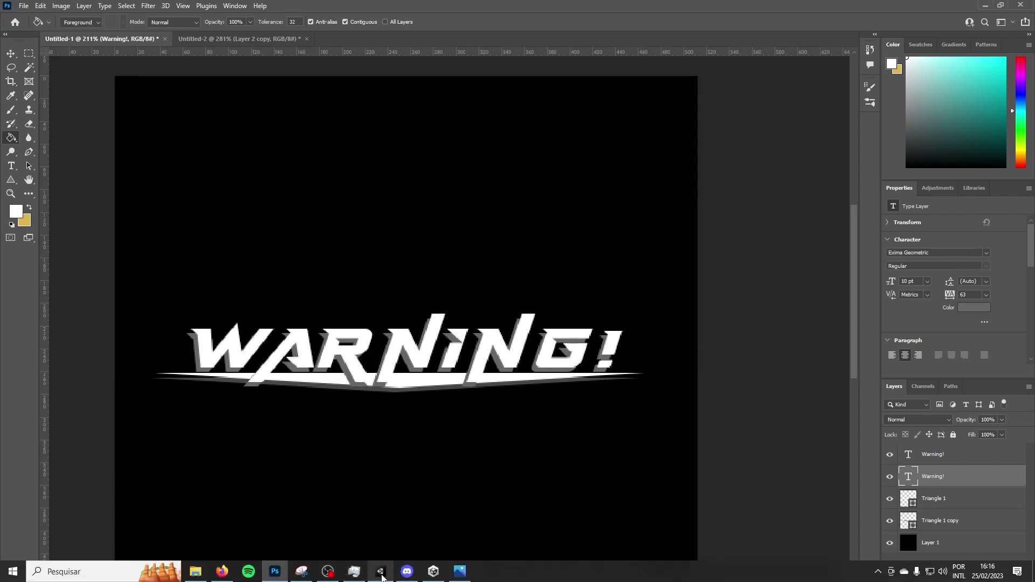
{"action": "left_click", "coordinate": [381, 572]}
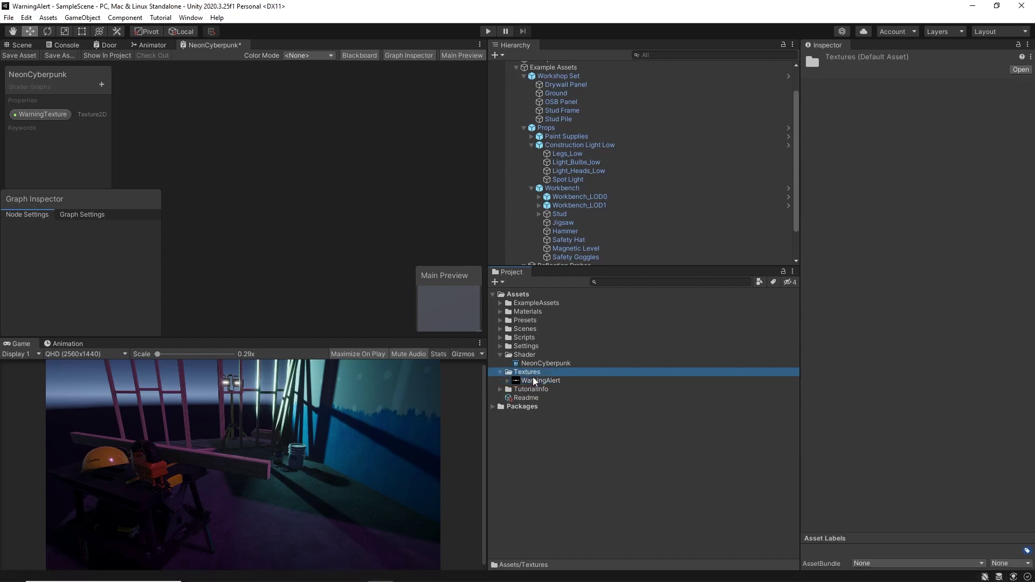
Keep WarningAlert's texture type as Sprite (2D and UI), then deselect the asset.
{"action": "left_click", "coordinate": [914, 91]}
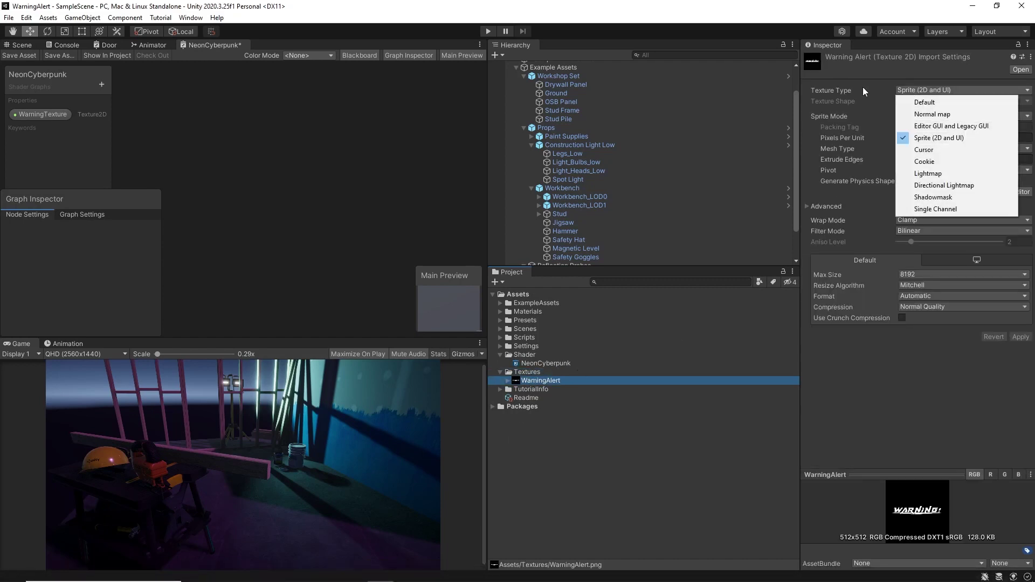
{"action": "left_click", "coordinate": [829, 89]}
{"action": "left_click", "coordinate": [917, 91]}
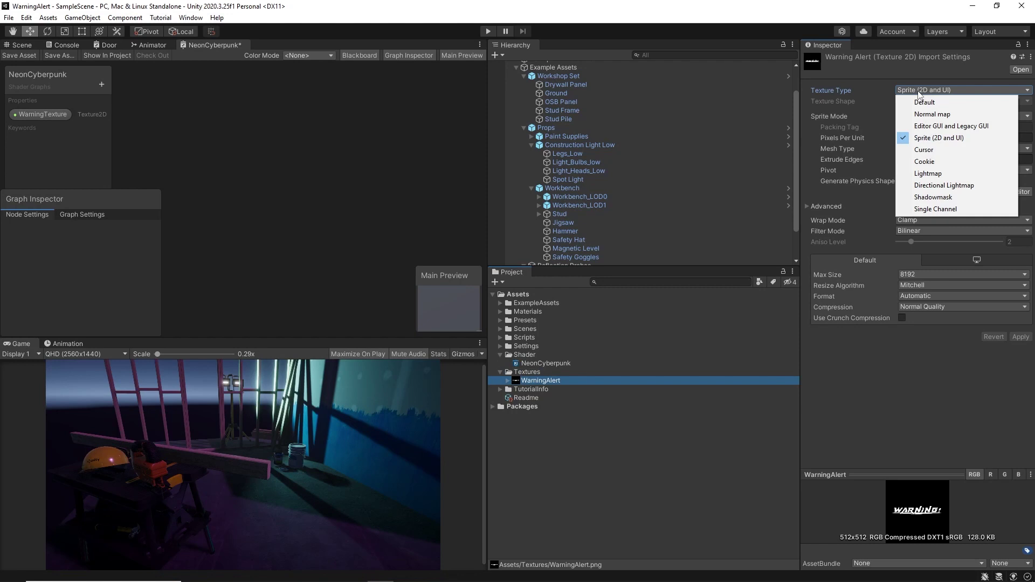
{"action": "left_click", "coordinate": [928, 141]}
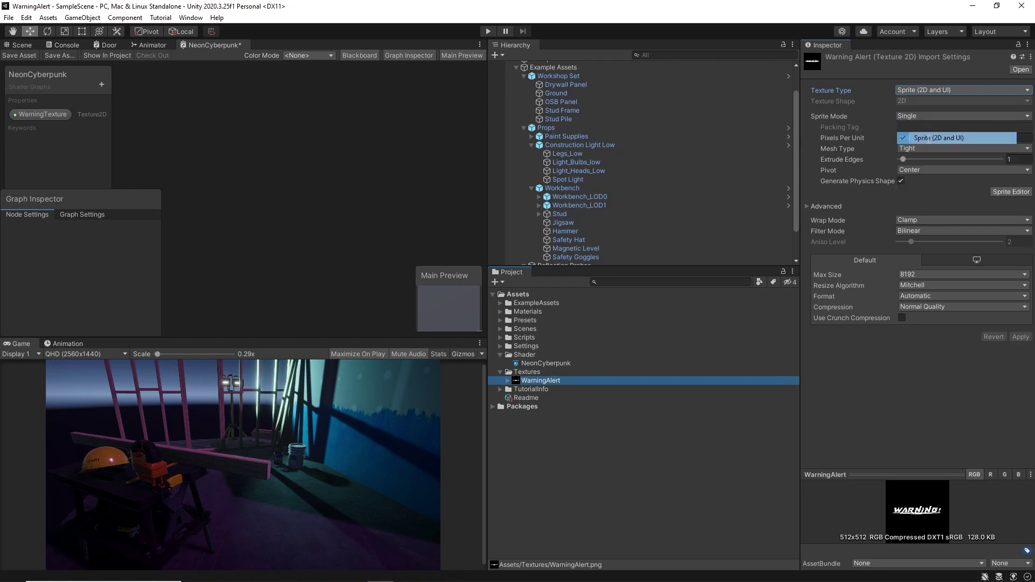
{"action": "left_click", "coordinate": [1022, 339]}
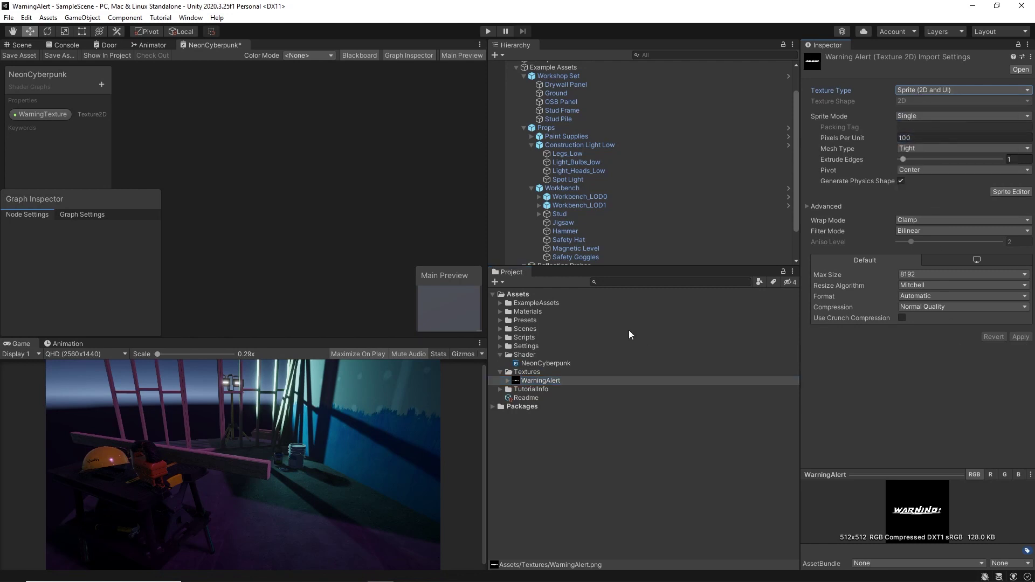
{"action": "right_click", "coordinate": [209, 43]}
Maximize the graph and set WarningTexture's default to WarningAlert.
{"action": "left_click", "coordinate": [229, 52]}
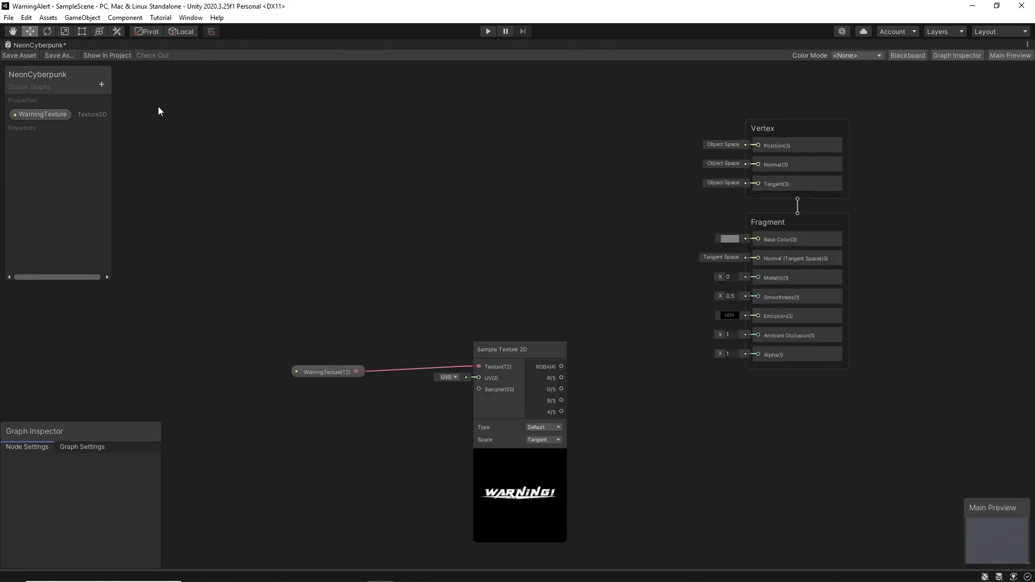
{"action": "left_click", "coordinate": [42, 114]}
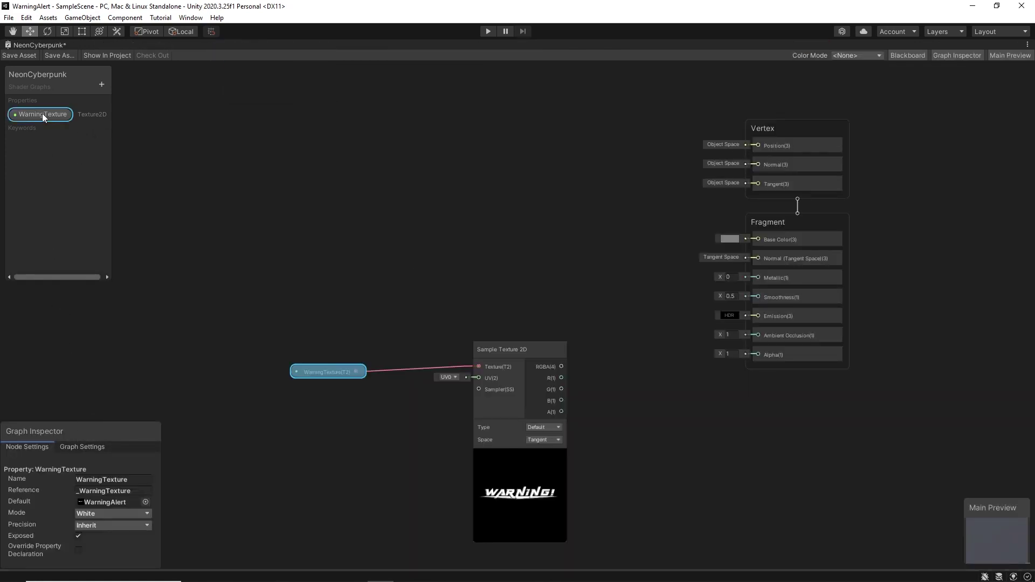
{"action": "left_click", "coordinate": [145, 502]}
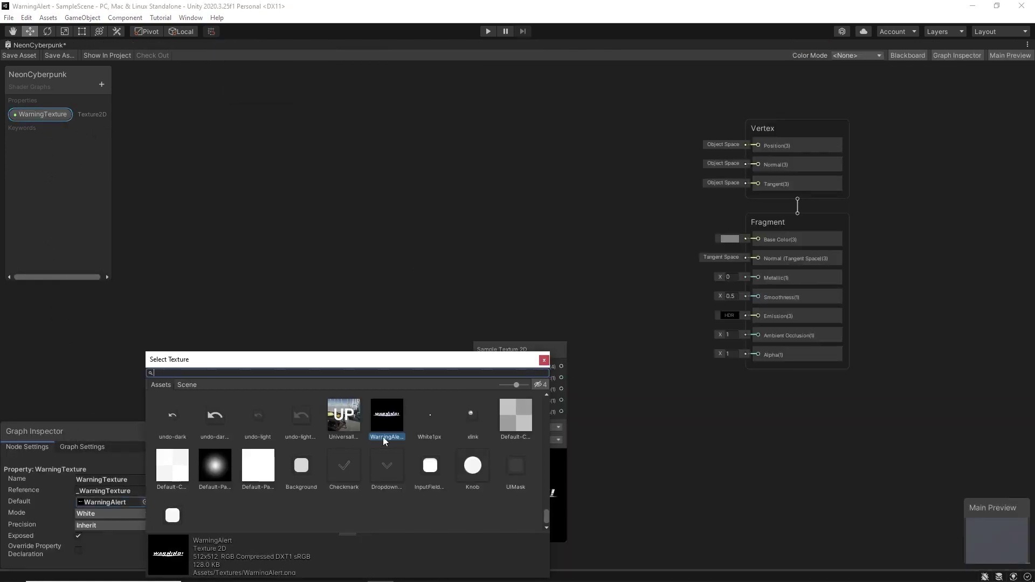
{"action": "left_click", "coordinate": [384, 410]}
{"action": "left_click", "coordinate": [544, 361]}
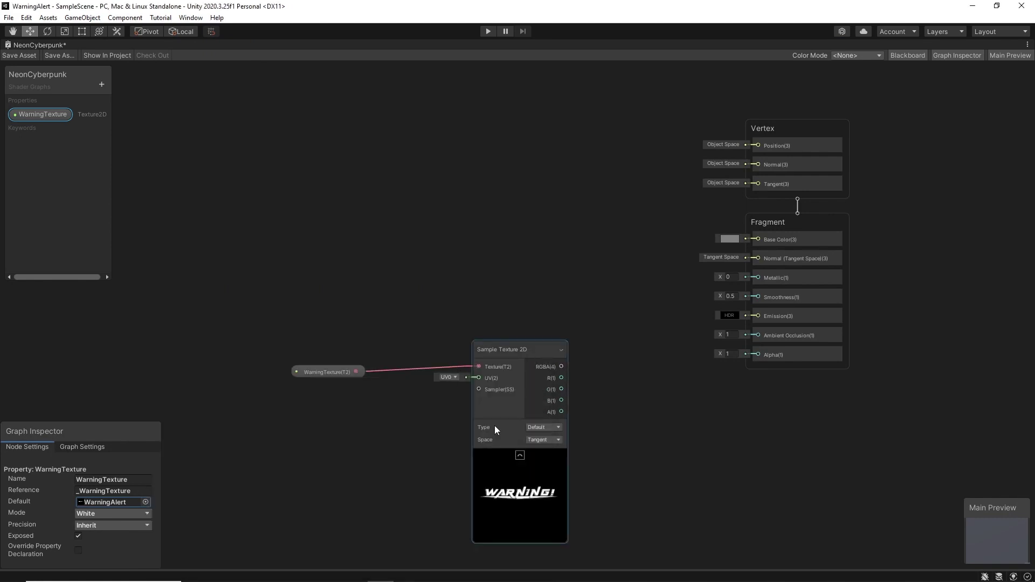
Switch the Main Preview mesh to Quad.
{"action": "scroll", "coordinate": [538, 475], "scroll_direction": "up", "scroll_amount": 2}
{"action": "right_click", "coordinate": [1005, 538]}
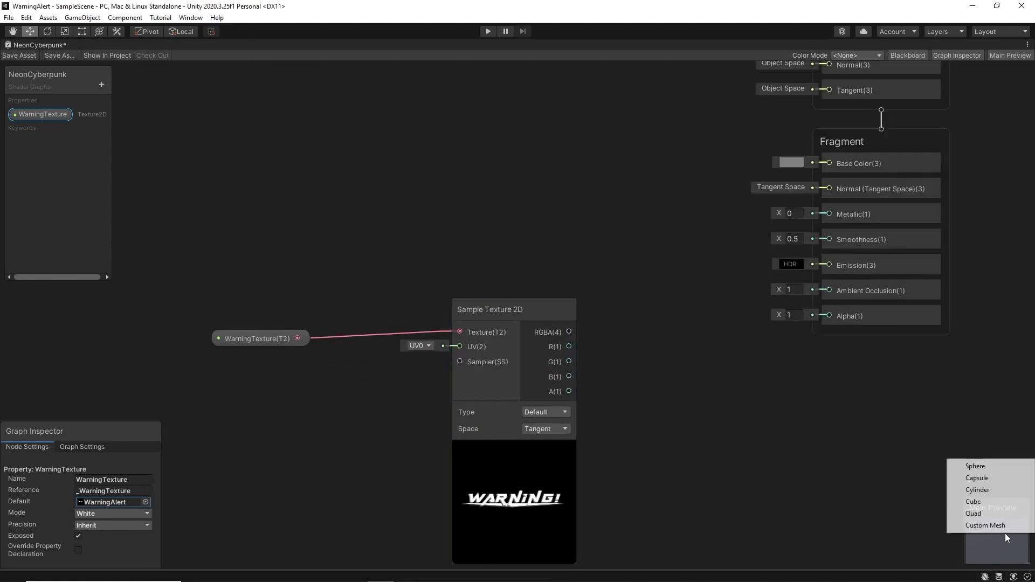
{"action": "left_click", "coordinate": [981, 515]}
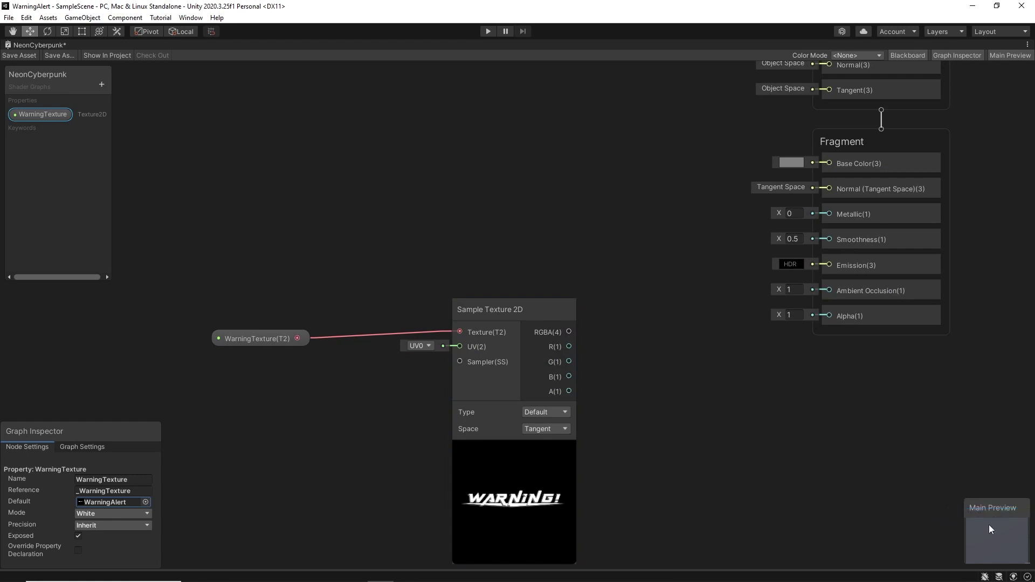
{"action": "right_click", "coordinate": [992, 537]}
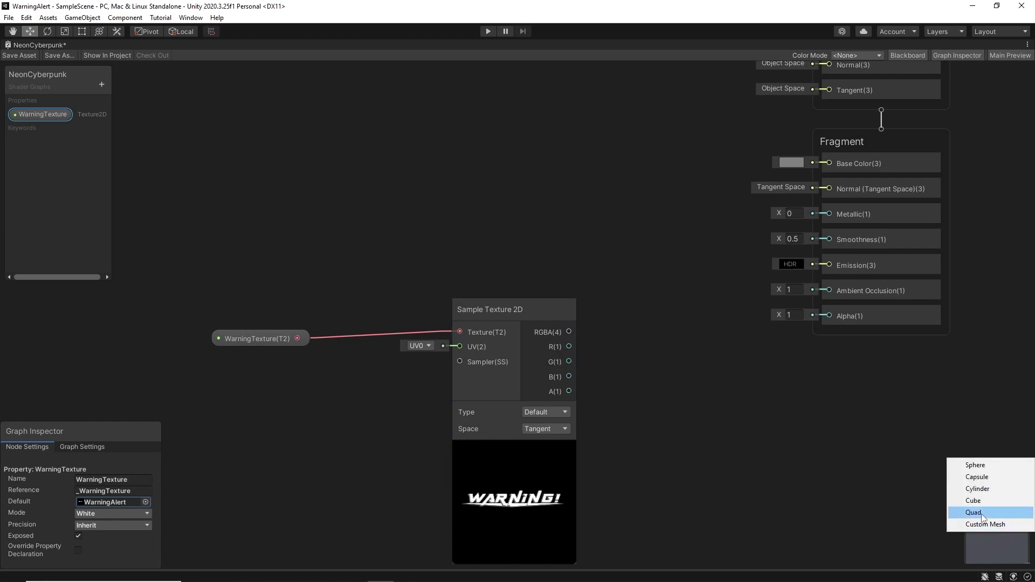
{"action": "left_click", "coordinate": [981, 515]}
Connect the Sample Texture 2D RGBA output to the Fragment Alpha input.
{"action": "left_click_drag", "start_coordinate": [568, 332], "coordinate": [822, 318]}
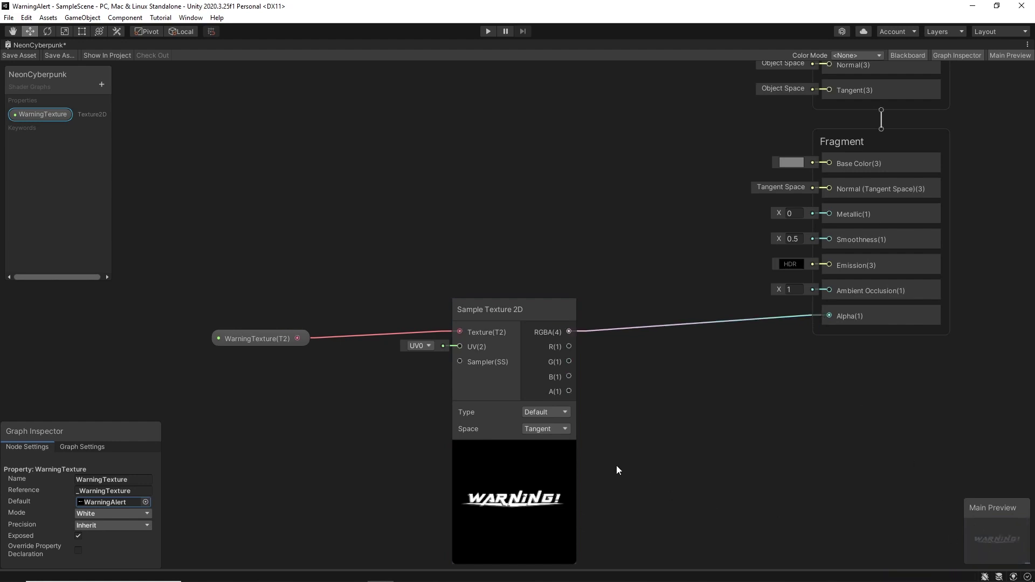
{"action": "middle_click_drag", "start_coordinate": [640, 418], "coordinate": [680, 395]}
{"action": "left_click", "coordinate": [285, 308]}
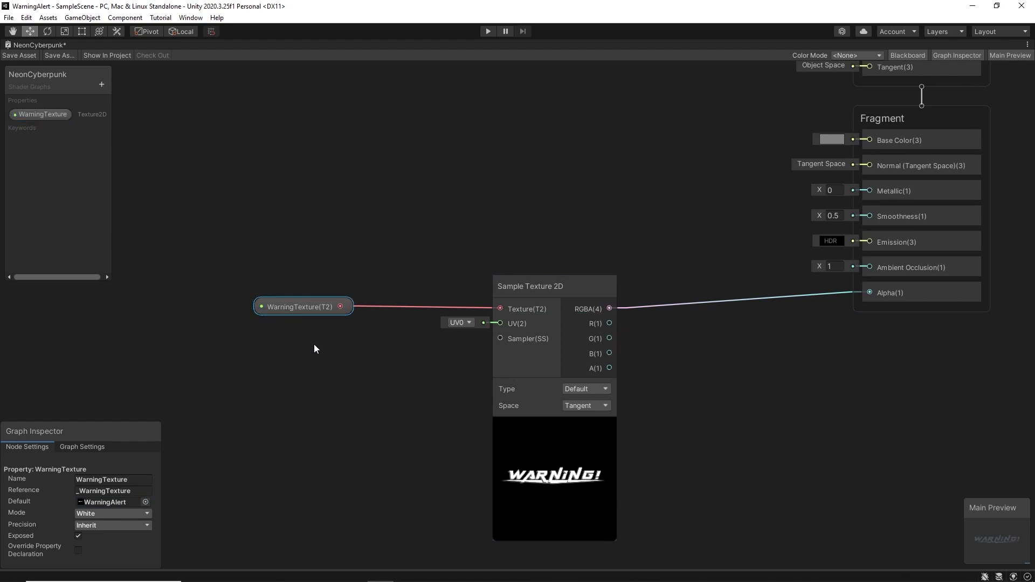
{"action": "left_click", "coordinate": [316, 360]}
{"action": "middle_click_drag", "start_coordinate": [316, 359], "coordinate": [352, 333]}
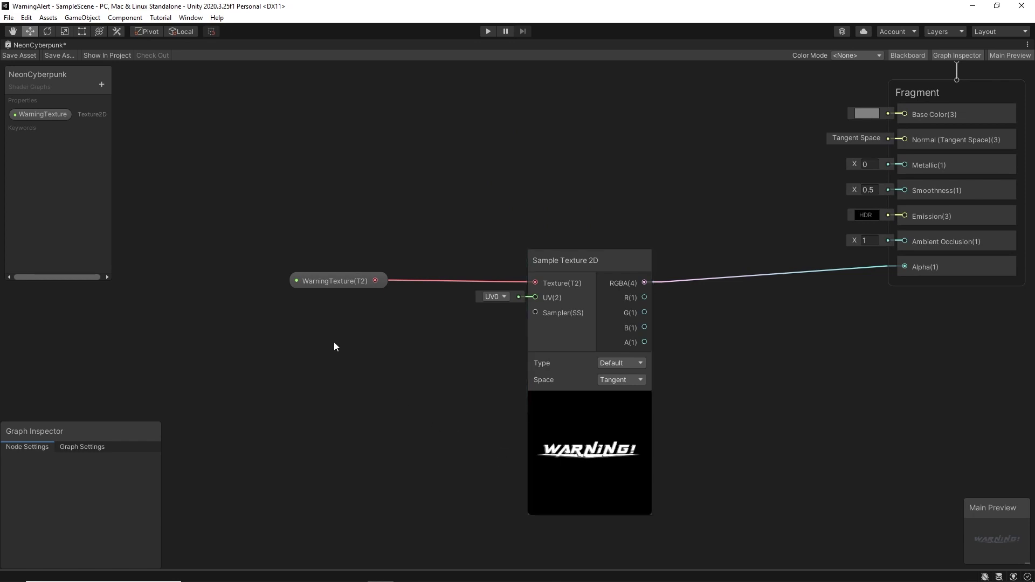
Add a Tiling And Offset node and wire its Out into the Sample Texture 2D UV.
{"action": "key", "text": "space"}
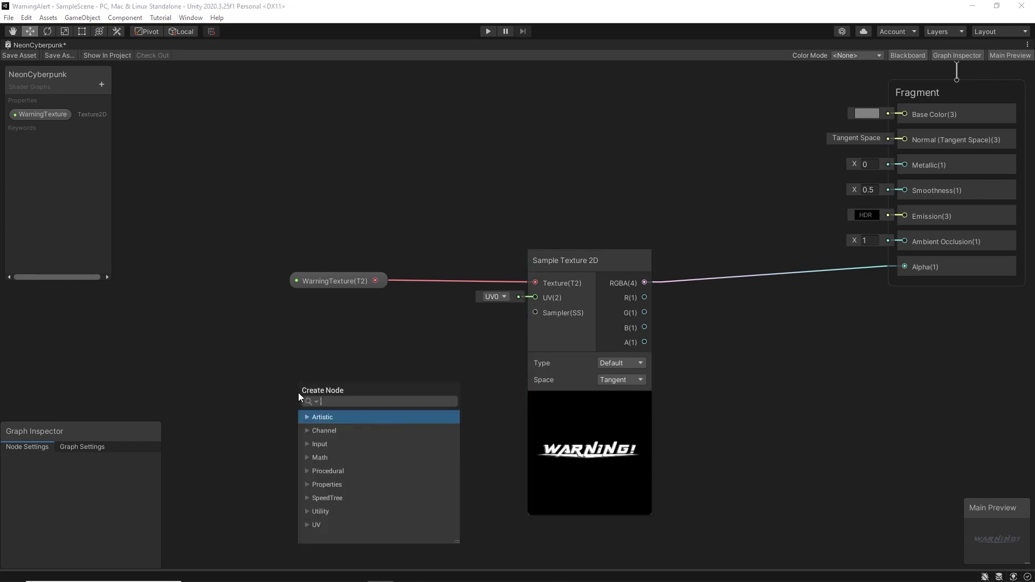
{"action": "type", "text": "til"}
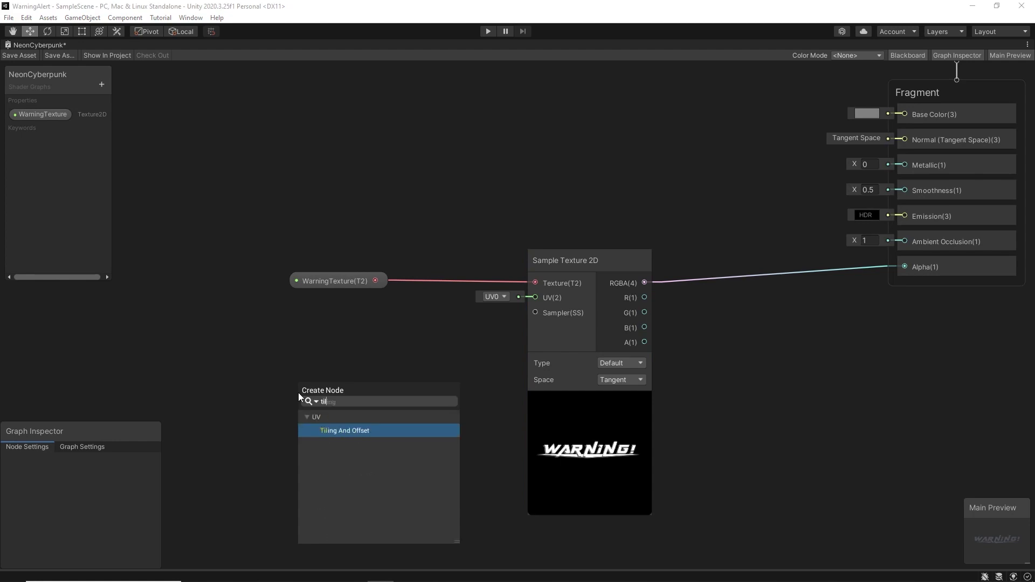
{"action": "left_click", "coordinate": [338, 431]}
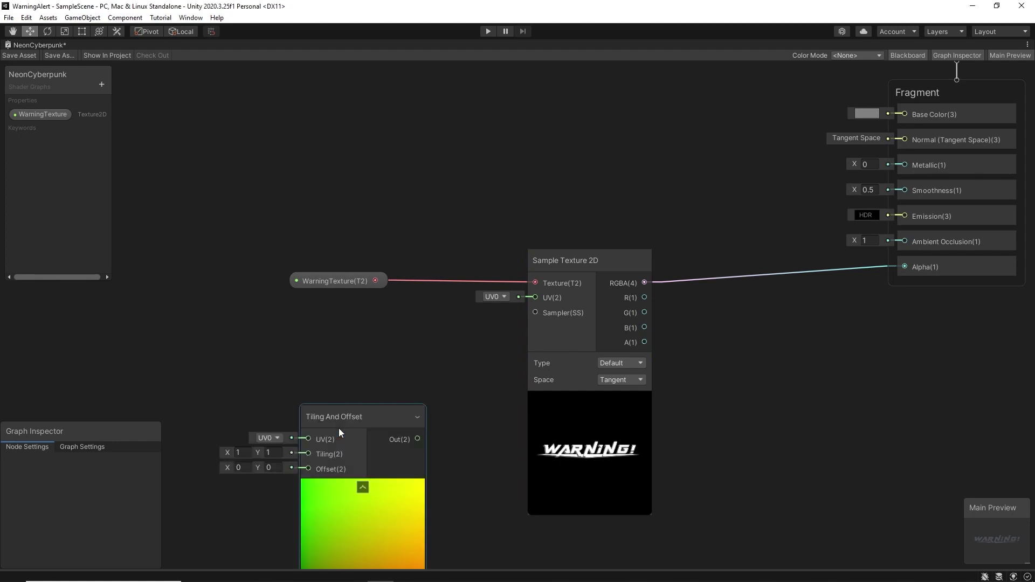
{"action": "left_click_drag", "start_coordinate": [363, 415], "coordinate": [331, 355]}
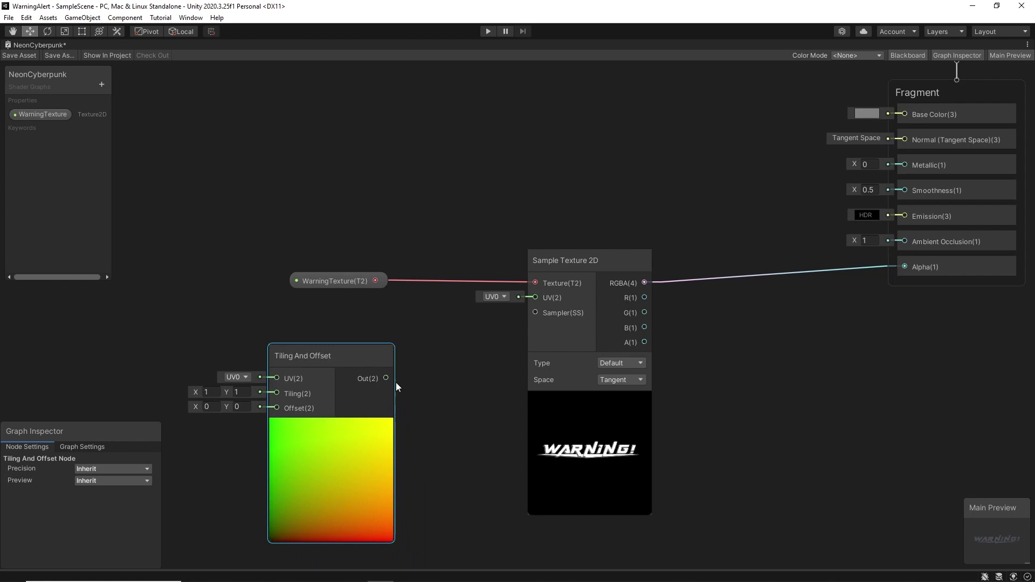
{"action": "left_click_drag", "start_coordinate": [386, 378], "coordinate": [535, 298]}
{"action": "middle_click_drag", "start_coordinate": [464, 397], "coordinate": [671, 354]}
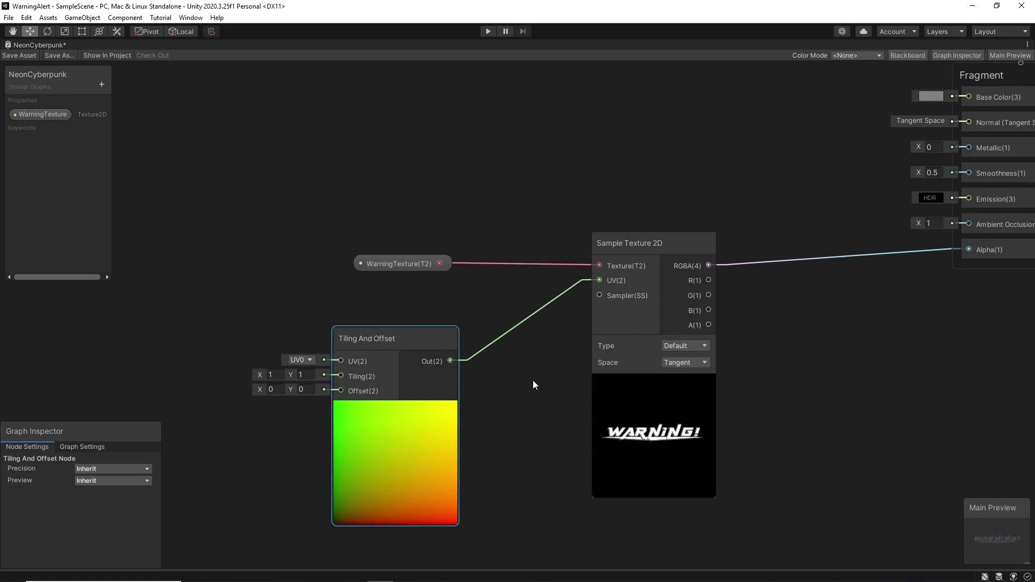
{"action": "left_click_drag", "start_coordinate": [531, 274], "coordinate": [408, 221]}
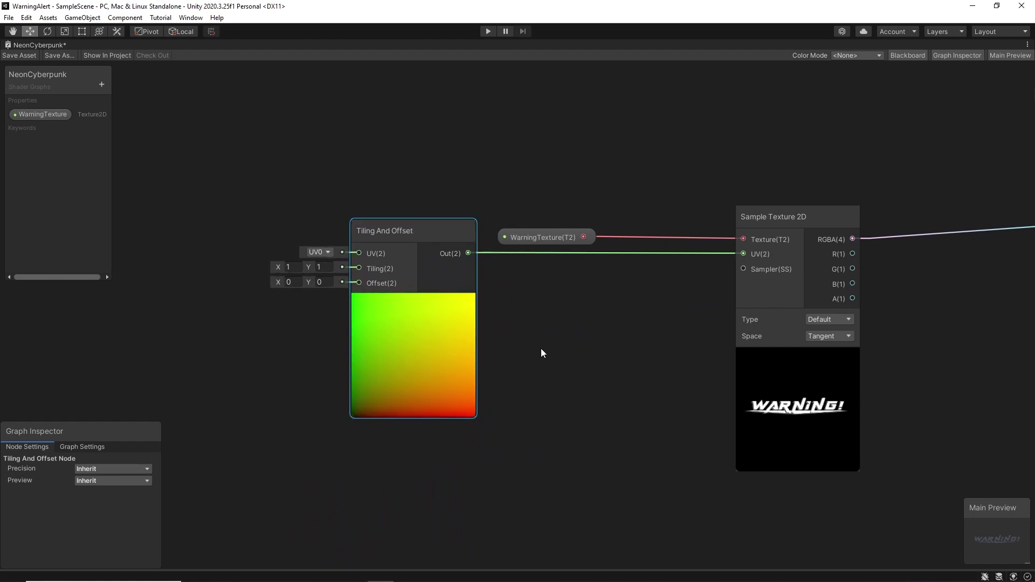
{"action": "middle_click_drag", "start_coordinate": [541, 348], "coordinate": [762, 348]}
{"action": "left_click", "coordinate": [579, 302]}
Add a Time node and connect its output to the Tiling And Offset Offset.
{"action": "middle_click_drag", "start_coordinate": [361, 361], "coordinate": [432, 354]}
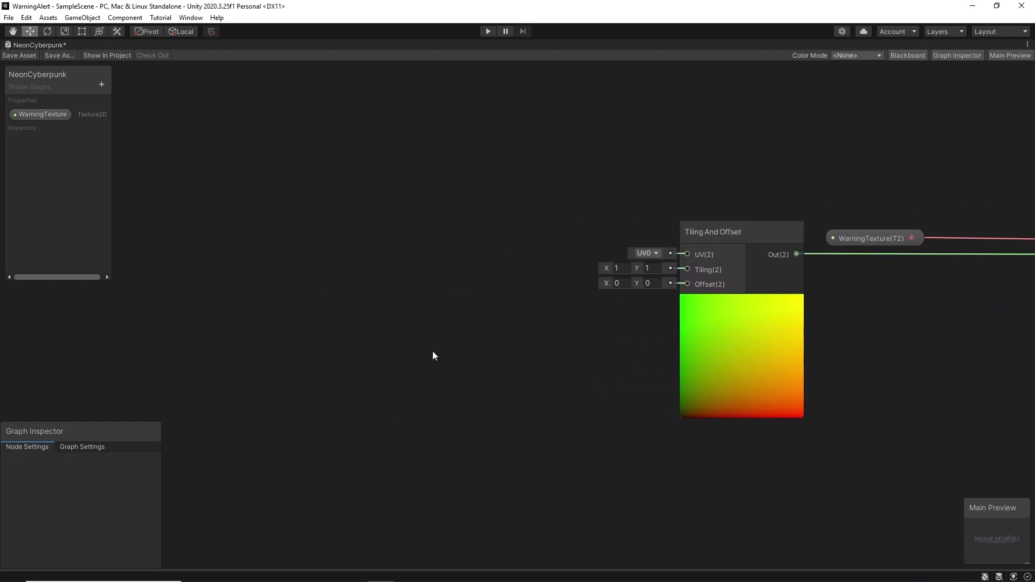
{"action": "key", "text": "space"}
{"action": "type", "text": "tim"}
{"action": "key", "text": "Return"}
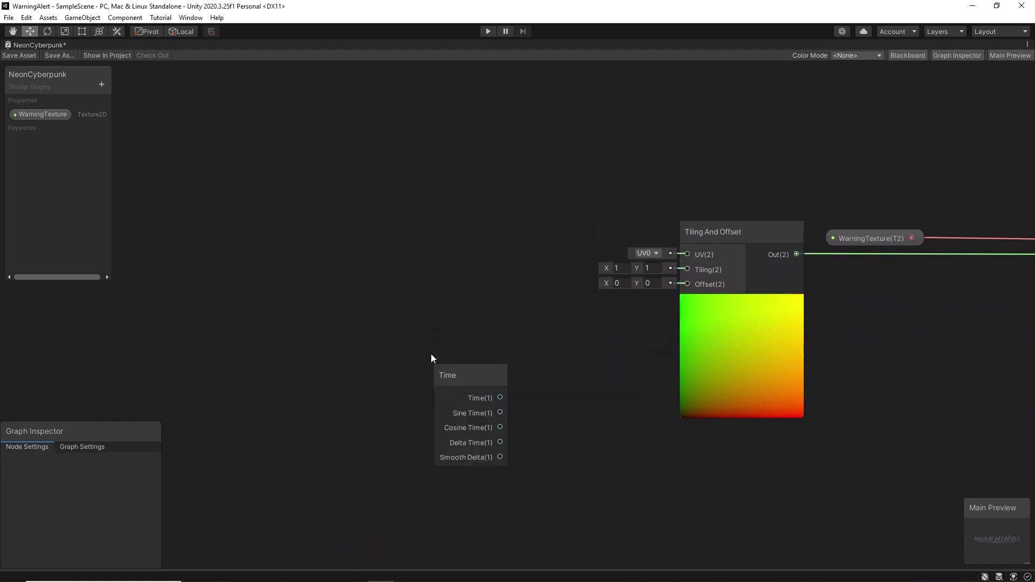
{"action": "mouse_move", "coordinate": [463, 376]}
{"action": "left_mouse_down"}
{"action": "mouse_move", "coordinate": [461, 313]}
{"action": "mouse_move", "coordinate": [686, 283]}
{"action": "left_mouse_up"}
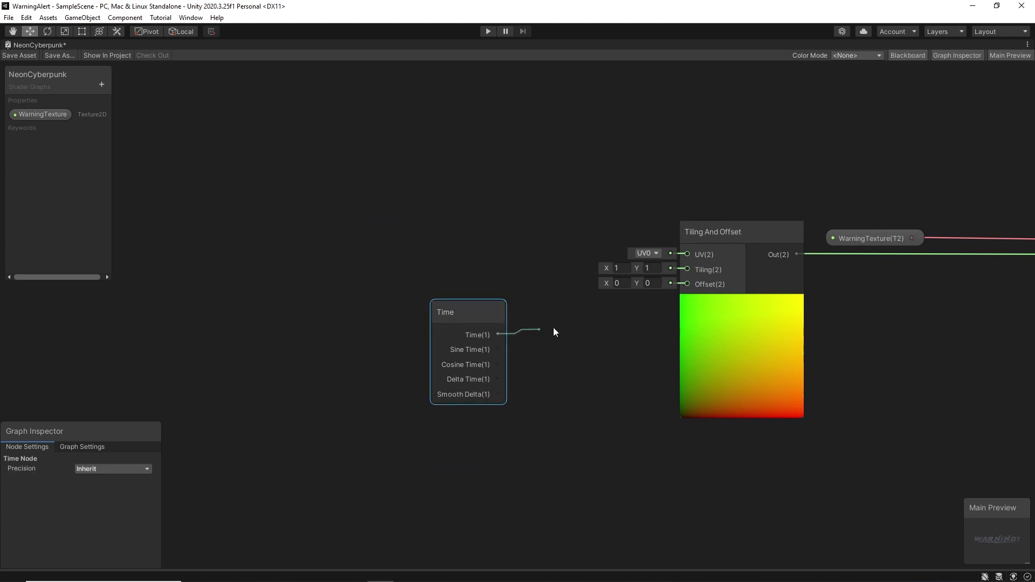
{"action": "mouse_move", "coordinate": [862, 391]}
{"action": "middle_mouse_down"}
{"action": "mouse_move", "coordinate": [770, 374]}
{"action": "mouse_move", "coordinate": [669, 390]}
{"action": "middle_mouse_up"}
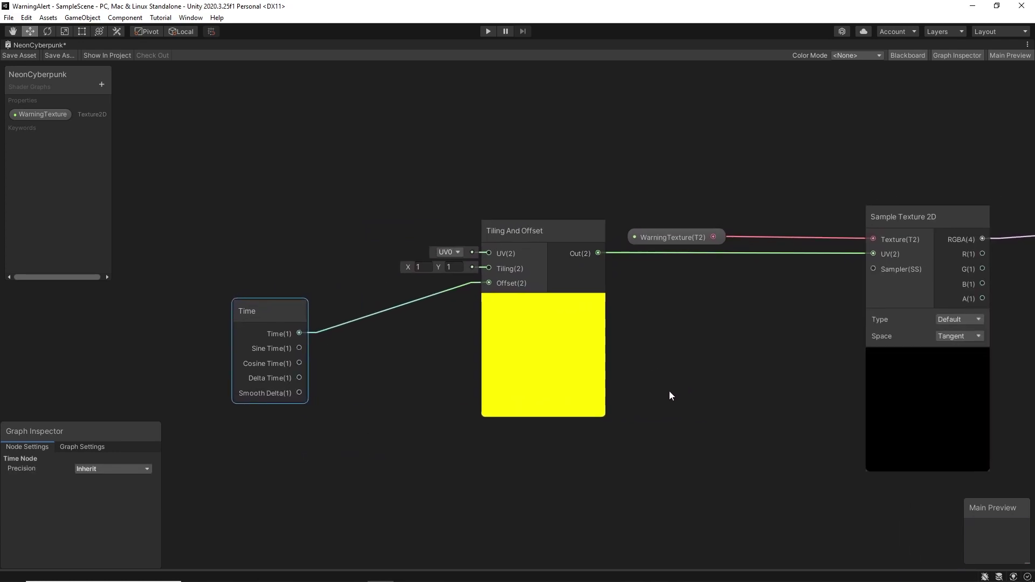
{"action": "left_click_drag", "start_coordinate": [274, 317], "coordinate": [180, 277]}
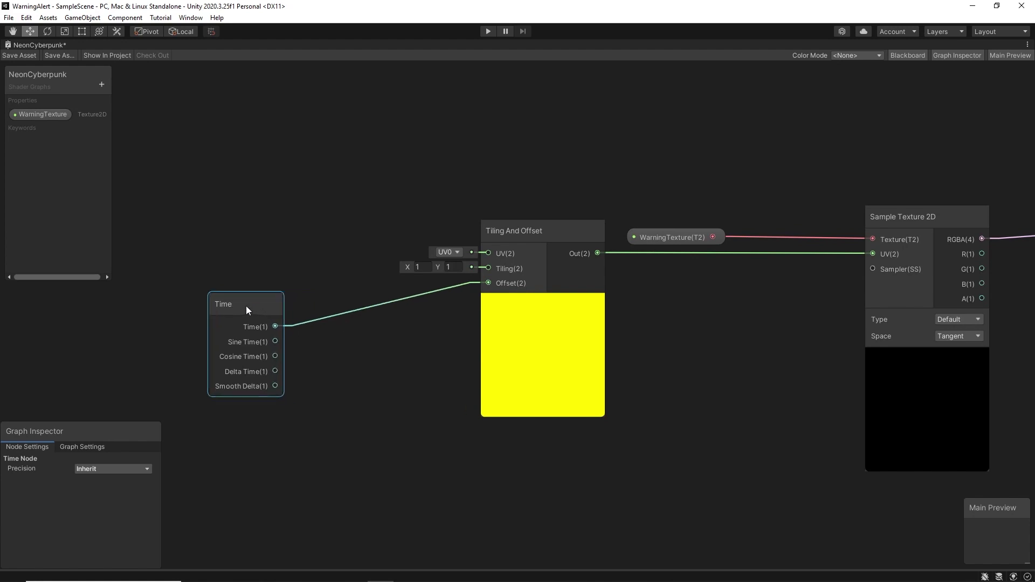
{"action": "left_click", "coordinate": [340, 356]}
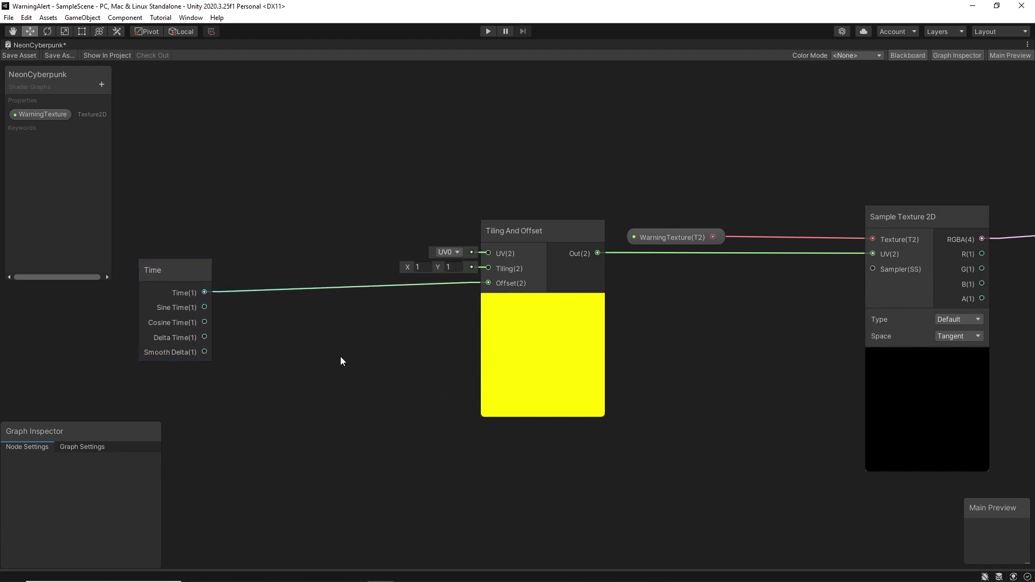
Insert a Multiply node so Time multiplied by 2 feeds the Offset input.
{"action": "key", "text": "space"}
{"action": "type", "text": "mul"}
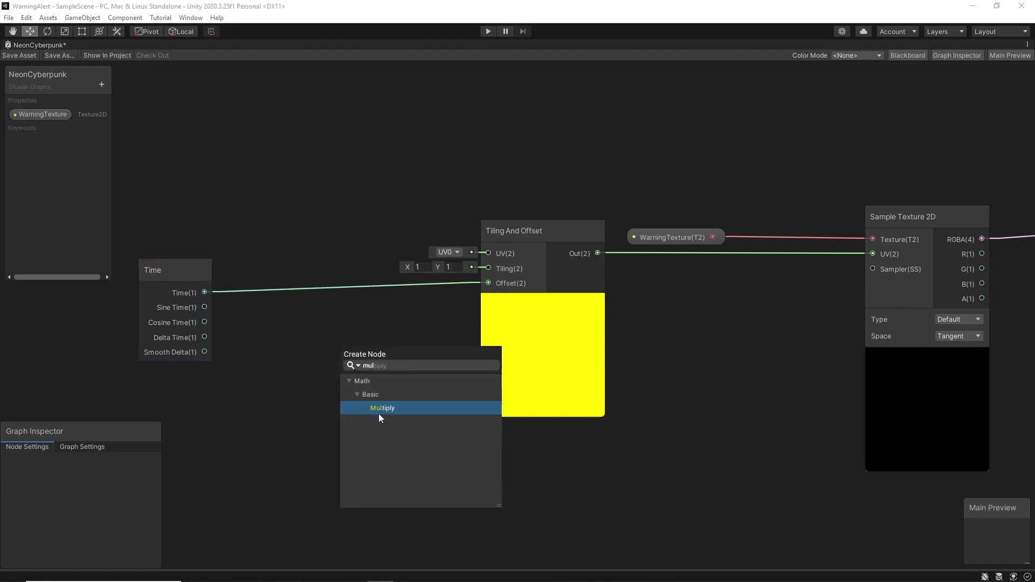
{"action": "left_click", "coordinate": [377, 408]}
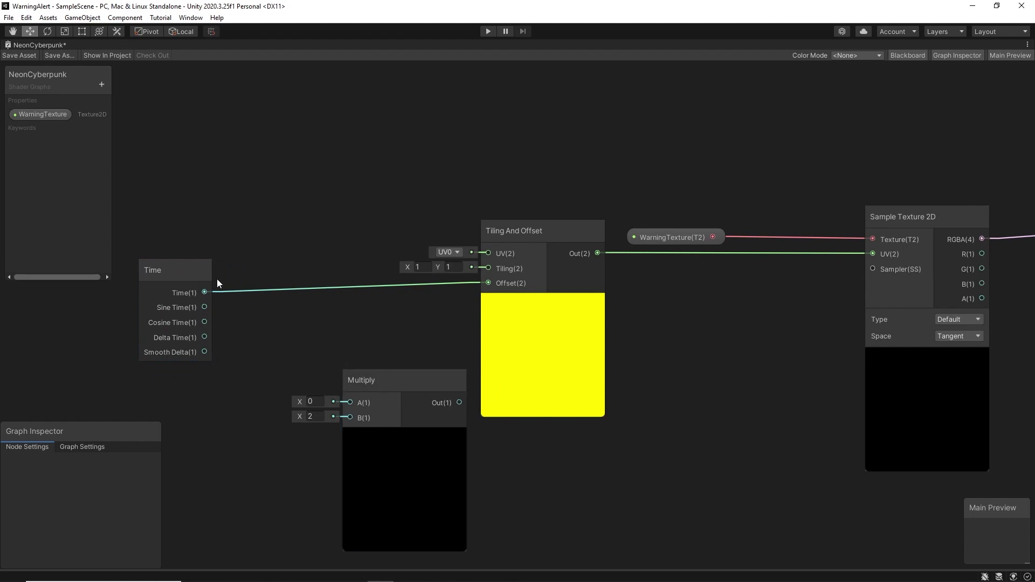
{"action": "left_click_drag", "start_coordinate": [204, 292], "coordinate": [350, 403]}
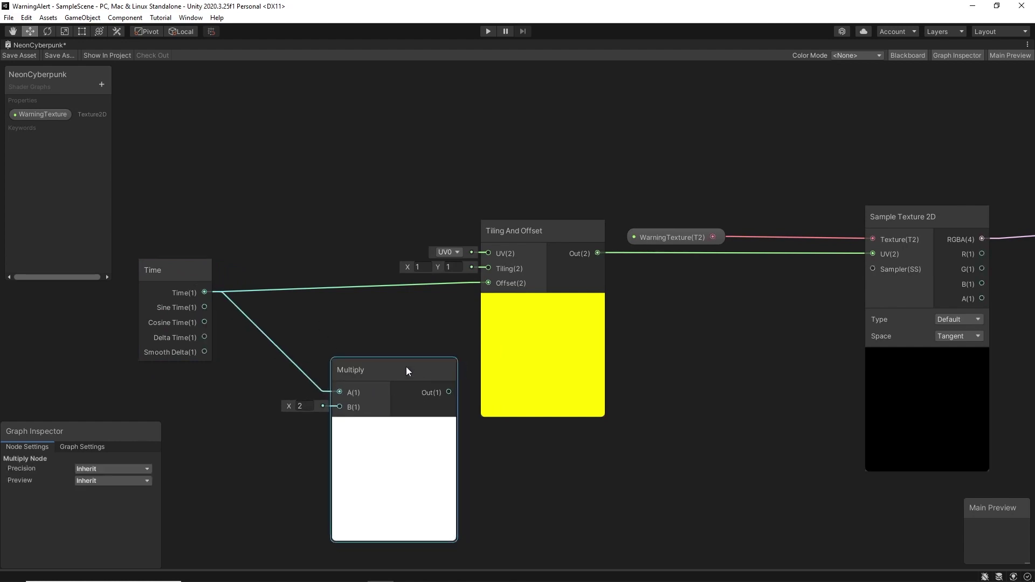
{"action": "left_click_drag", "start_coordinate": [406, 377], "coordinate": [362, 334]}
{"action": "left_click_drag", "start_coordinate": [416, 360], "coordinate": [488, 283]}
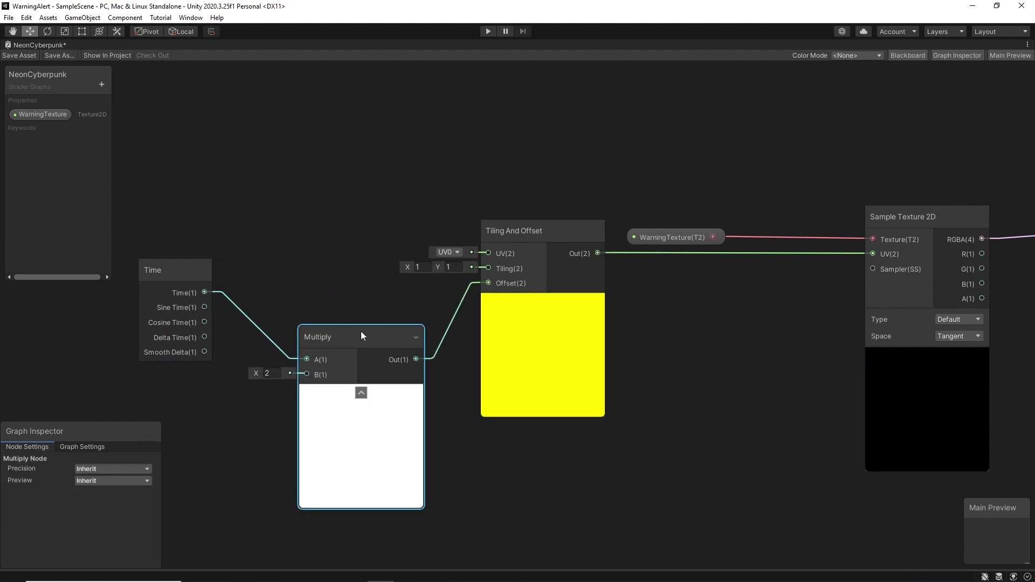
{"action": "left_click_drag", "start_coordinate": [361, 334], "coordinate": [370, 301]}
{"action": "middle_click_drag", "start_coordinate": [239, 400], "coordinate": [415, 344]}
{"action": "left_click", "coordinate": [330, 345]}
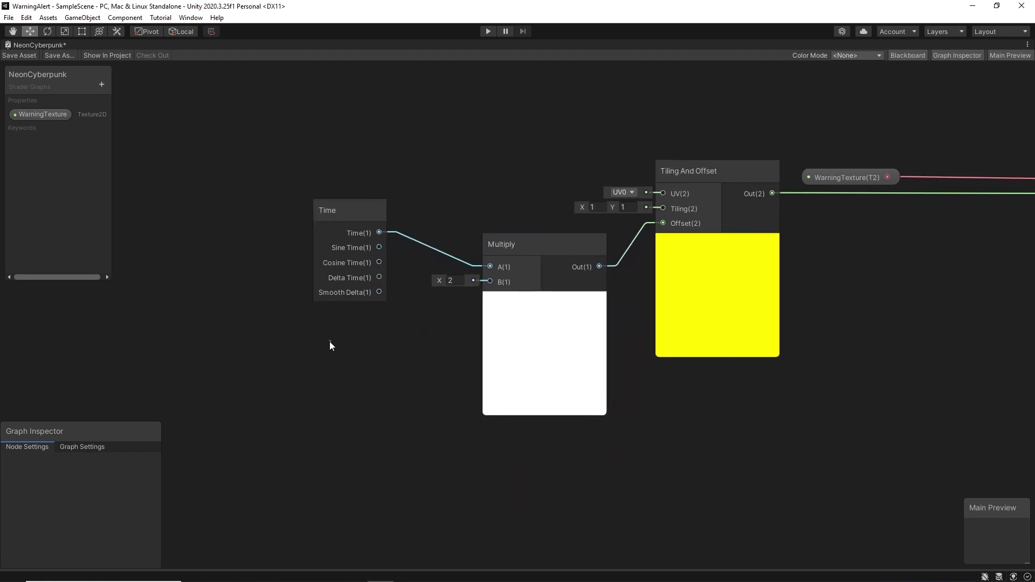
{"action": "left_click", "coordinate": [102, 84]}
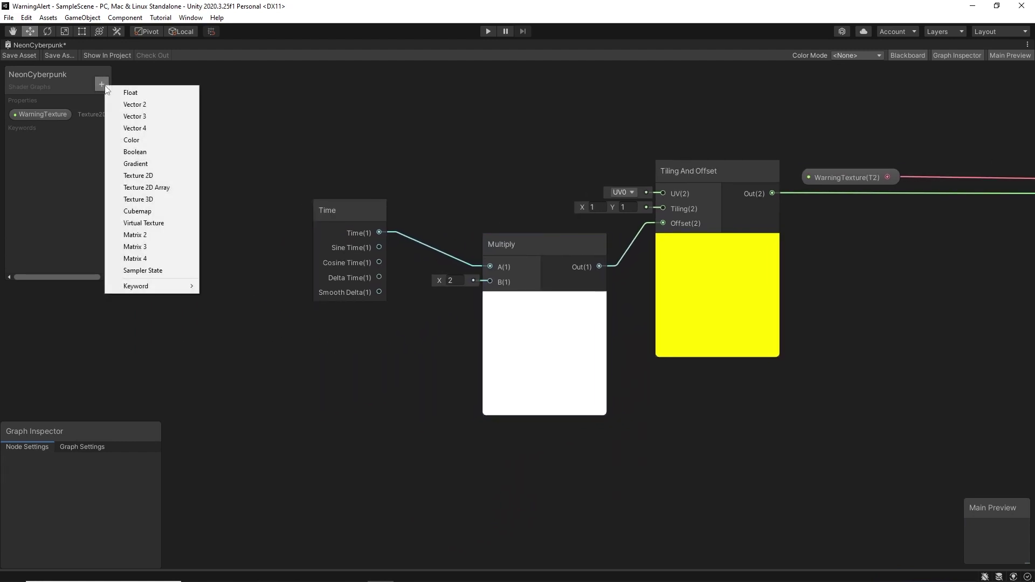
Add a Vector2 Blackboard property named ScrollDirection and edit its default Y value.
{"action": "left_click", "coordinate": [130, 104]}
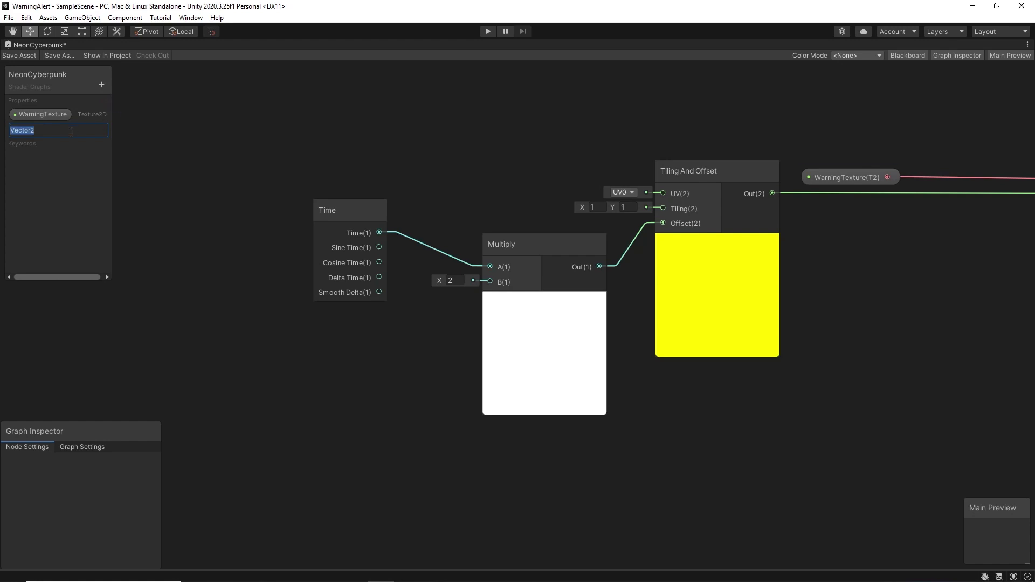
{"action": "type", "text": "Scroll"}
{"action": "type", "text": "Direct"}
{"action": "type", "text": "ion"}
{"action": "key", "text": "Return"}
{"action": "left_click", "coordinate": [42, 133]}
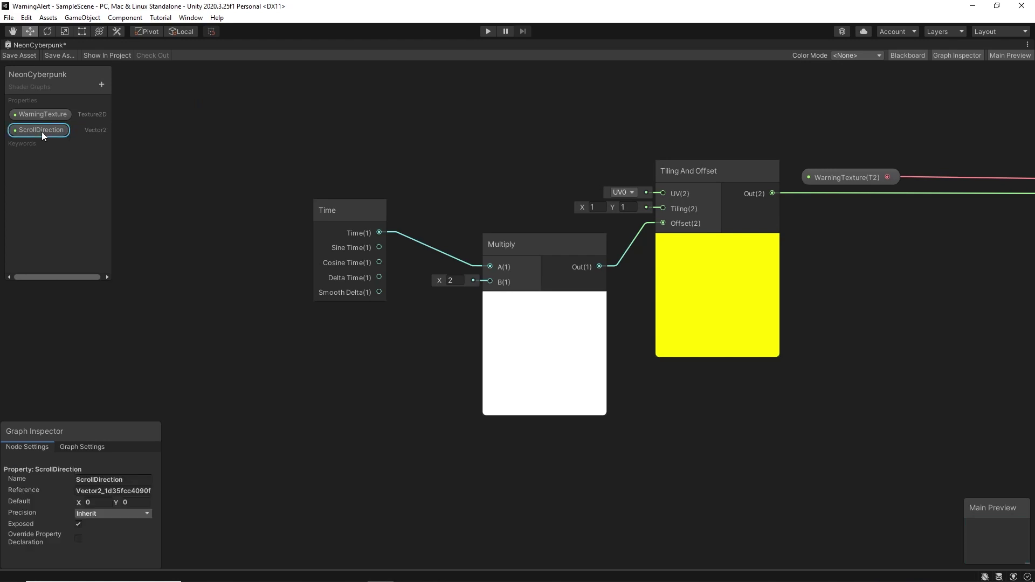
{"action": "left_click", "coordinate": [127, 506]}
Place ScrollDirection below the Time node and connect it to Multiply input B.
{"action": "left_click_drag", "start_coordinate": [34, 132], "coordinate": [134, 222]}
{"action": "left_click_drag", "start_coordinate": [308, 347], "coordinate": [309, 348]}
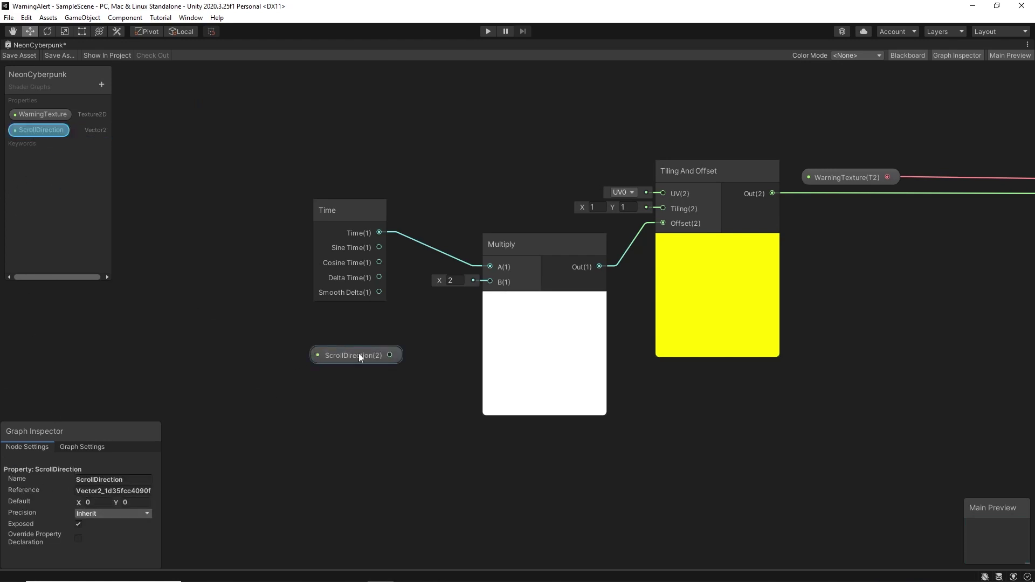
{"action": "left_click_drag", "start_coordinate": [389, 354], "coordinate": [490, 281]}
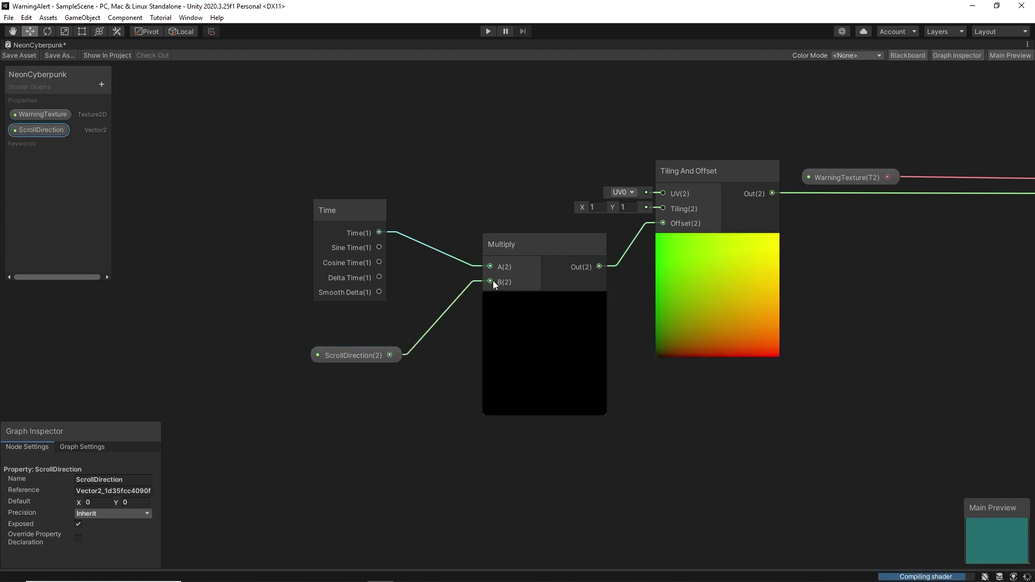
Change ScrollDirection's reference name to _ScrollDirection.
{"action": "key", "text": "a"}
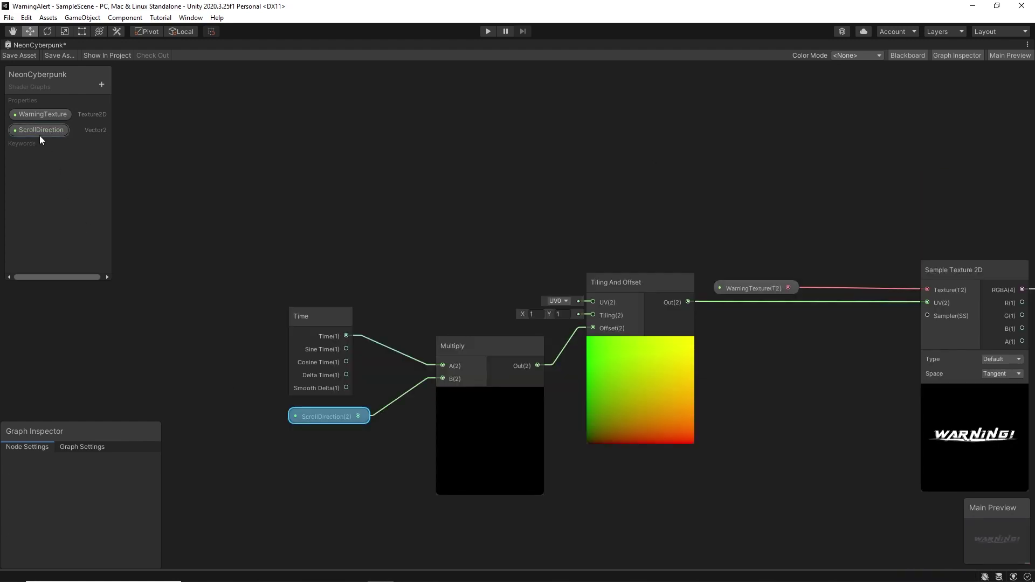
{"action": "left_click", "coordinate": [132, 479]}
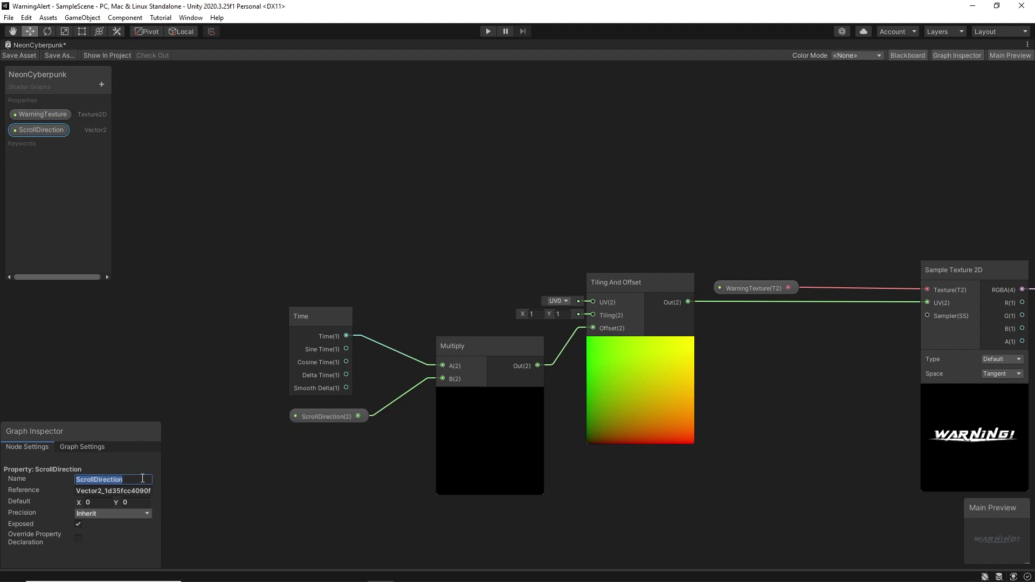
{"action": "left_click", "coordinate": [130, 491]}
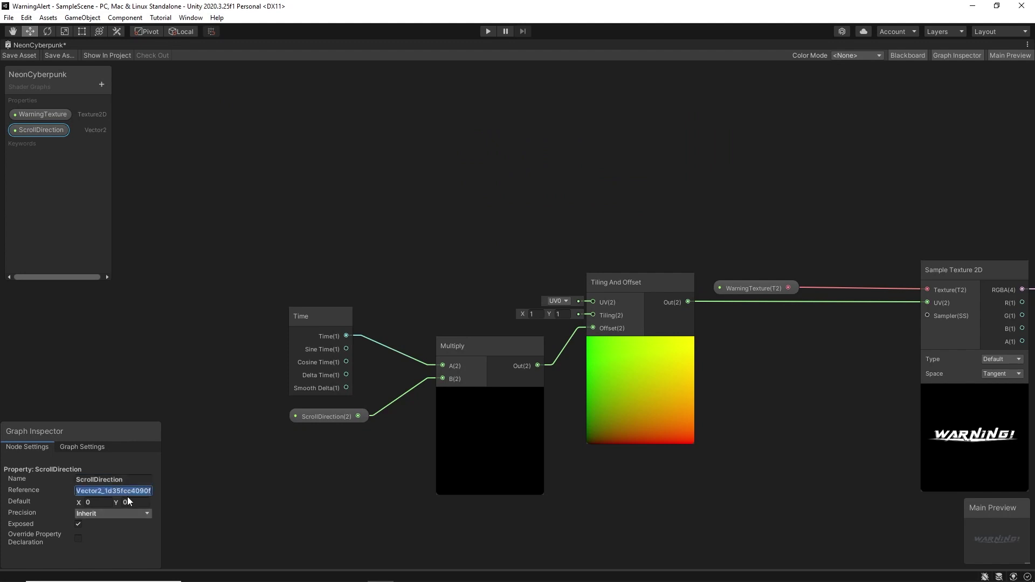
{"action": "key", "text": "BackSpace"}
{"action": "key", "text": "Return"}
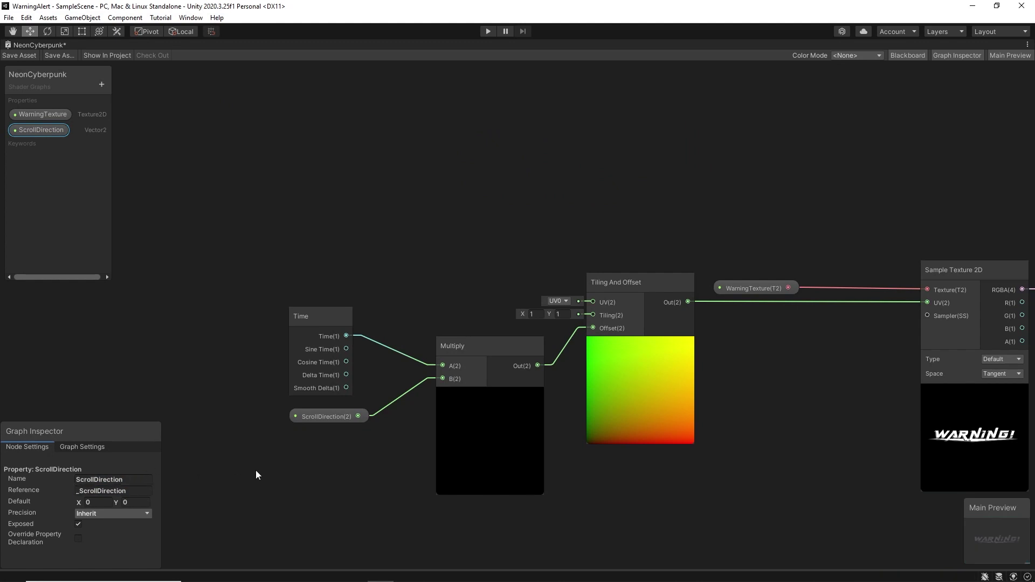
Wire the Sample Texture 2D RGBA output into the Fragment Emission port.
{"action": "middle_click_drag", "start_coordinate": [765, 456], "coordinate": [298, 444]}
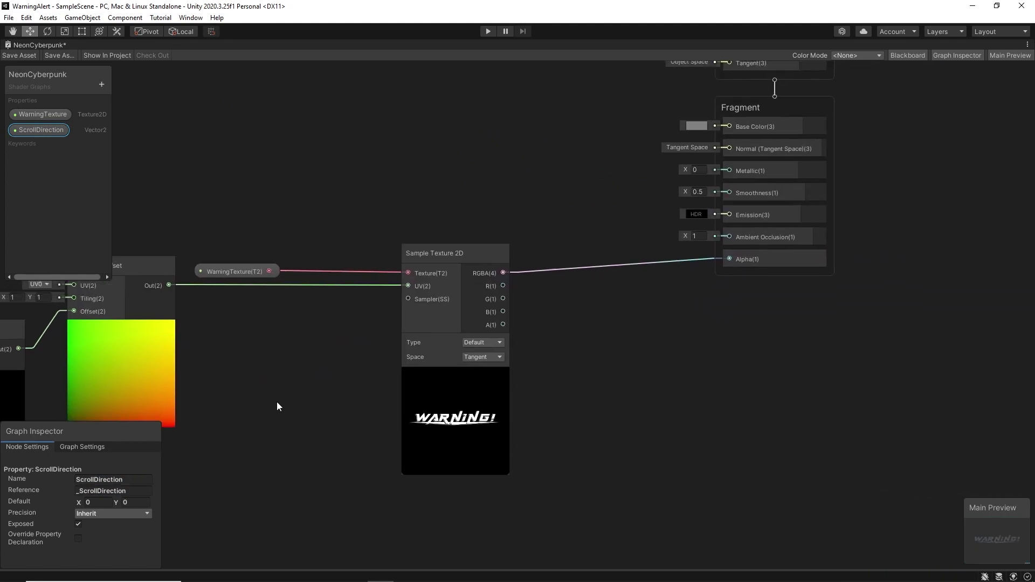
{"action": "middle_click_drag", "start_coordinate": [495, 255], "coordinate": [471, 321]}
{"action": "scroll", "coordinate": [453, 383], "scroll_direction": "up", "scroll_amount": 2}
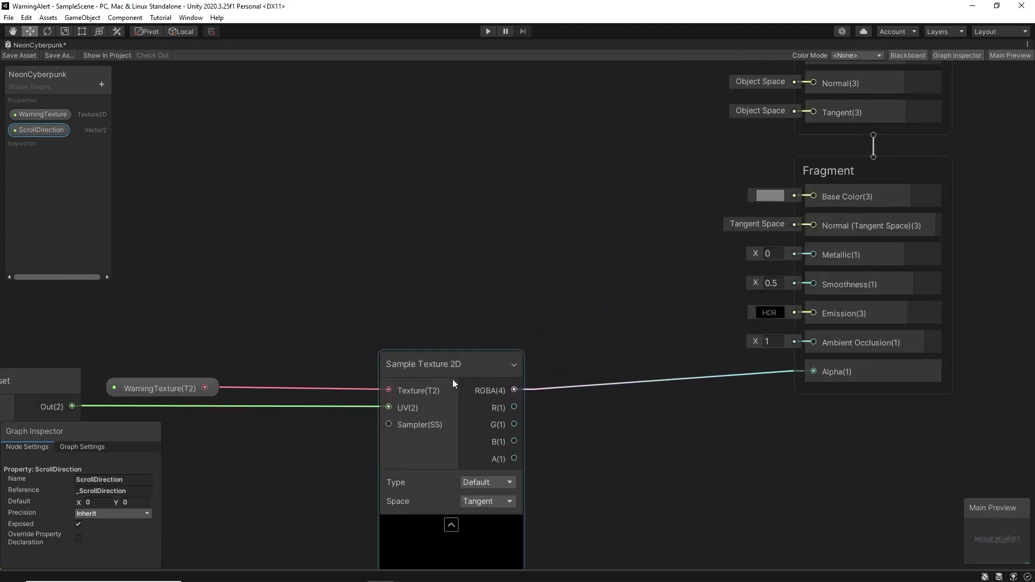
{"action": "mouse_move", "coordinate": [514, 389]}
{"action": "left_mouse_down"}
{"action": "mouse_move", "coordinate": [744, 280]}
{"action": "mouse_move", "coordinate": [812, 313]}
{"action": "left_mouse_up"}
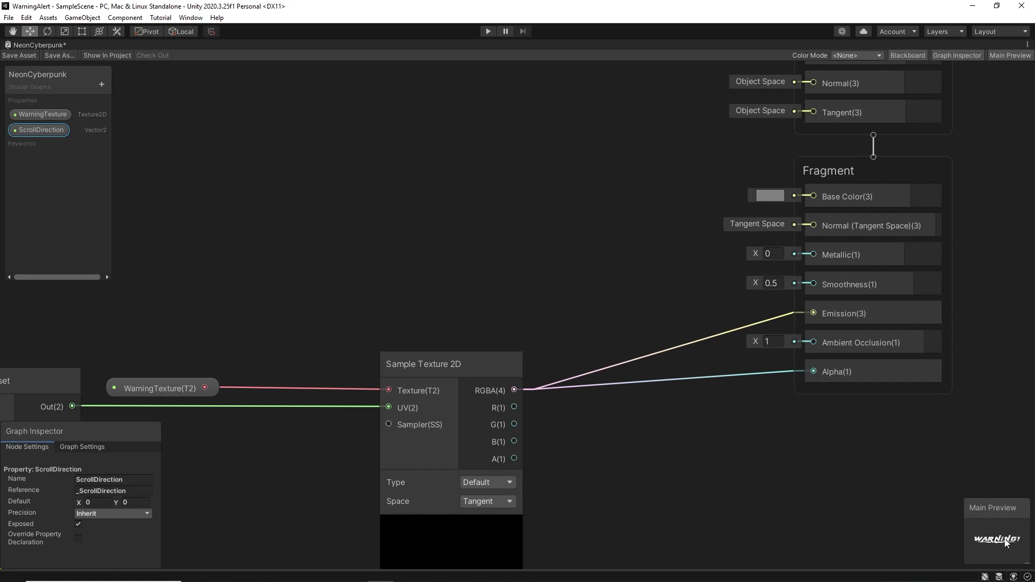
Restore the normal editor layout and create a material named Alert in the Materials folder.
{"action": "right_click", "coordinate": [27, 47]}
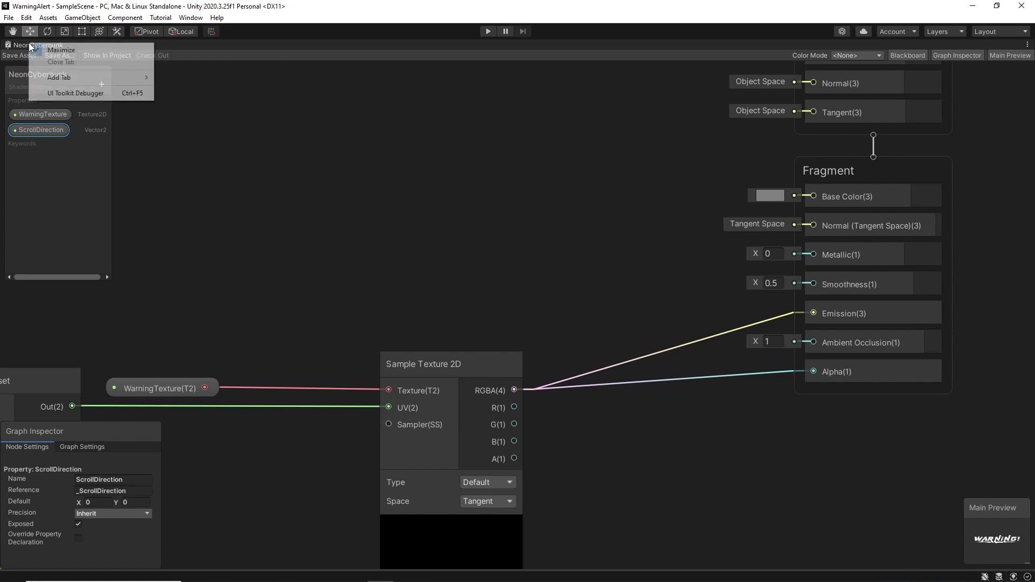
{"action": "left_click", "coordinate": [42, 50]}
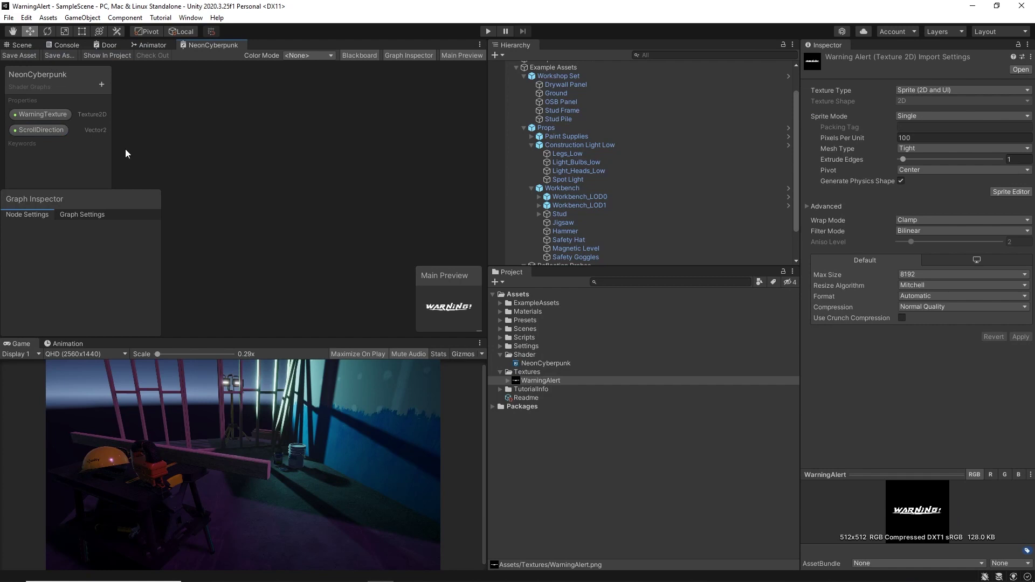
{"action": "left_click", "coordinate": [500, 311]}
{"action": "left_click", "coordinate": [532, 318]}
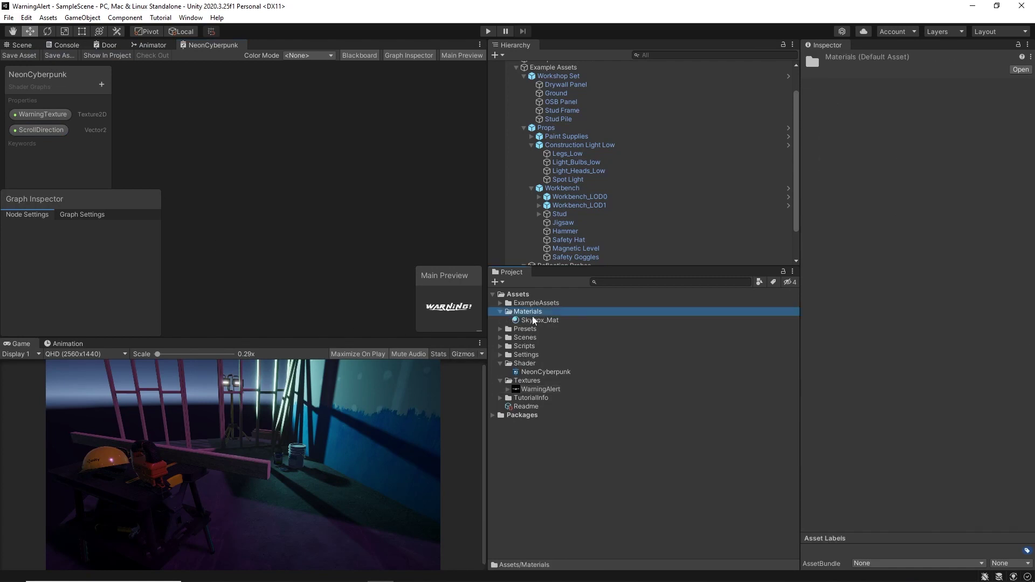
{"action": "right_click", "coordinate": [531, 312]}
{"action": "mouse_move", "coordinate": [582, 30]}
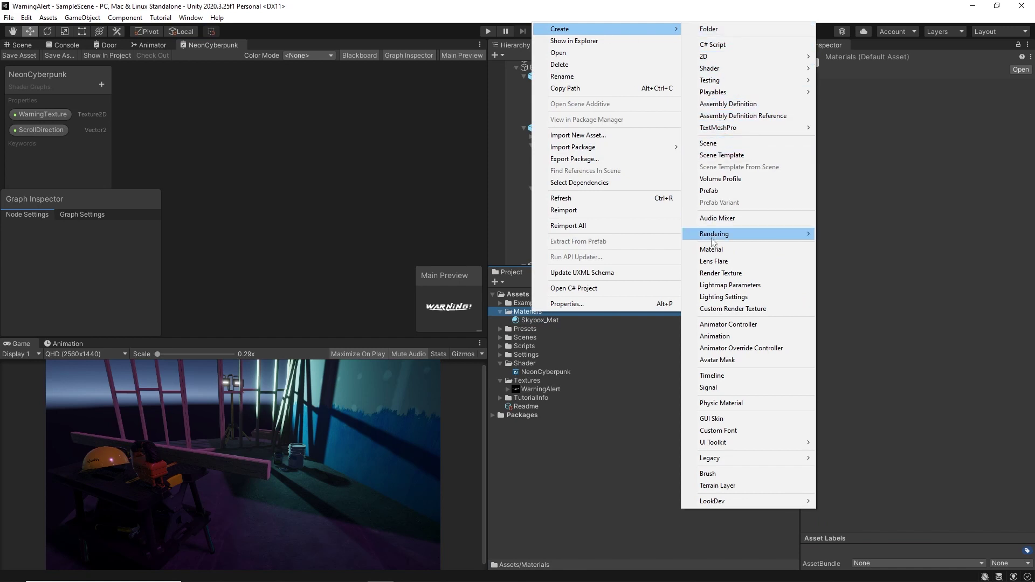
{"action": "left_click", "coordinate": [717, 251]}
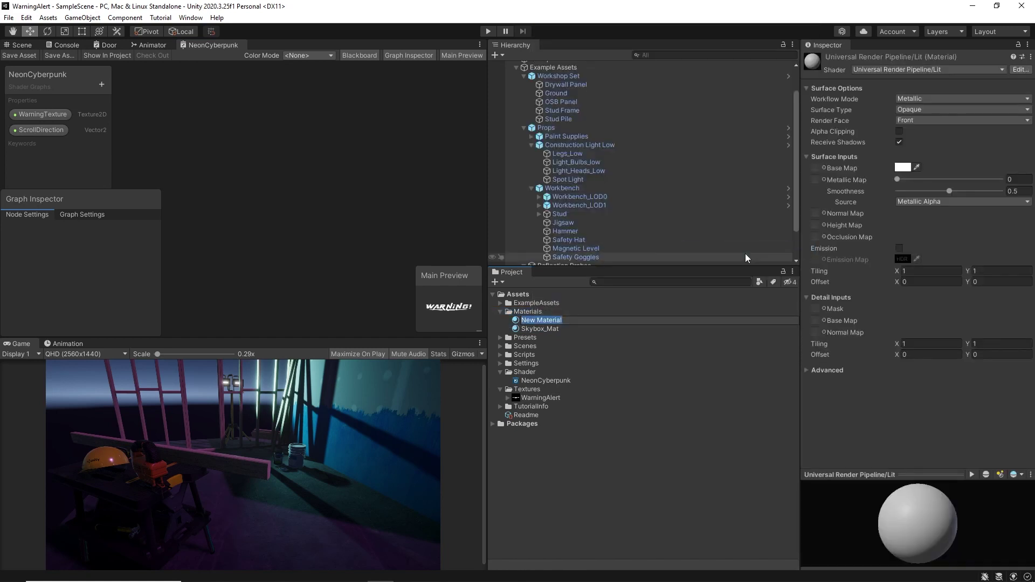
{"action": "type", "text": "Alert"}
{"action": "key", "text": "Return"}
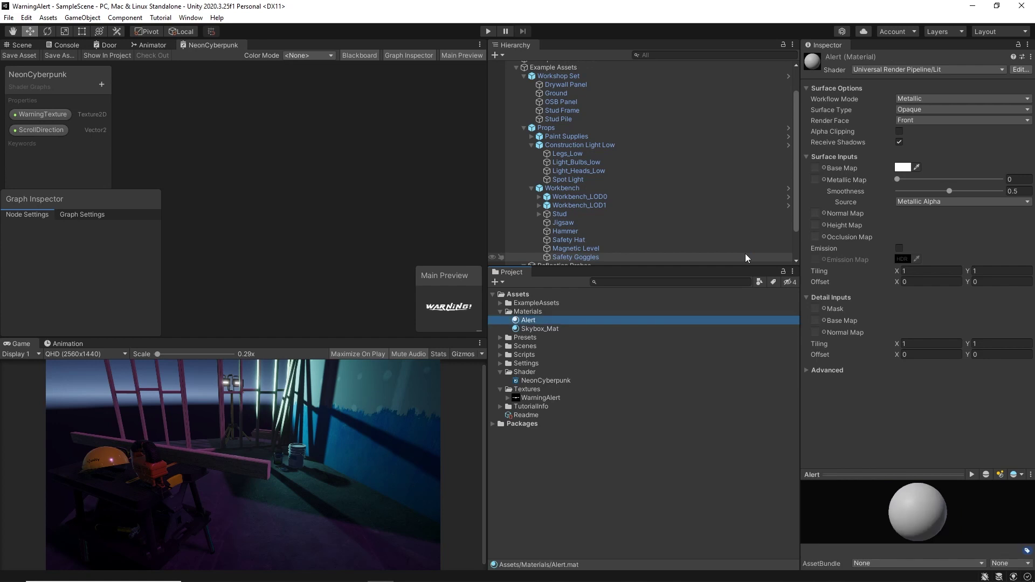
Assign the Shader Graphs/NeonCyberpunk shader to the Alert material.
{"action": "left_click", "coordinate": [923, 69]}
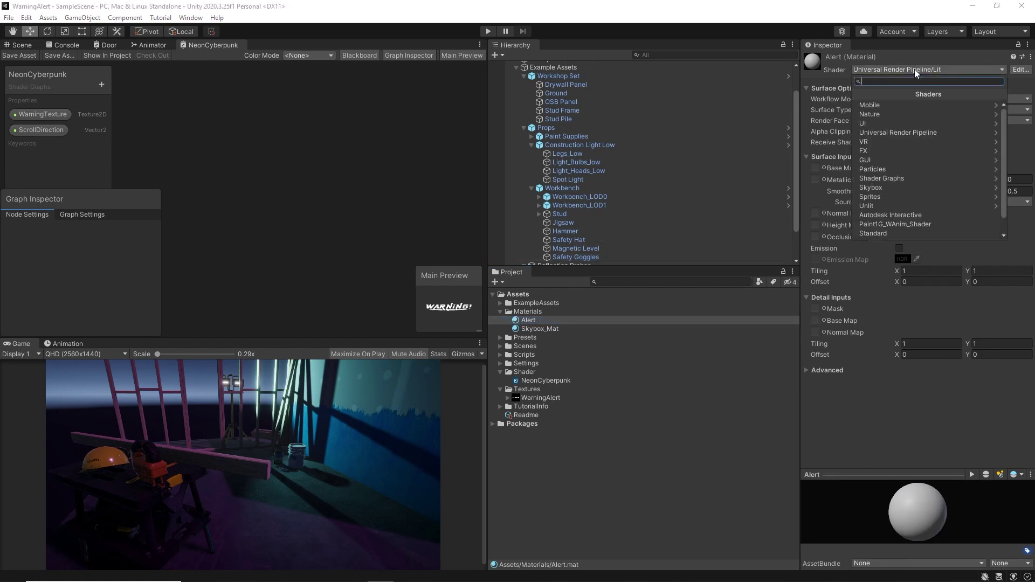
{"action": "type", "text": "neon"}
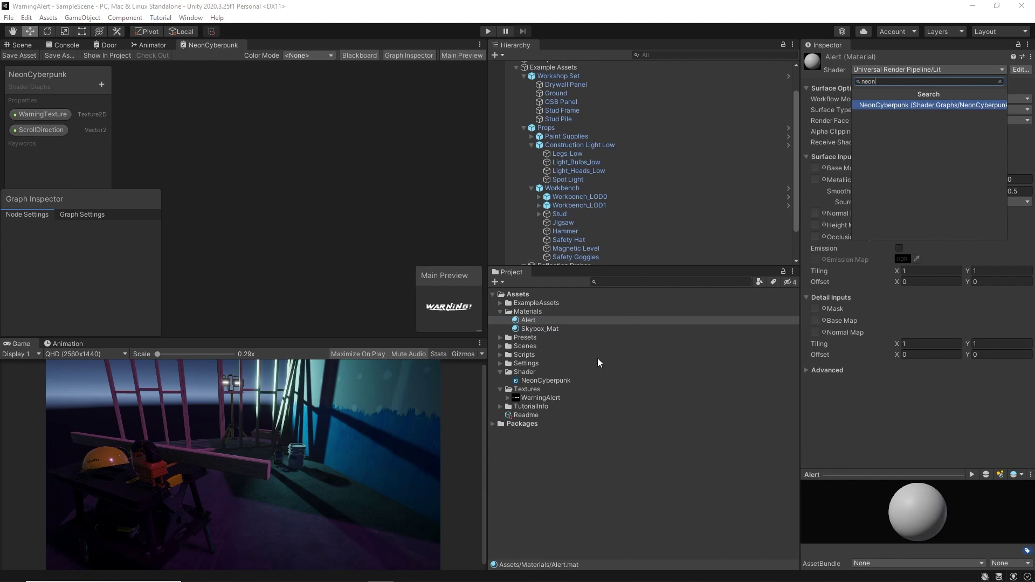
{"action": "left_click", "coordinate": [894, 105]}
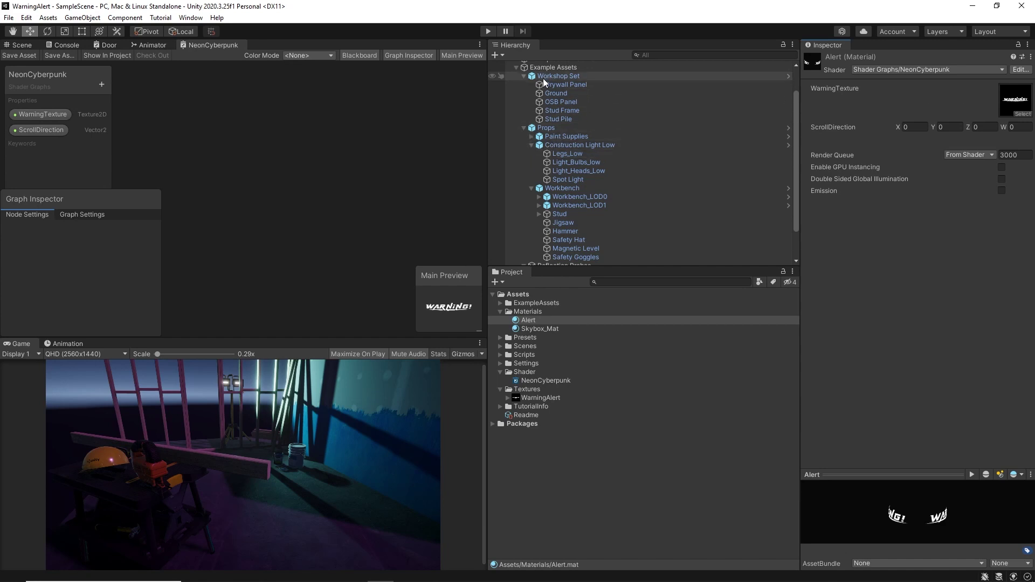
Toggle the Workshop Set group off and on, then add a Plane under Drywall Panel.
{"action": "scroll", "coordinate": [545, 81], "scroll_direction": "up", "scroll_amount": 3}
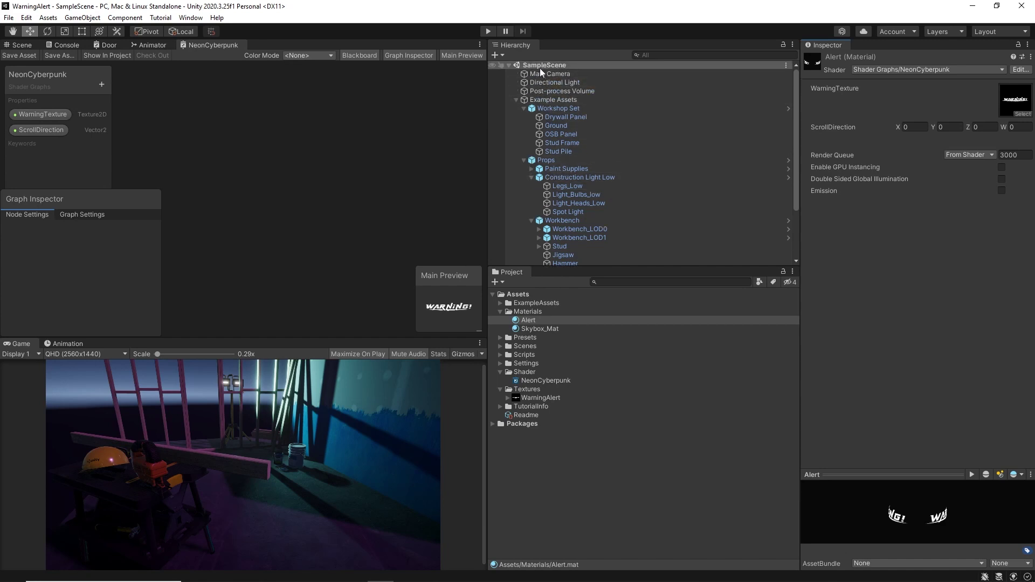
{"action": "left_click", "coordinate": [547, 101]}
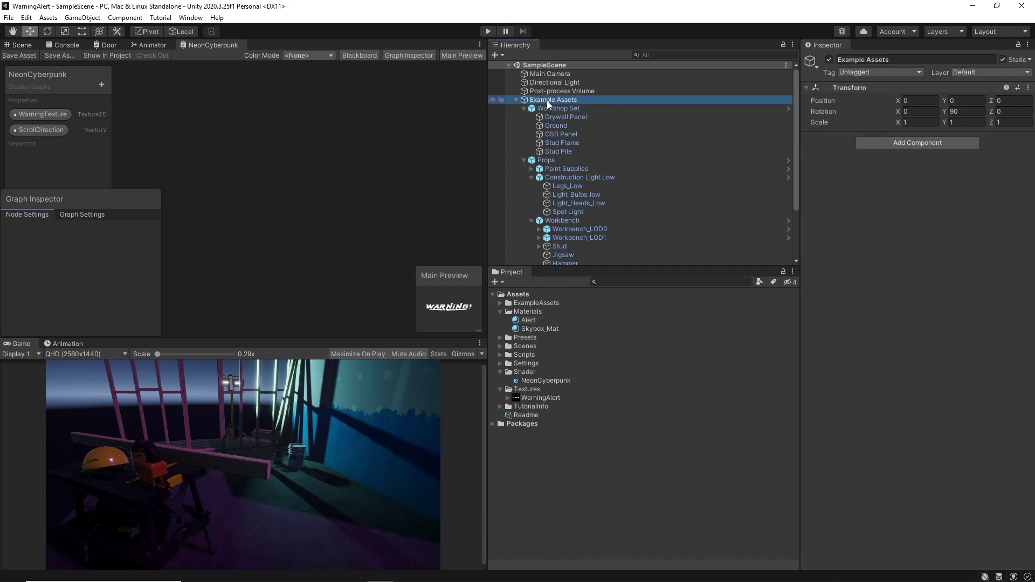
{"action": "right_click", "coordinate": [547, 100]}
{"action": "left_click", "coordinate": [536, 108]}
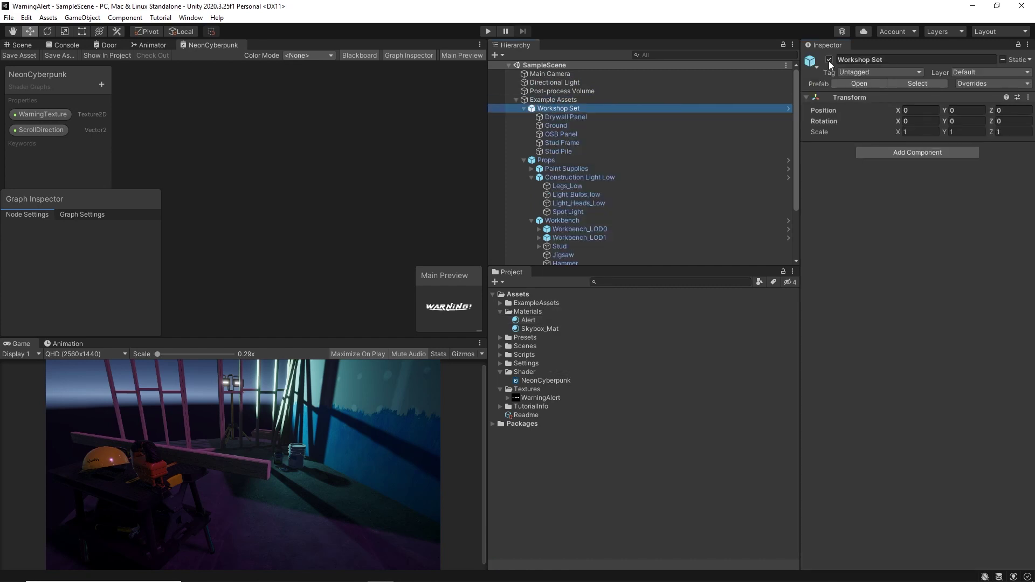
{"action": "left_click", "coordinate": [829, 60]}
{"action": "left_click", "coordinate": [829, 60]}
{"action": "left_click", "coordinate": [572, 119]}
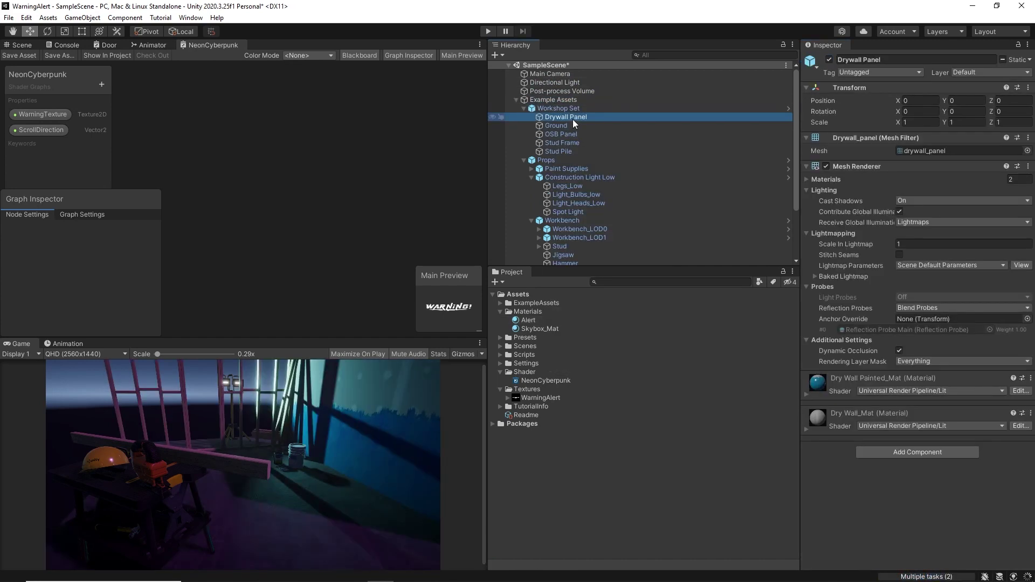
{"action": "right_click", "coordinate": [572, 118]}
{"action": "mouse_move", "coordinate": [635, 291]}
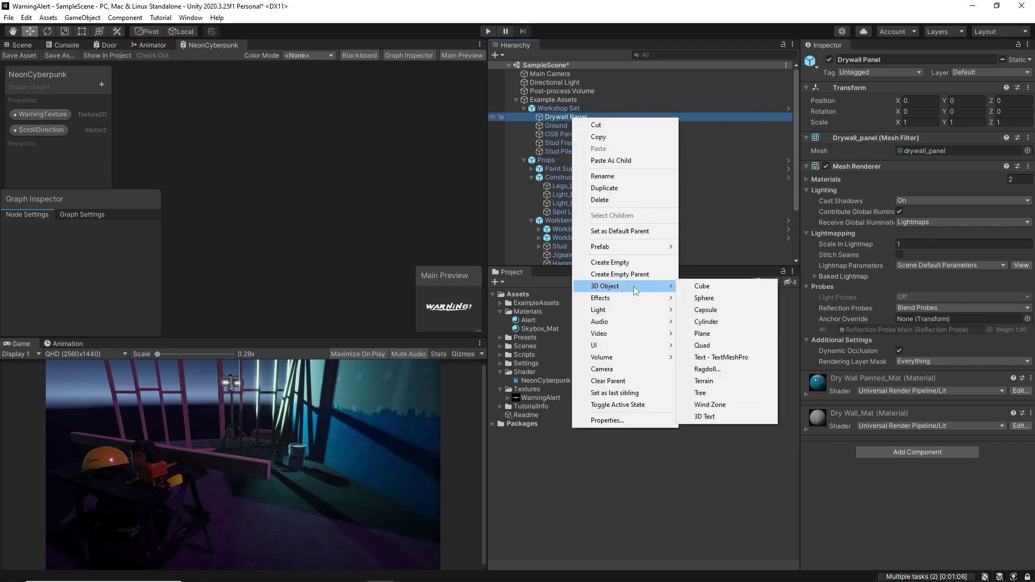
{"action": "left_click", "coordinate": [703, 335]}
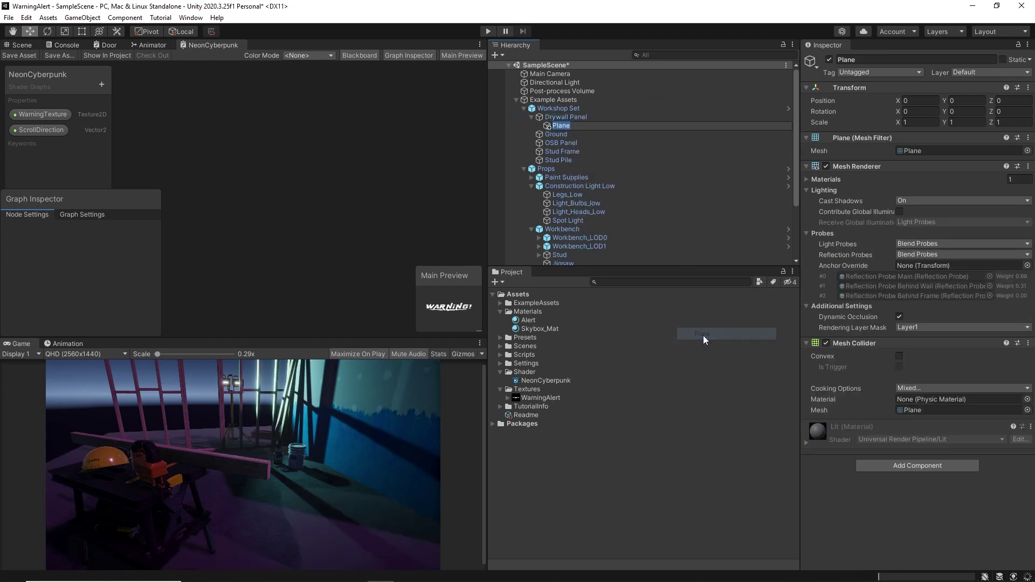
Scale the plane to 0.3 on X, Y and Z.
{"action": "left_click", "coordinate": [925, 126]}
{"action": "type", "text": ".3"}
{"action": "key", "text": "Tab"}
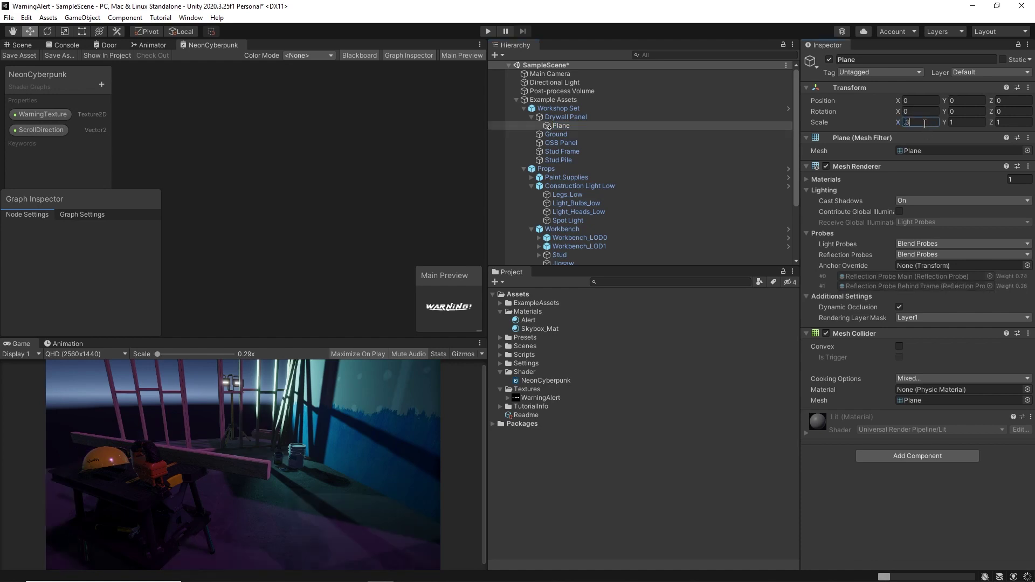
{"action": "type", "text": ".3"}
{"action": "key", "text": "Tab"}
{"action": "type", "text": ".3"}
{"action": "key", "text": "Return"}
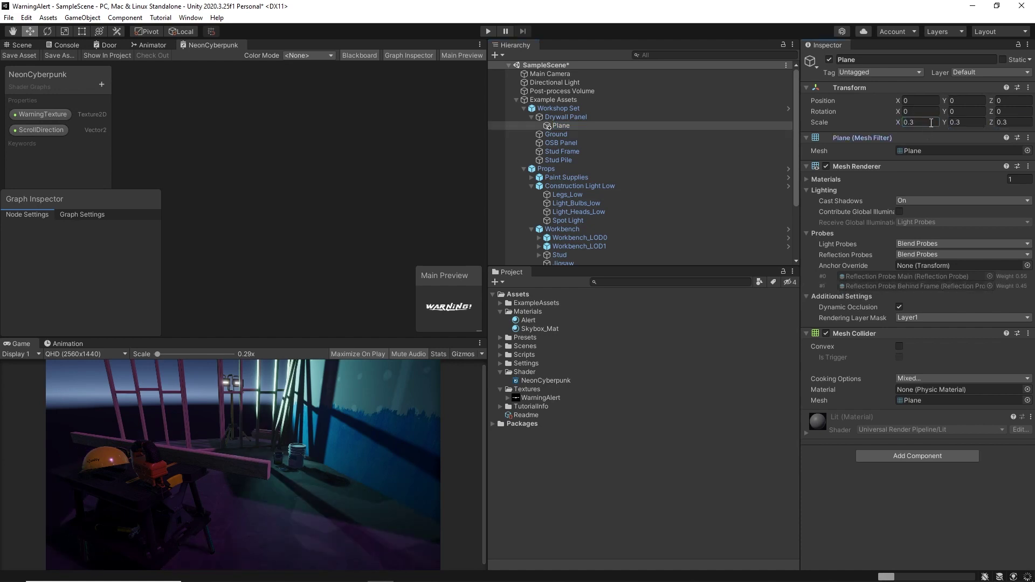
Set the plane's Y position to 0.5 and X rotation to 90, then show the Scene view.
{"action": "left_click", "coordinate": [949, 103]}
{"action": "type", "text": "5"}
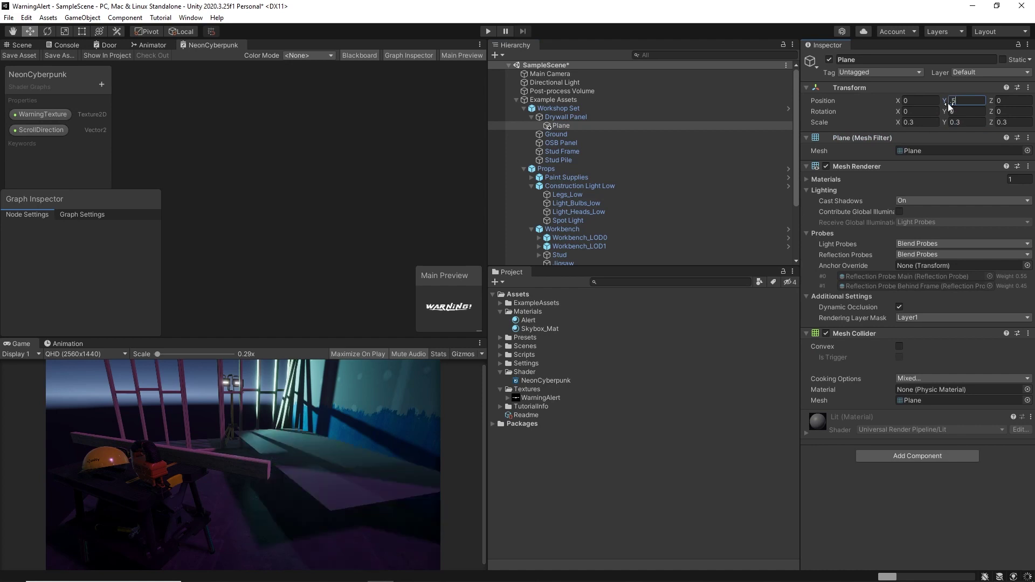
{"action": "left_click", "coordinate": [961, 112]}
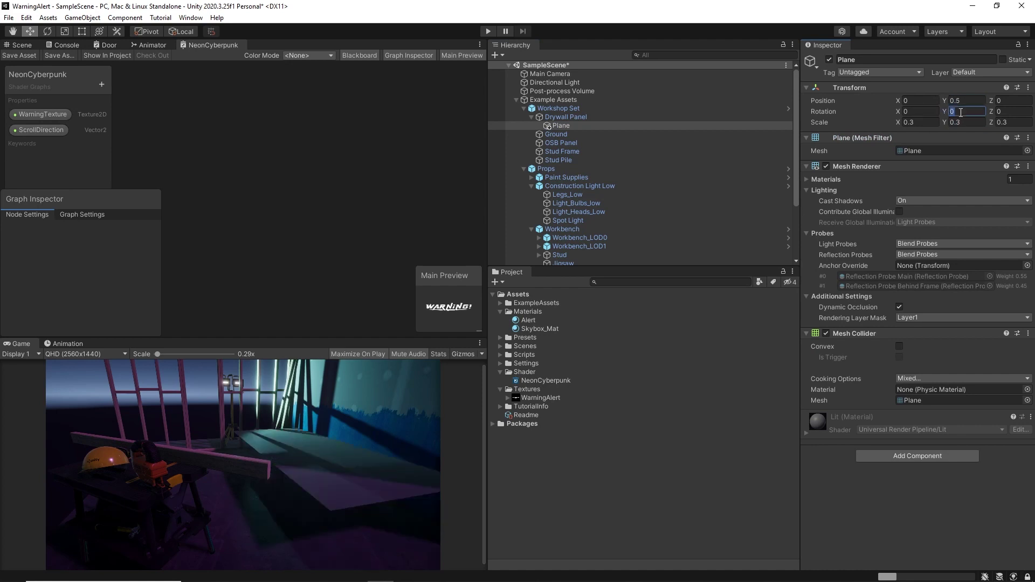
{"action": "key", "text": "Escape"}
{"action": "left_click", "coordinate": [919, 111]}
{"action": "type", "text": "90"}
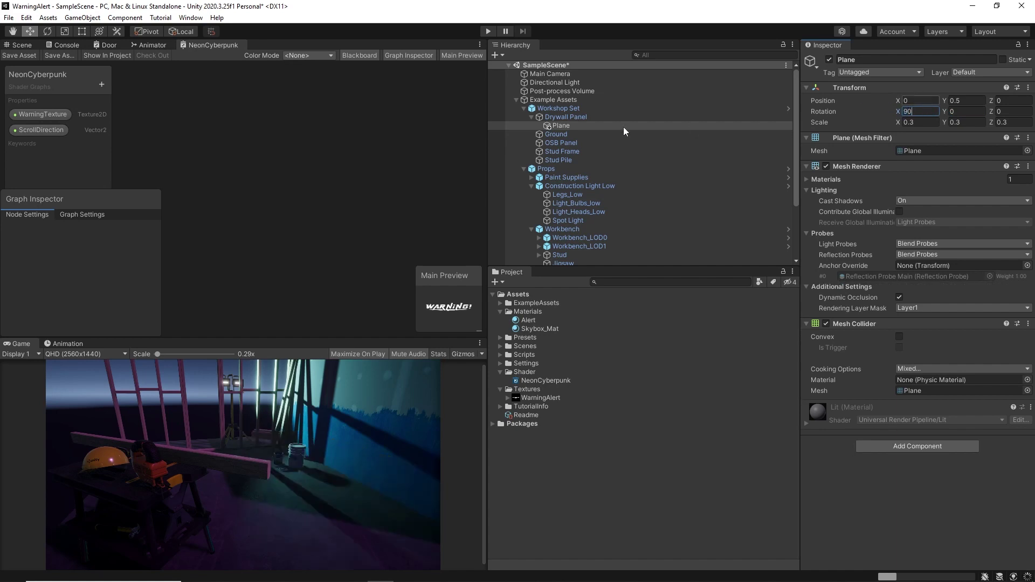
{"action": "left_click", "coordinate": [27, 45]}
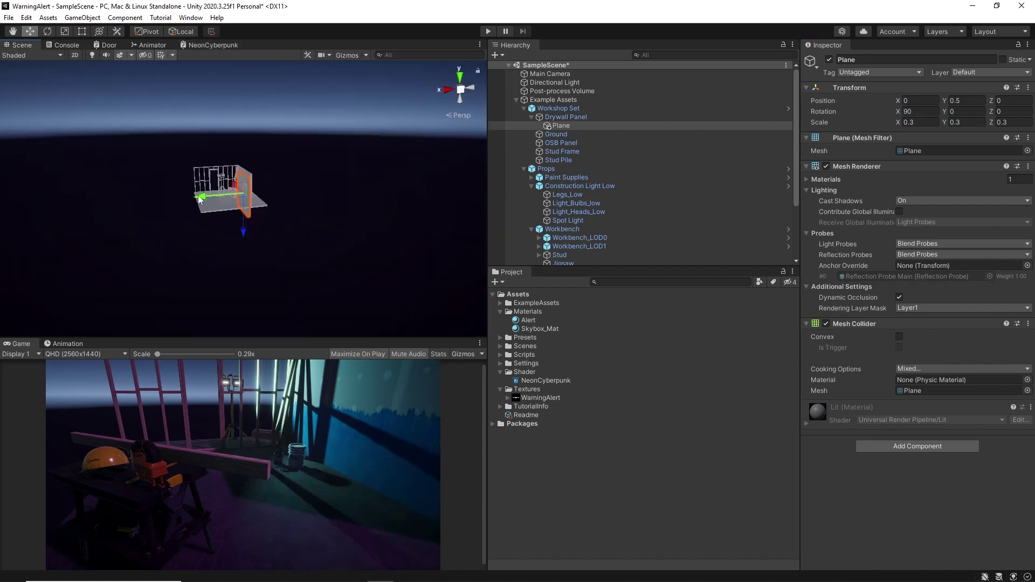
Move the plane out along Z, rename it Alert, and apply the Alert material.
{"action": "left_click_drag", "start_coordinate": [201, 196], "coordinate": [194, 198]}
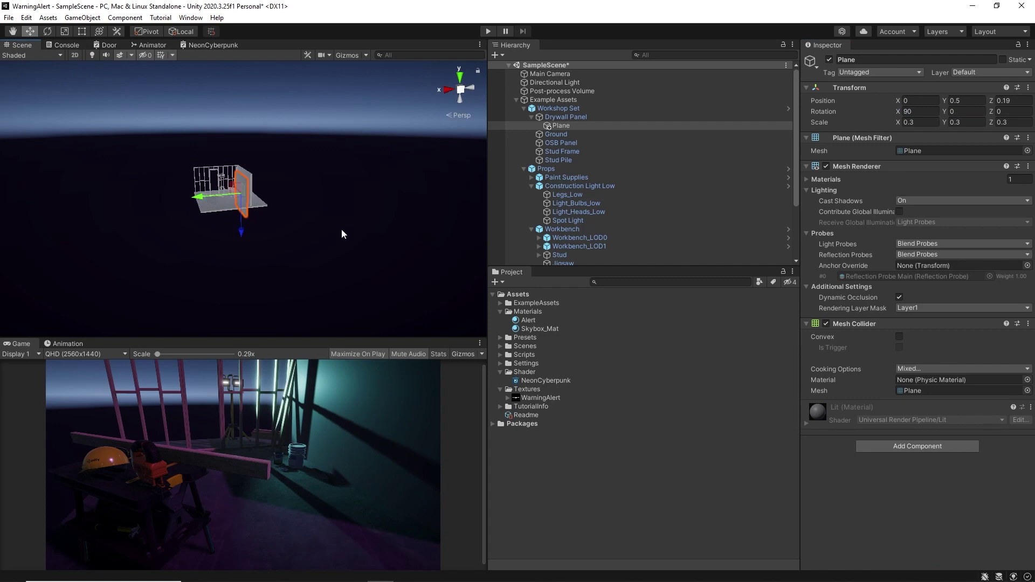
{"action": "left_click", "coordinate": [862, 59]}
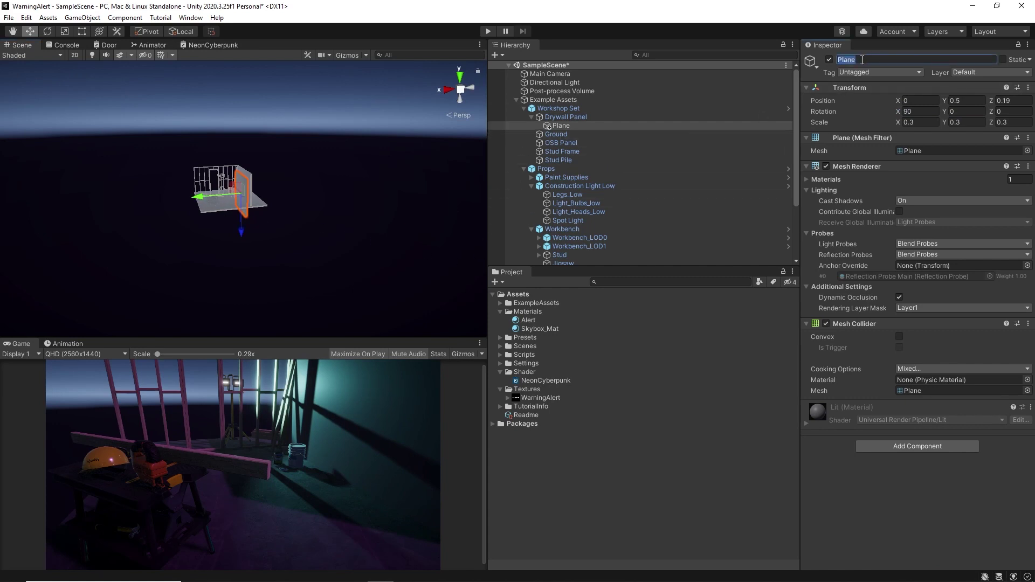
{"action": "type", "text": "Alert"}
{"action": "left_click_drag", "start_coordinate": [526, 320], "coordinate": [561, 126]}
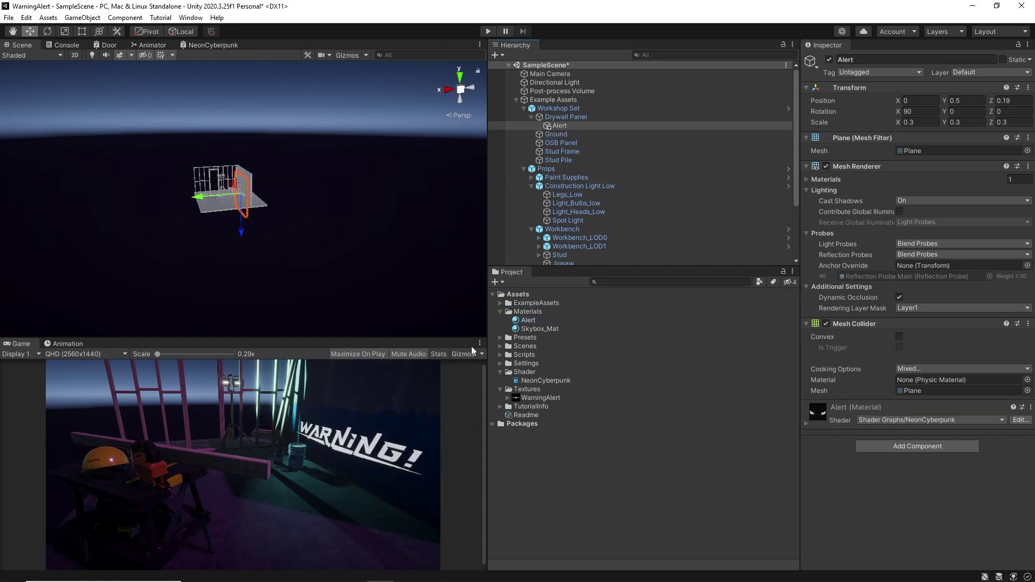
Play the scene to check the WARNING decal, stop, and bring up the NeonCyberpunk tab's options.
{"action": "left_click", "coordinate": [486, 31]}
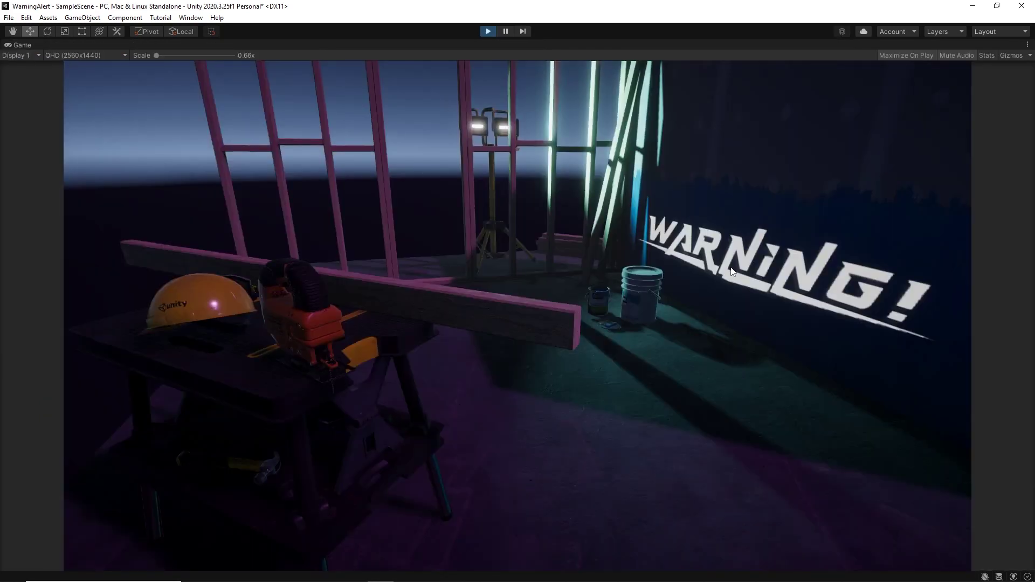
{"action": "left_click", "coordinate": [488, 31]}
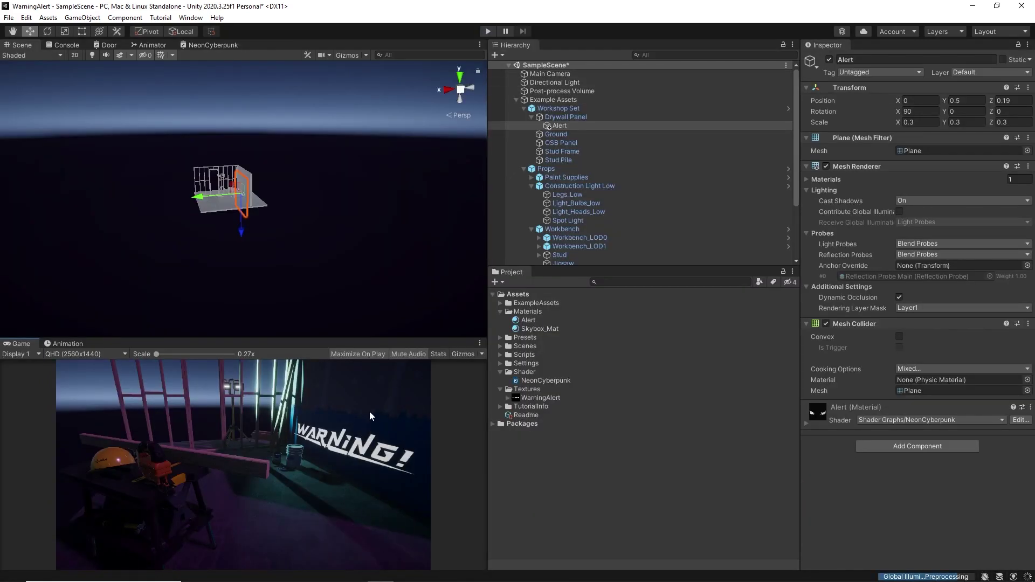
{"action": "scroll", "coordinate": [369, 411], "scroll_direction": "up", "scroll_amount": 1}
{"action": "right_click", "coordinate": [194, 46]}
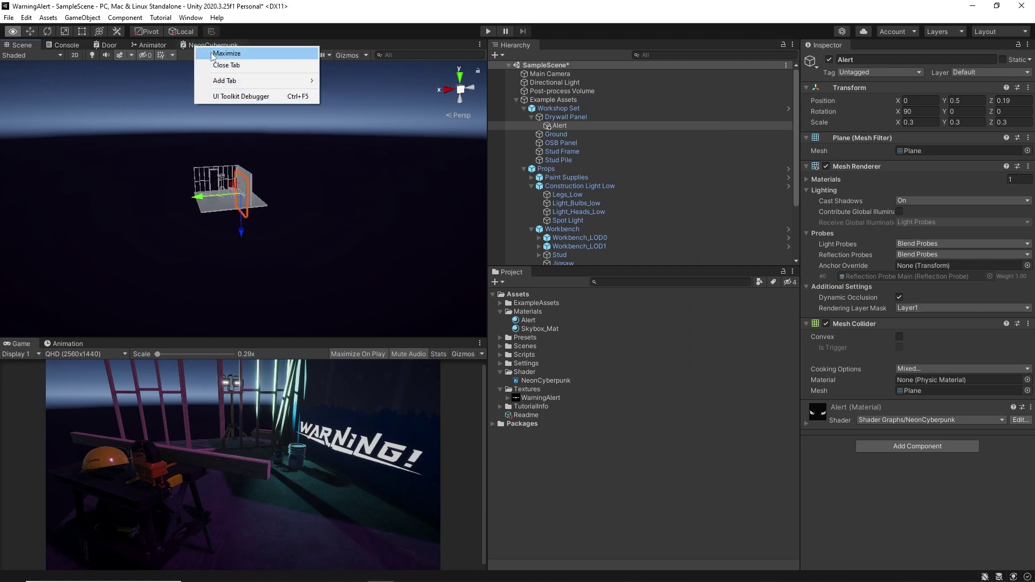
Maximize the NeonCyberpunk shader graph and move the texture-scrolling nodes to the left.
{"action": "left_click", "coordinate": [213, 56]}
{"action": "scroll", "coordinate": [512, 293], "scroll_direction": "up", "scroll_amount": 1}
{"action": "scroll", "coordinate": [566, 280], "scroll_direction": "up", "scroll_amount": 1}
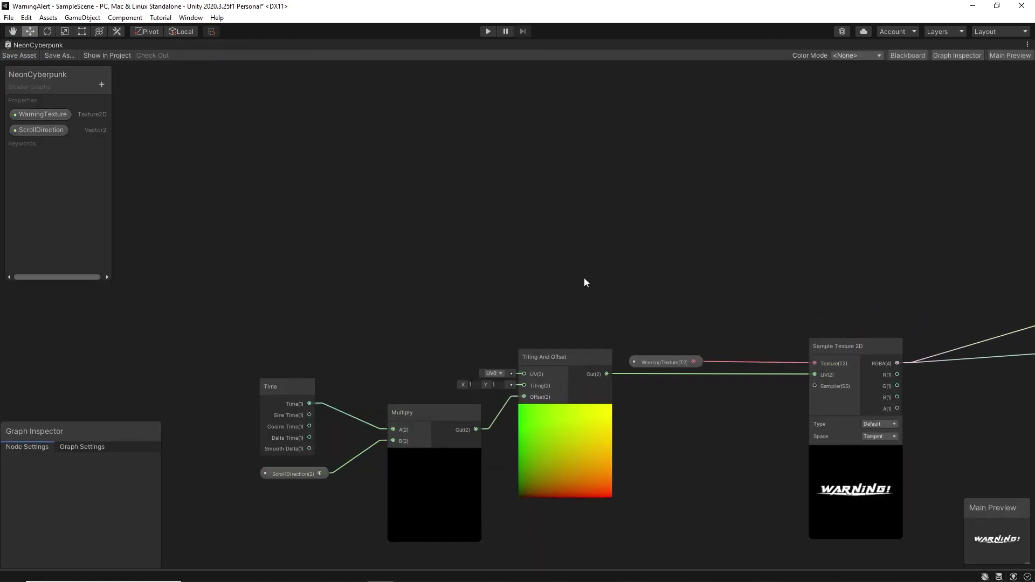
{"action": "scroll", "coordinate": [583, 277], "scroll_direction": "down", "scroll_amount": 1}
{"action": "left_click_drag", "start_coordinate": [263, 314], "coordinate": [817, 466]}
{"action": "left_click_drag", "start_coordinate": [764, 341], "coordinate": [578, 328]}
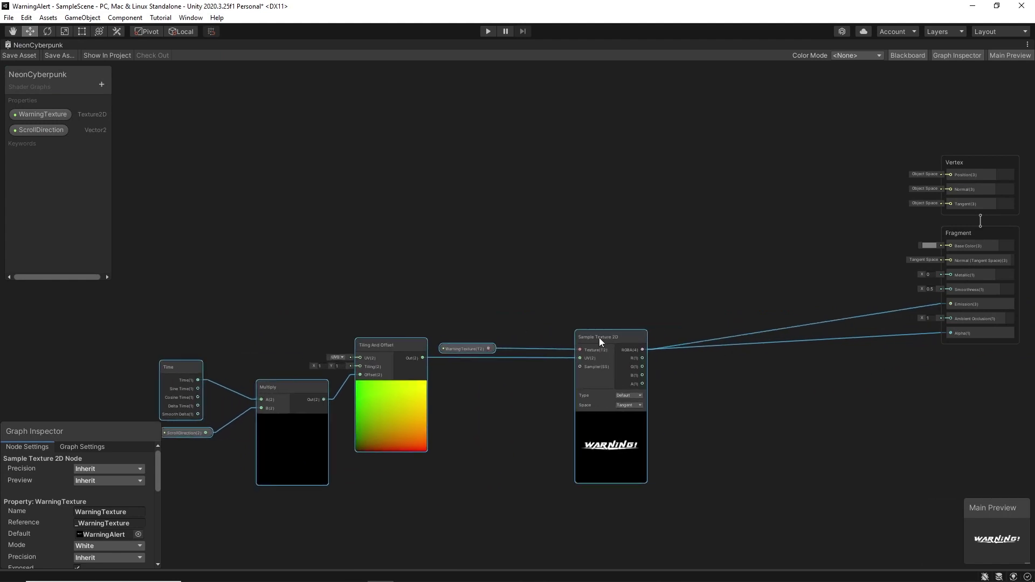
Frame the Sample Texture 2D node and start a new link from its RGBA output.
{"action": "scroll", "coordinate": [836, 287], "scroll_direction": "up", "scroll_amount": 1}
{"action": "scroll", "coordinate": [576, 460], "scroll_direction": "up", "scroll_amount": 1}
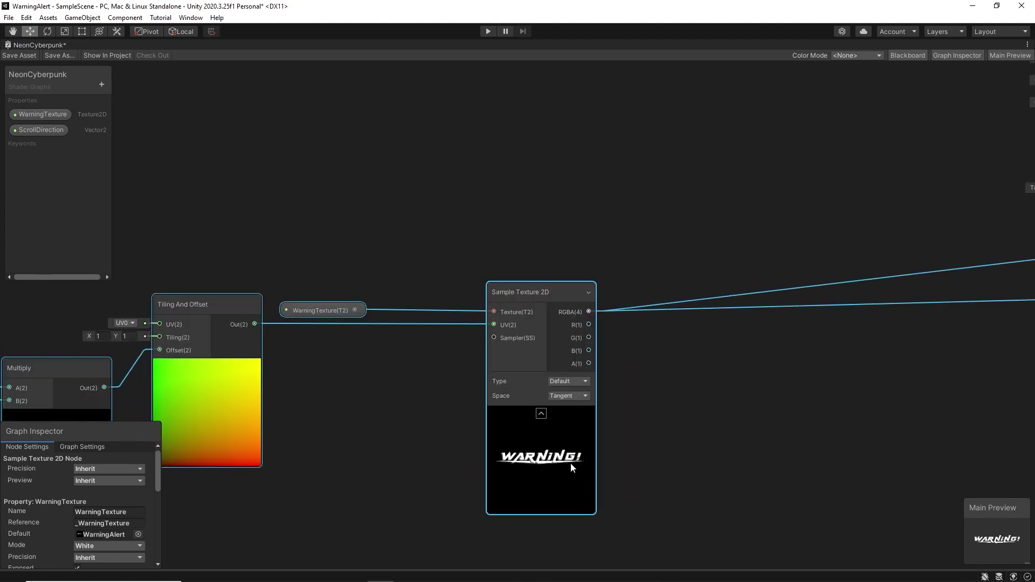
{"action": "scroll", "coordinate": [580, 380], "scroll_direction": "up", "scroll_amount": 1}
{"action": "key", "text": "f"}
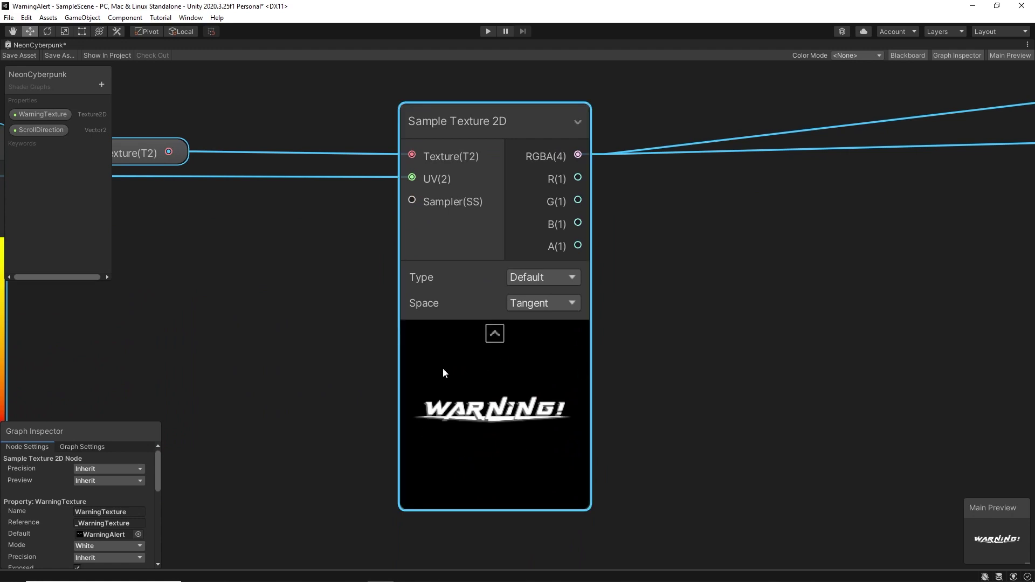
{"action": "scroll", "coordinate": [473, 421], "scroll_direction": "up", "scroll_amount": 3}
{"action": "scroll", "coordinate": [474, 422], "scroll_direction": "up", "scroll_amount": 3}
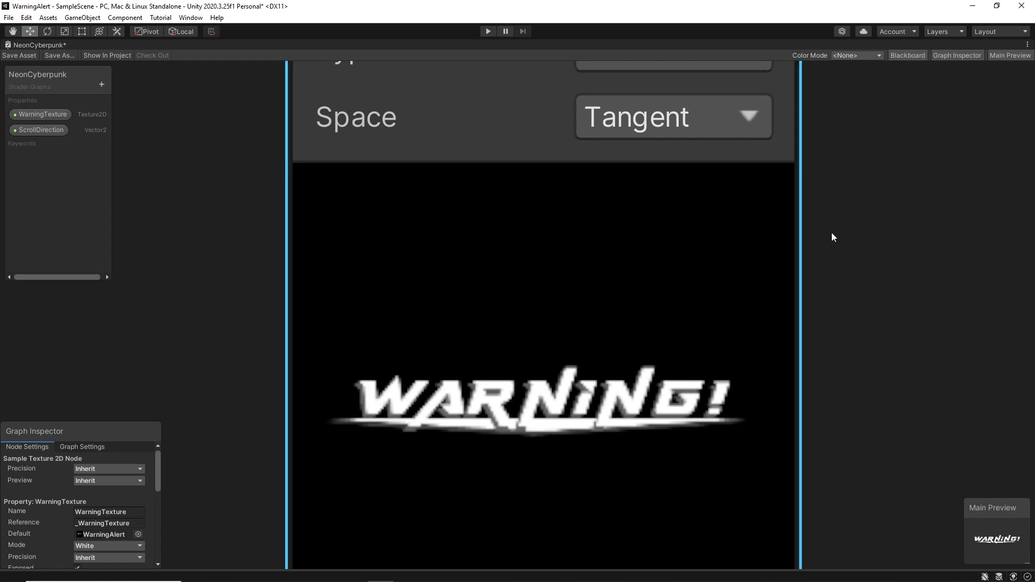
{"action": "scroll", "coordinate": [716, 244], "scroll_direction": "down", "scroll_amount": 3}
{"action": "scroll", "coordinate": [613, 315], "scroll_direction": "down", "scroll_amount": 2}
{"action": "scroll", "coordinate": [580, 416], "scroll_direction": "down", "scroll_amount": 1}
{"action": "scroll", "coordinate": [610, 218], "scroll_direction": "down", "scroll_amount": 2}
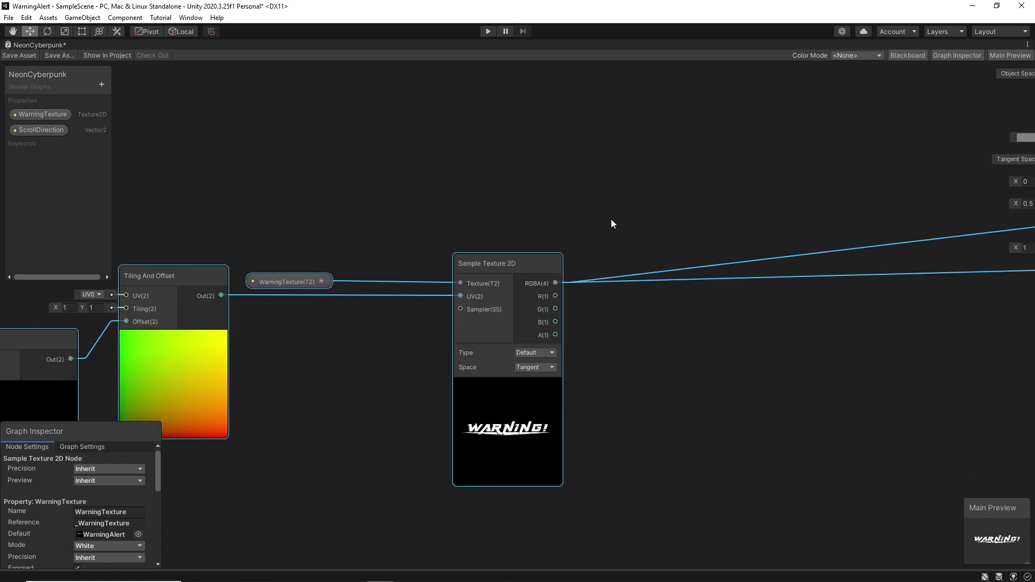
{"action": "middle_click_drag", "start_coordinate": [610, 219], "coordinate": [519, 356]}
{"action": "mouse_move", "coordinate": [461, 421]}
{"action": "left_mouse_down"}
{"action": "mouse_move", "coordinate": [479, 287]}
{"action": "mouse_move", "coordinate": [500, 283]}
{"action": "left_mouse_up"}
Create a Multiply node fed by the texture's RGBA output and move it higher.
{"action": "type", "text": "mul"}
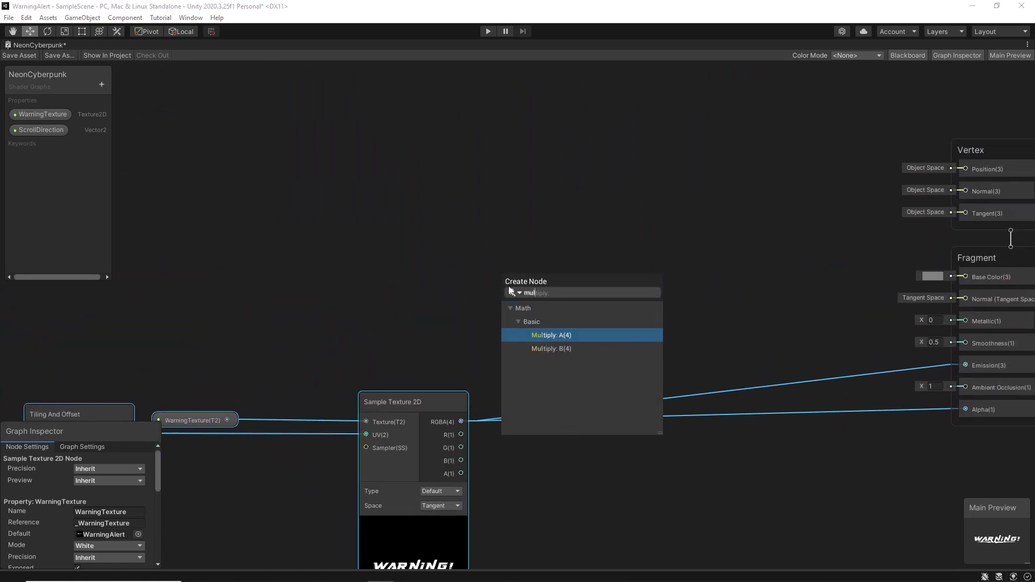
{"action": "left_click", "coordinate": [535, 335]}
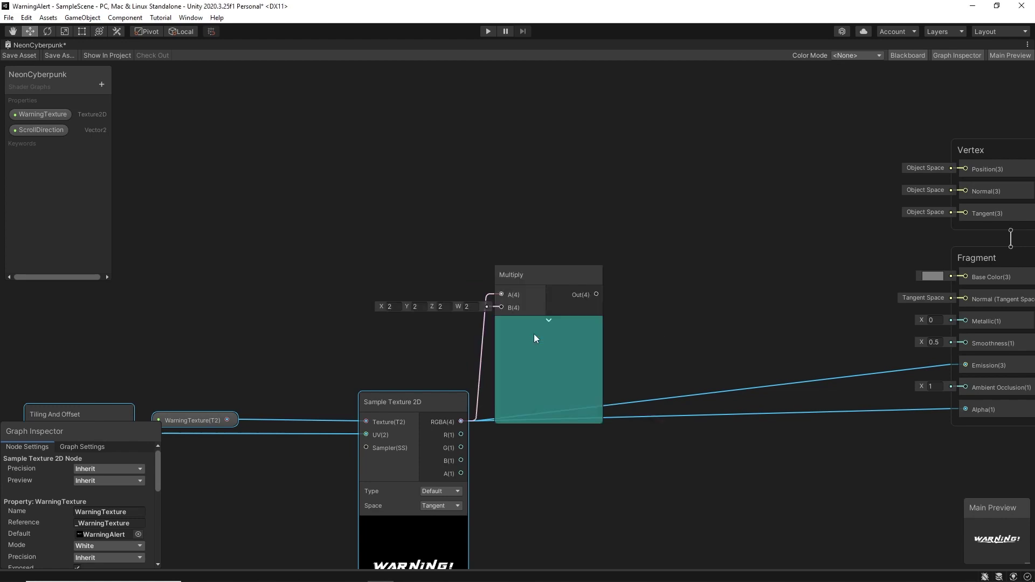
{"action": "left_click_drag", "start_coordinate": [546, 280], "coordinate": [539, 214]}
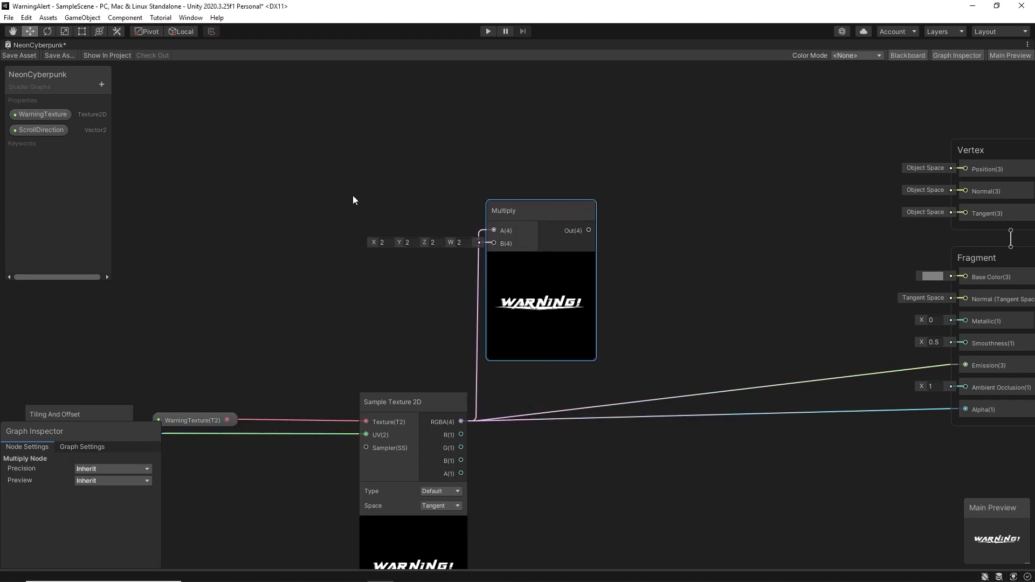
{"action": "middle_click_drag", "start_coordinate": [352, 195], "coordinate": [461, 213]}
Add an EmissionColor Color property with reference _EmissionColor, keeping the Default colour mode.
{"action": "left_click", "coordinate": [102, 85]}
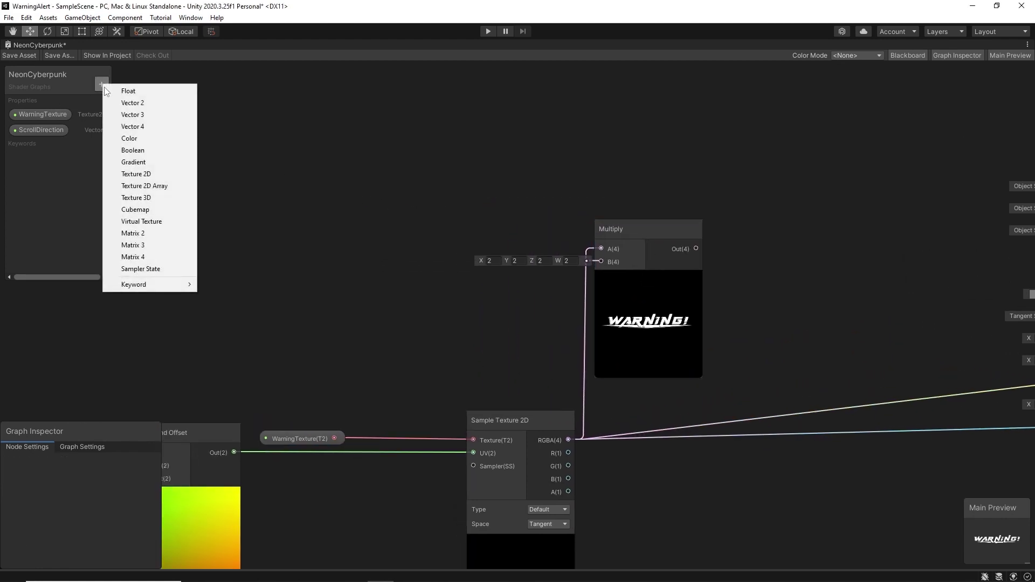
{"action": "left_click", "coordinate": [147, 139]}
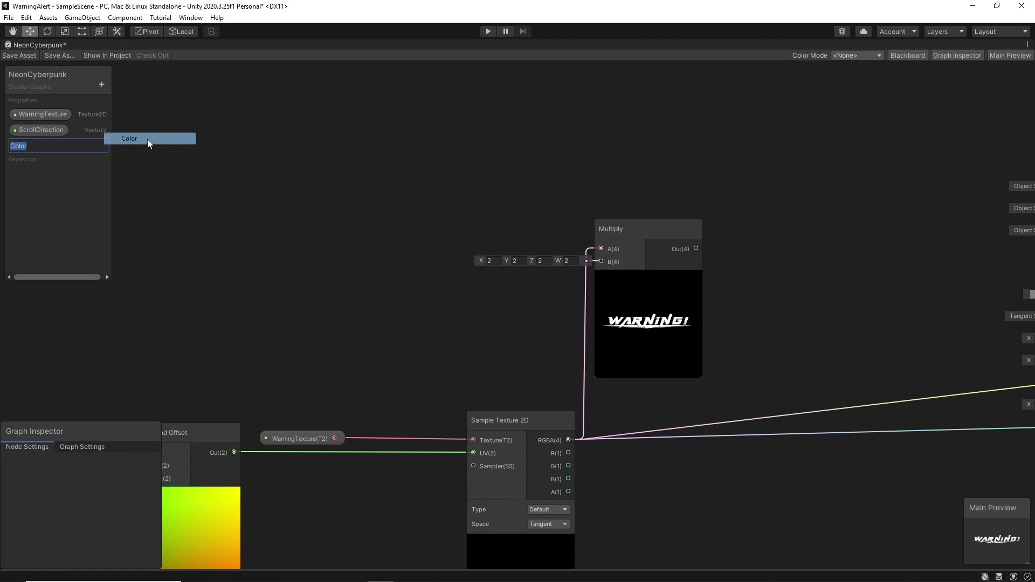
{"action": "type", "text": "Emissi"}
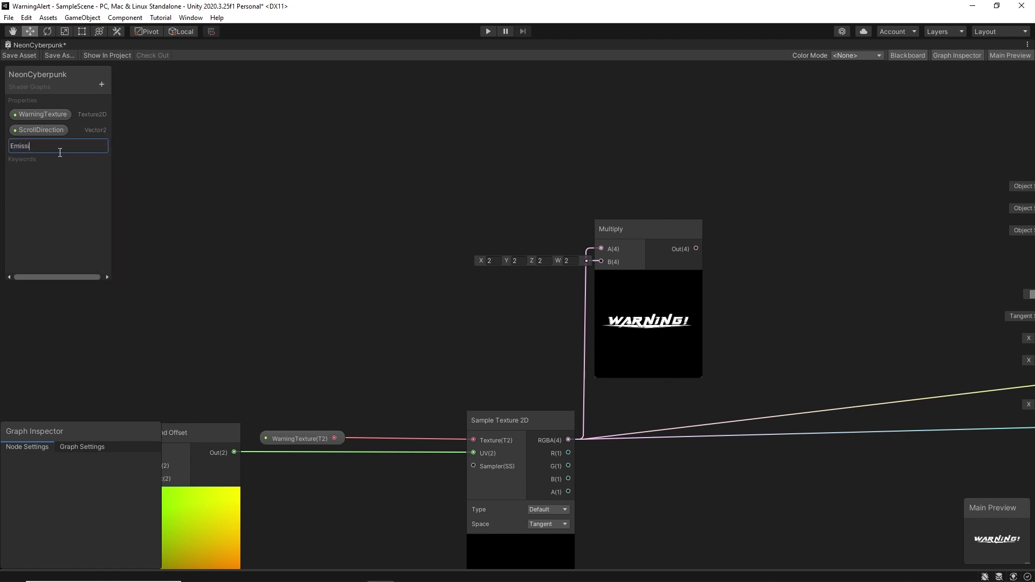
{"action": "type", "text": "onColor"}
{"action": "key", "text": "Return"}
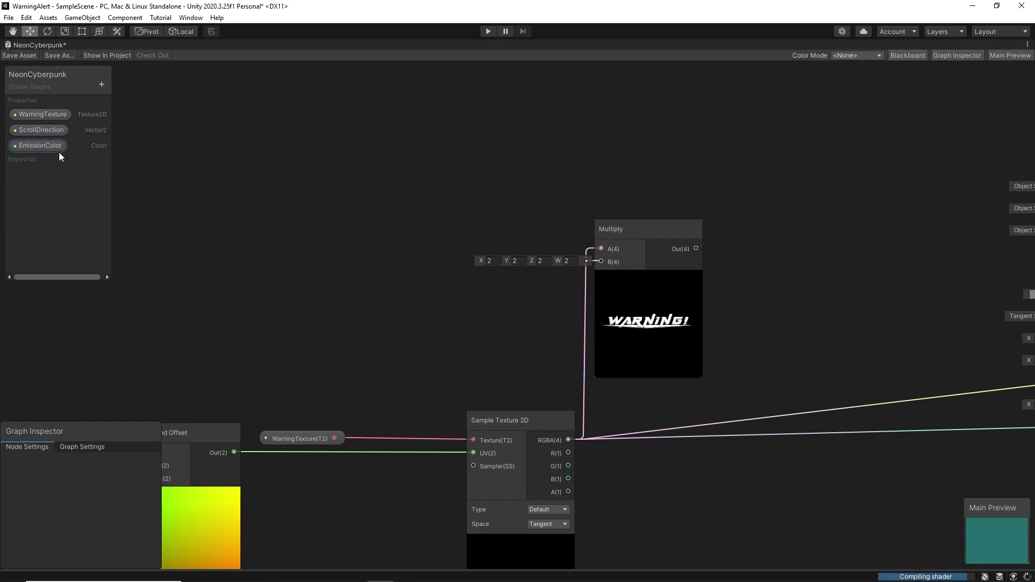
{"action": "left_click", "coordinate": [54, 144]}
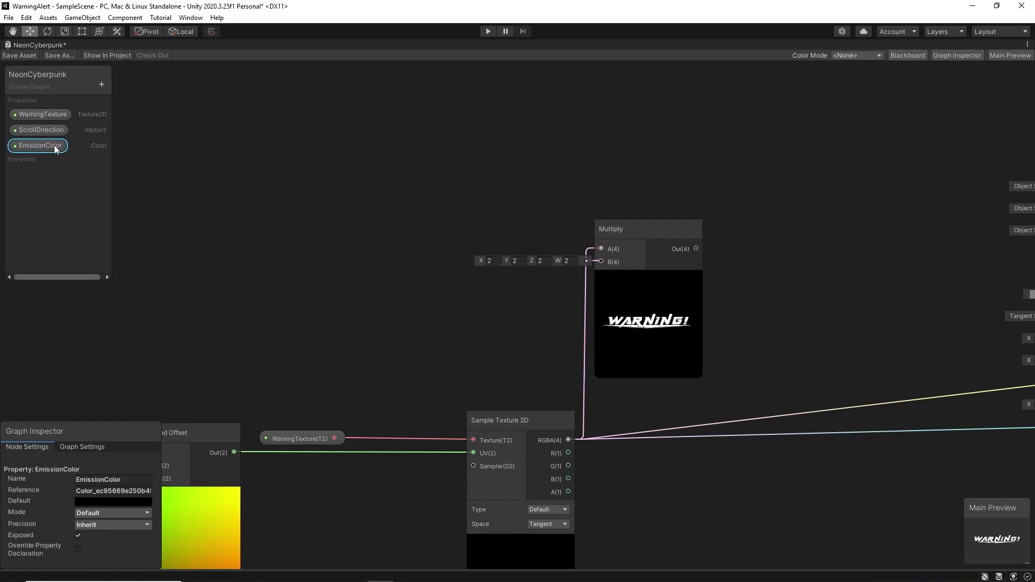
{"action": "left_click", "coordinate": [105, 480]}
{"action": "left_click", "coordinate": [115, 489]}
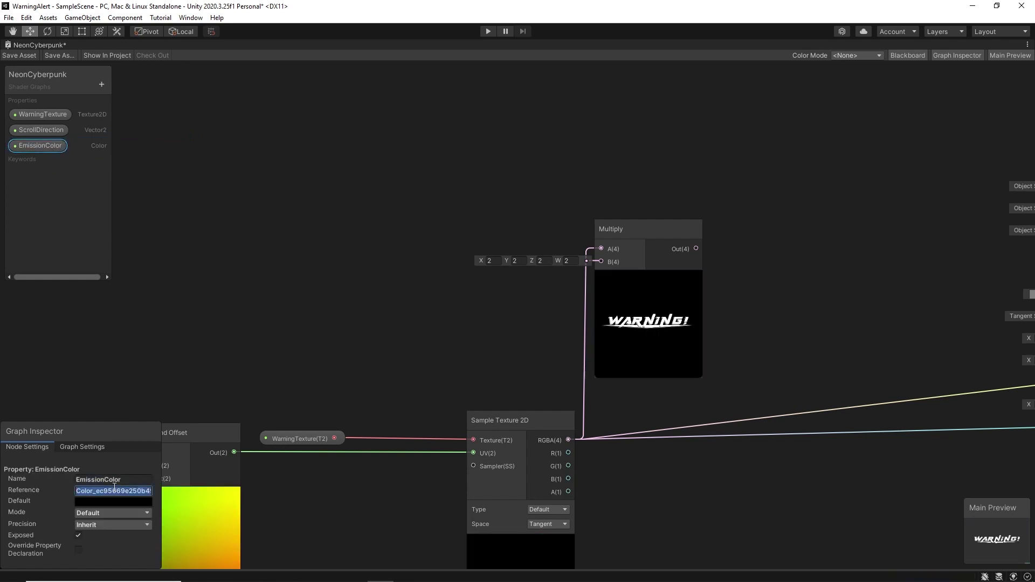
{"action": "type", "text": "_EmissionColor"}
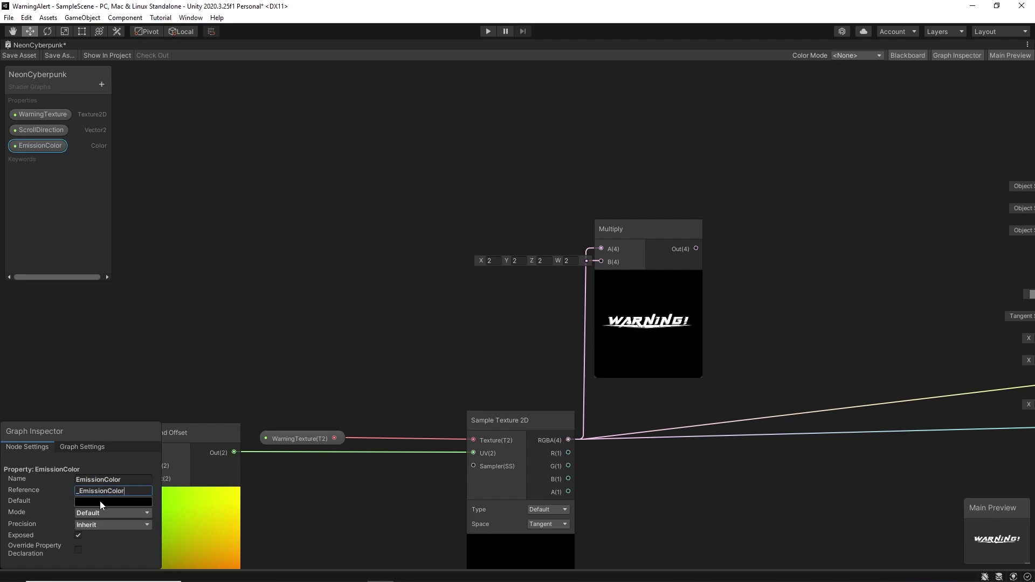
{"action": "left_click", "coordinate": [87, 515]}
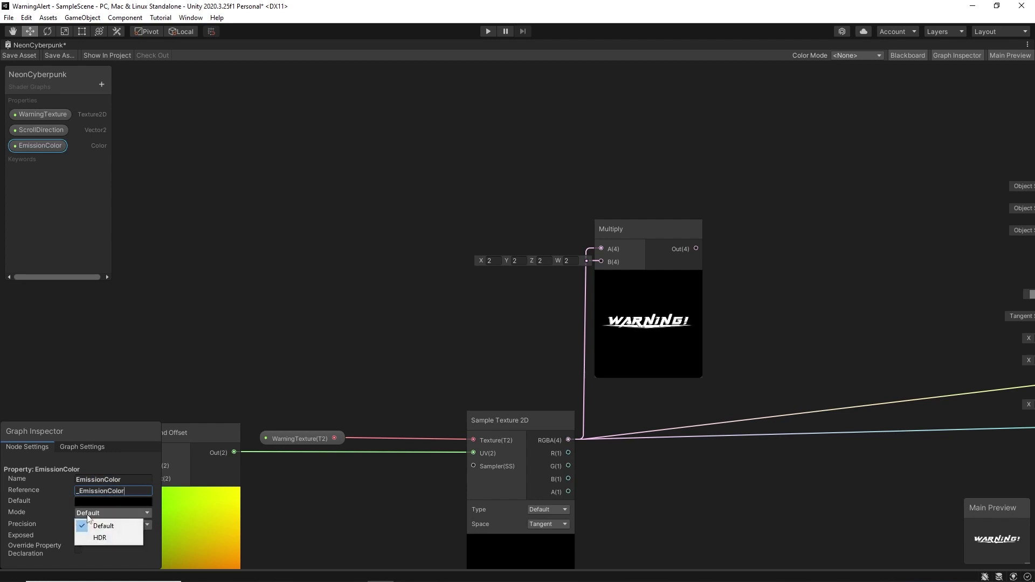
{"action": "left_click", "coordinate": [103, 539]}
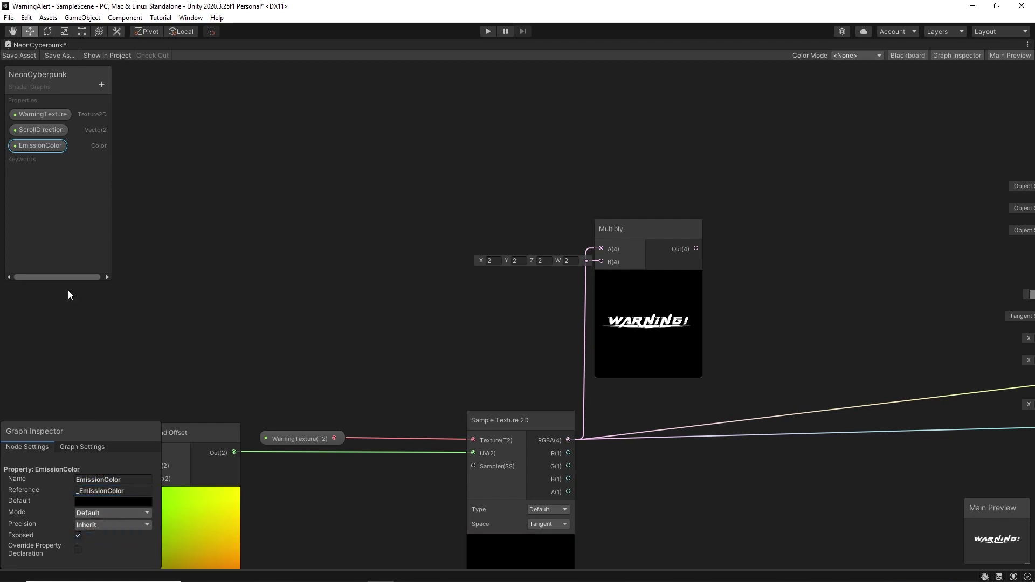
Feed EmissionColor into Multiply B and wire the Multiply output to Fragment Emission.
{"action": "left_click_drag", "start_coordinate": [391, 262], "coordinate": [392, 265]}
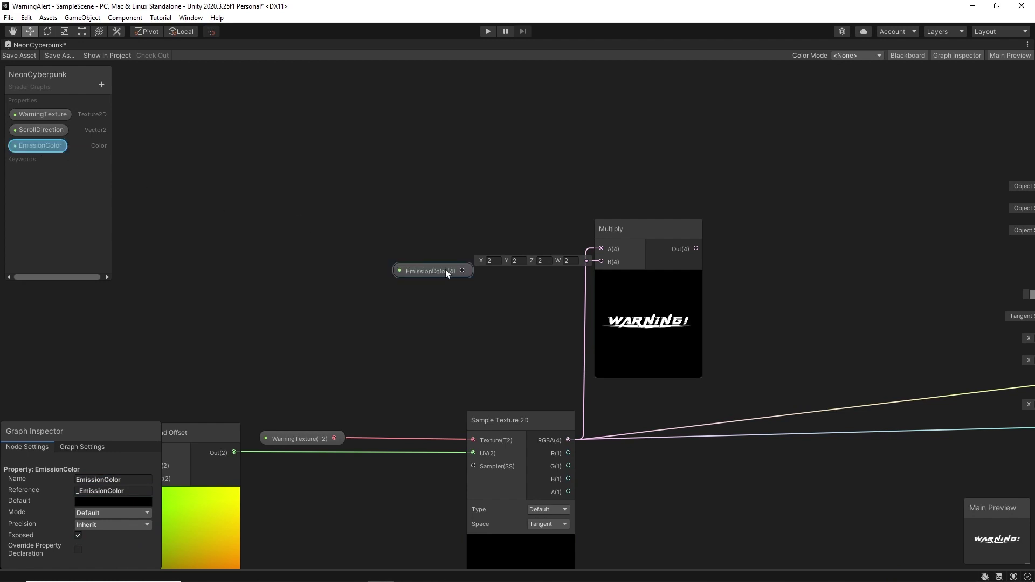
{"action": "left_click_drag", "start_coordinate": [462, 271], "coordinate": [601, 261]}
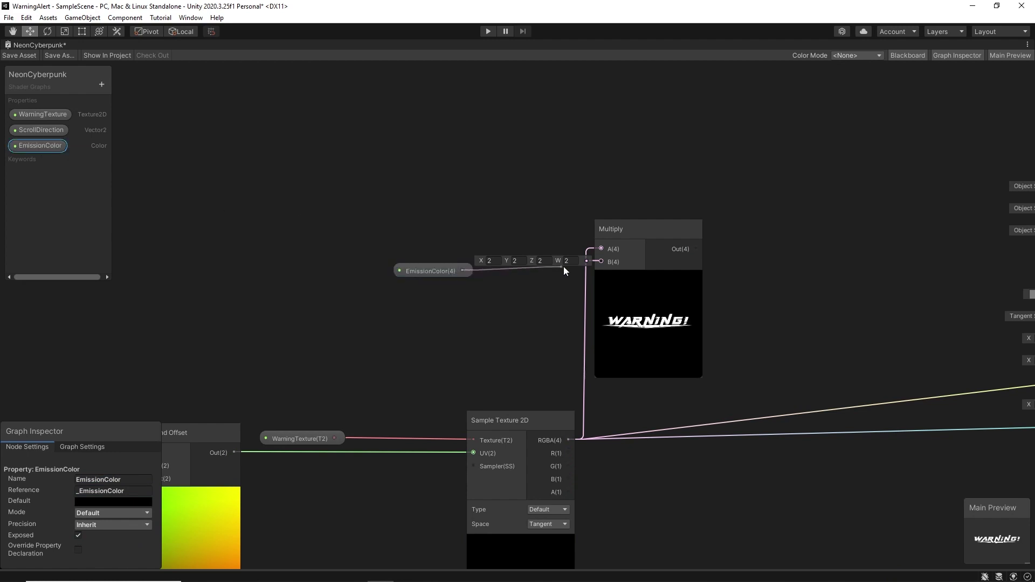
{"action": "left_click", "coordinate": [436, 264]}
{"action": "middle_click_drag", "start_coordinate": [811, 323], "coordinate": [532, 302]}
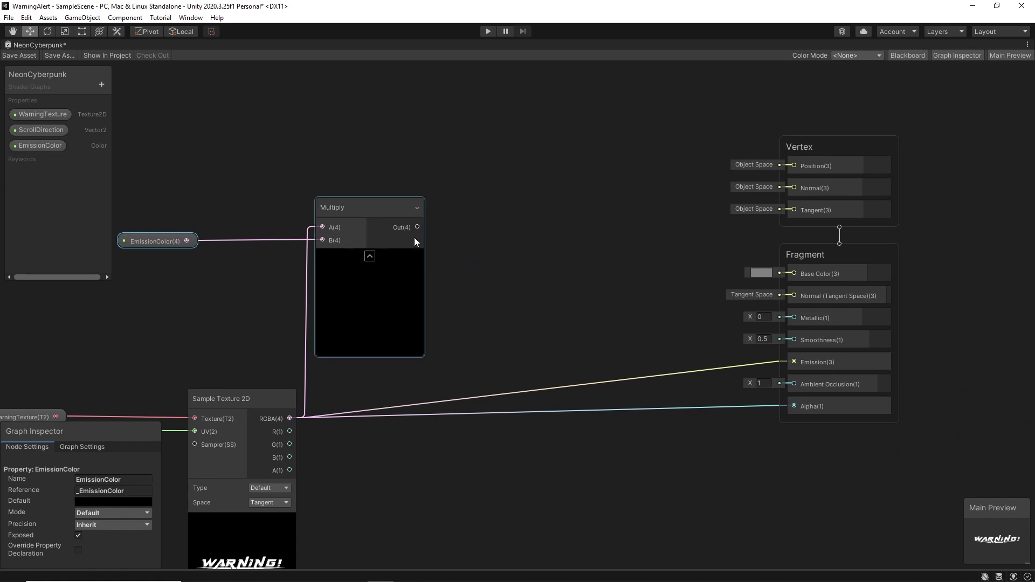
{"action": "left_click_drag", "start_coordinate": [418, 227], "coordinate": [794, 362]}
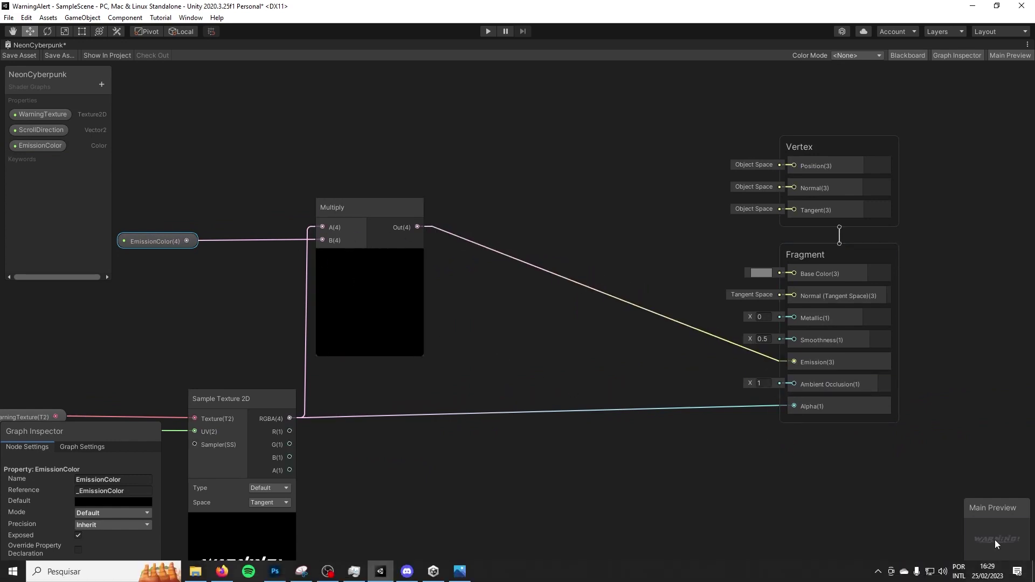
Set EmissionColor's default colour to white (FFFFFF).
{"action": "left_click", "coordinate": [87, 501]}
{"action": "mouse_move", "coordinate": [143, 411]}
{"action": "left_mouse_down"}
{"action": "mouse_move", "coordinate": [159, 383]}
{"action": "mouse_move", "coordinate": [199, 385]}
{"action": "mouse_move", "coordinate": [99, 353]}
{"action": "left_mouse_up"}
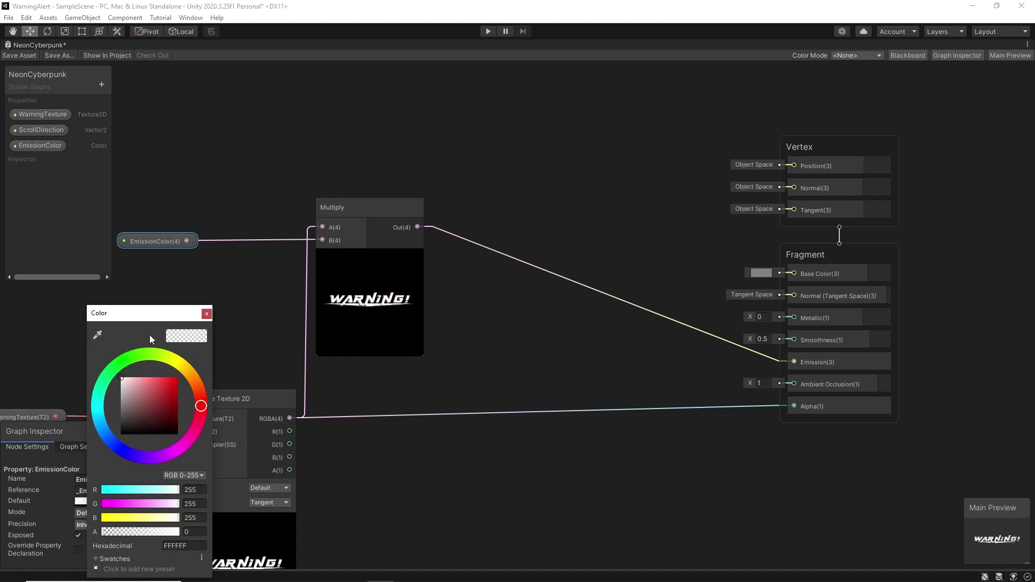
{"action": "left_click", "coordinate": [205, 314]}
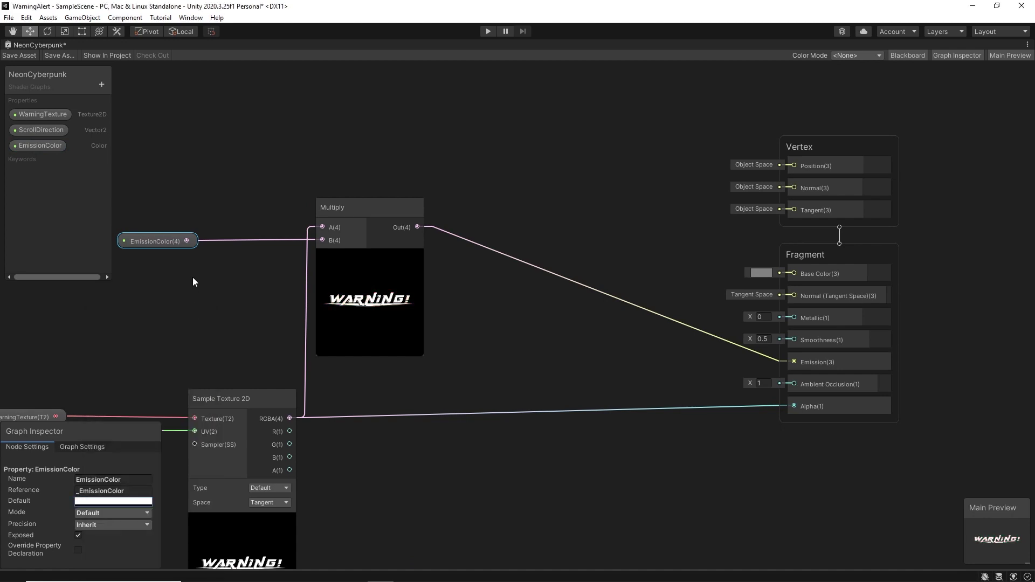
{"action": "middle_click_drag", "start_coordinate": [193, 277], "coordinate": [222, 358]}
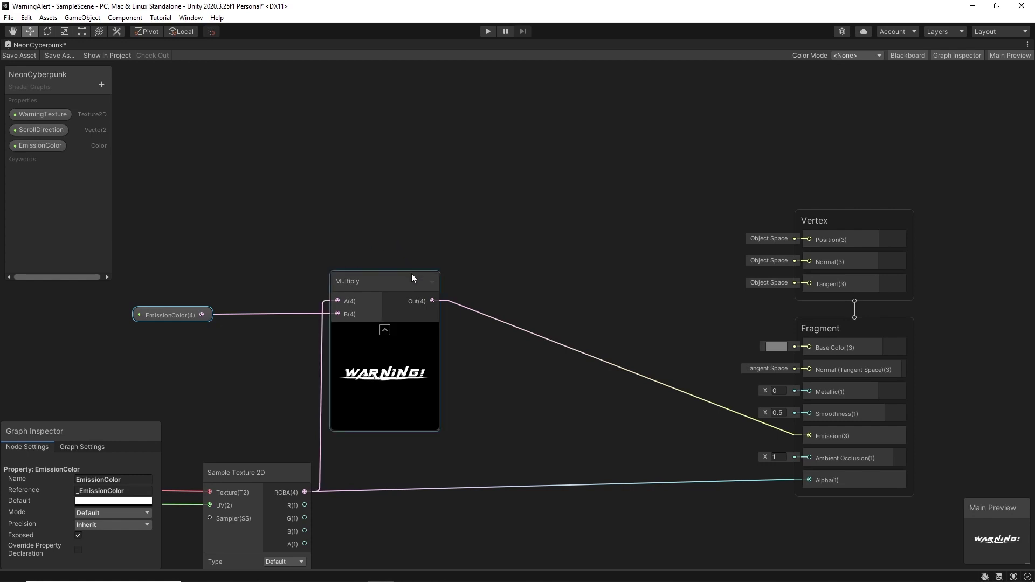
Chain a second Multiply node from the first Multiply's output and place it above.
{"action": "middle_click_drag", "start_coordinate": [476, 267], "coordinate": [489, 292]}
{"action": "left_click_drag", "start_coordinate": [447, 324], "coordinate": [518, 293]}
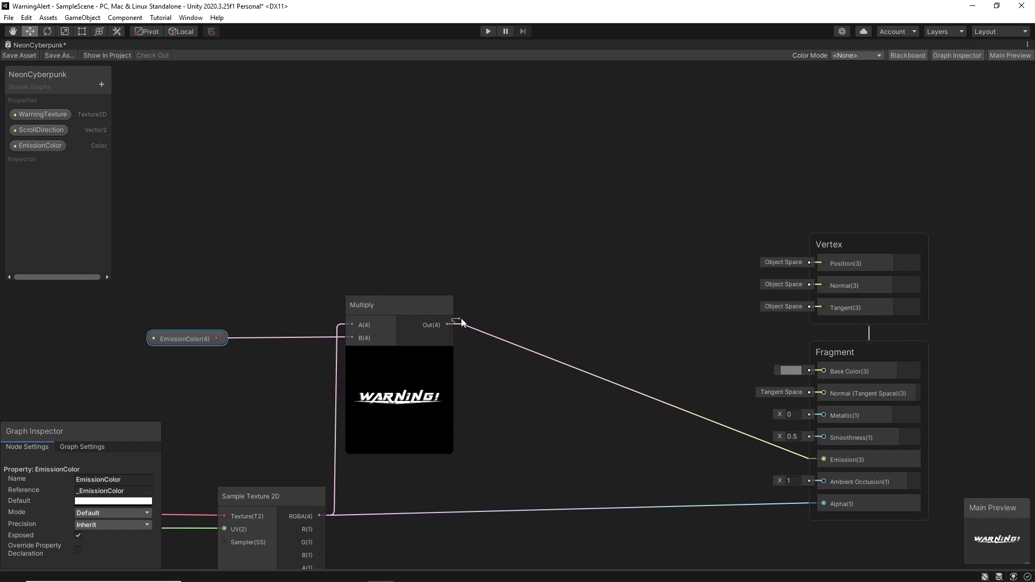
{"action": "type", "text": "mul"}
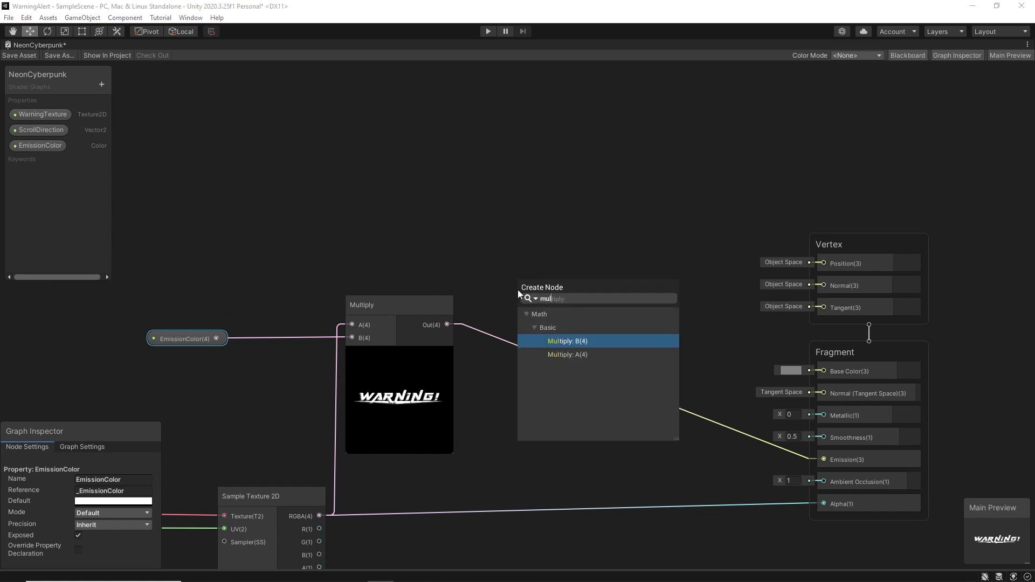
{"action": "left_click", "coordinate": [555, 352]}
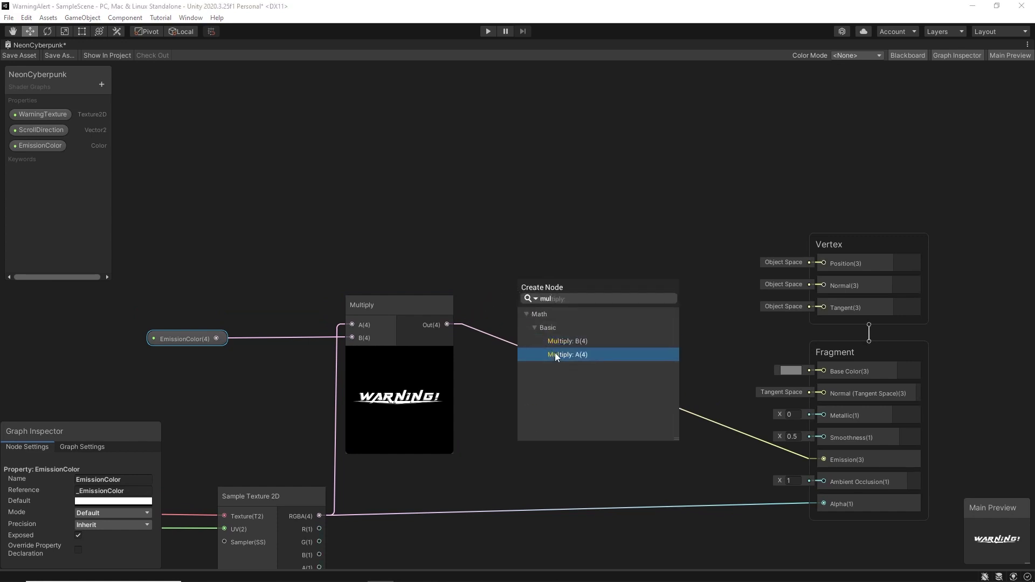
{"action": "left_click", "coordinate": [558, 353]}
{"action": "left_click_drag", "start_coordinate": [552, 280], "coordinate": [514, 161]}
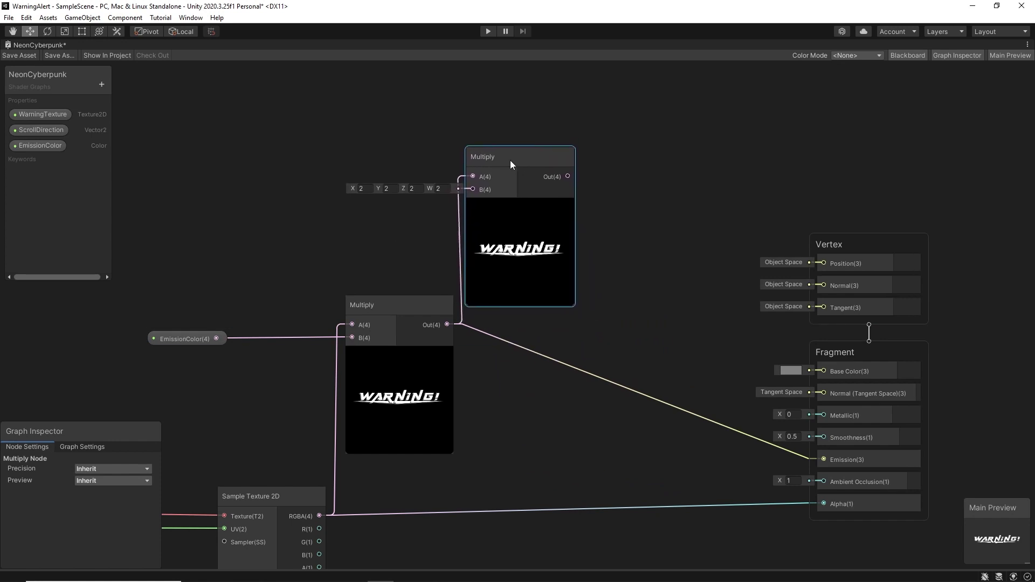
Add a Float property named EmissionPower with reference _EmissionPower.
{"action": "left_click", "coordinate": [101, 84]}
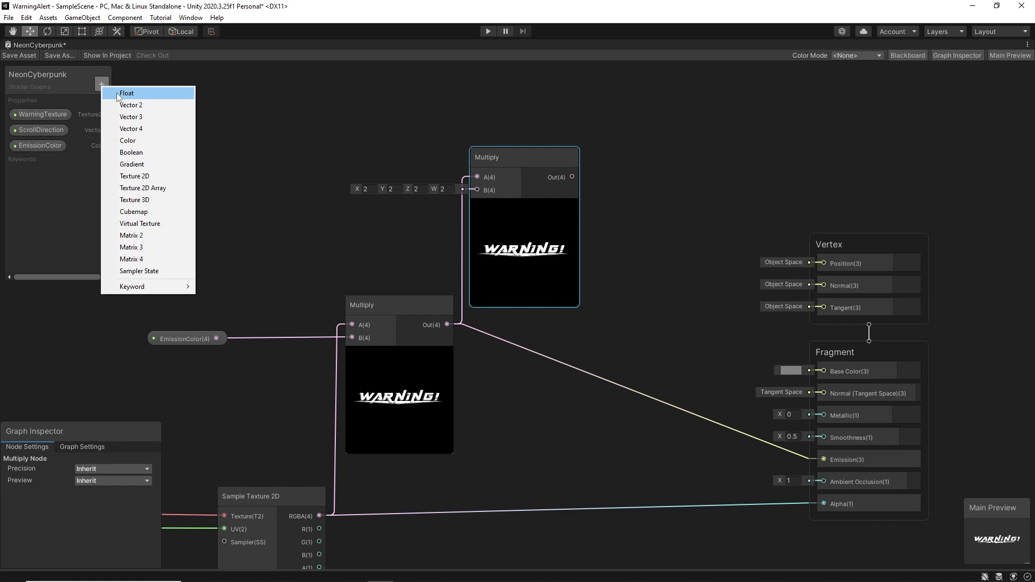
{"action": "left_click", "coordinate": [118, 93]}
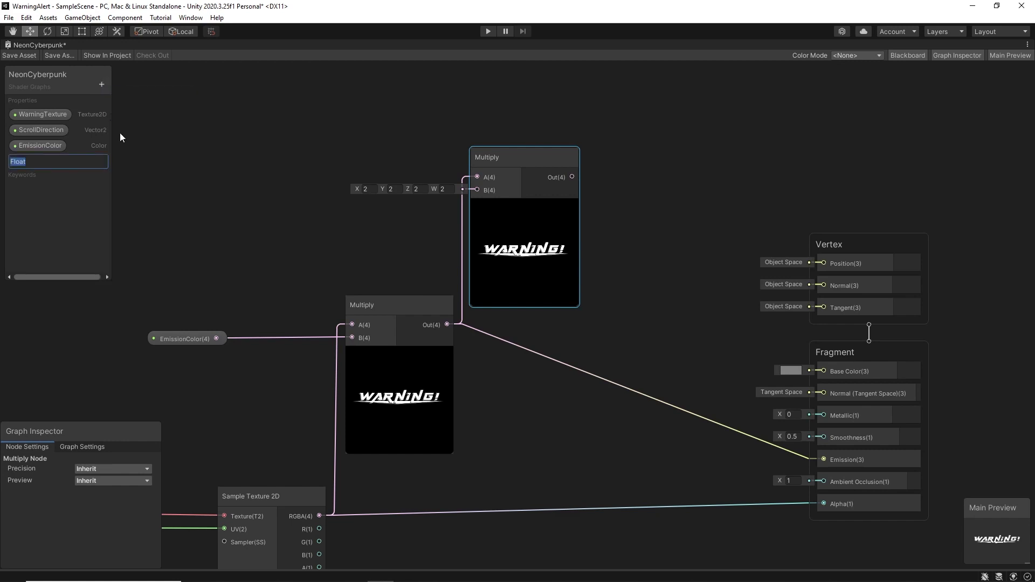
{"action": "type", "text": "Emission"}
{"action": "type", "text": "Power"}
{"action": "key", "text": "Return"}
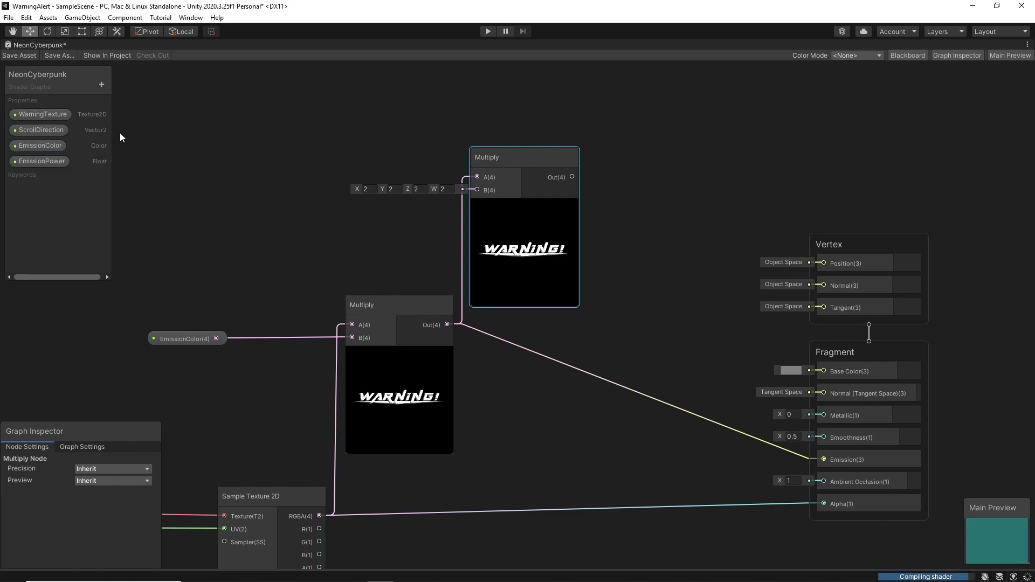
{"action": "left_click", "coordinate": [67, 161]}
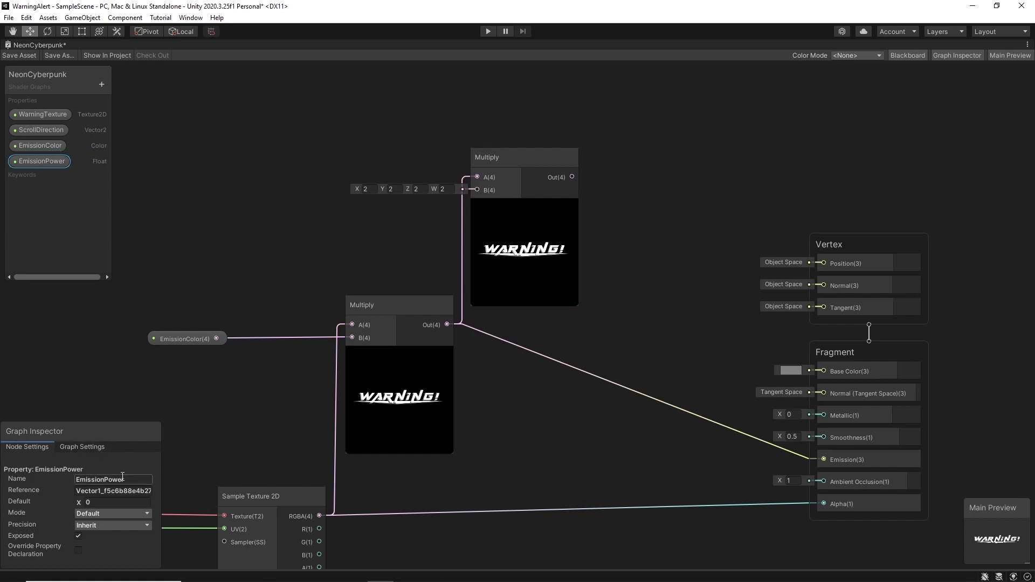
{"action": "left_click", "coordinate": [124, 490]}
{"action": "type", "text": "_"}
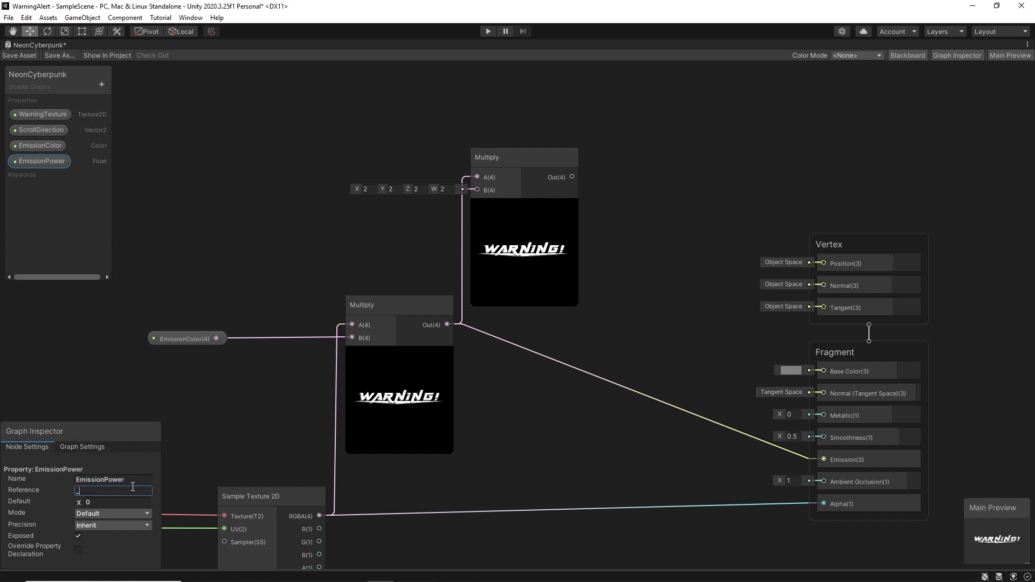
{"action": "type", "text": "EmissionPower"}
{"action": "key", "text": "Return"}
Make EmissionPower a slider with minimum 0 and maximum 5.
{"action": "left_click", "coordinate": [92, 515]}
{"action": "left_click", "coordinate": [96, 538]}
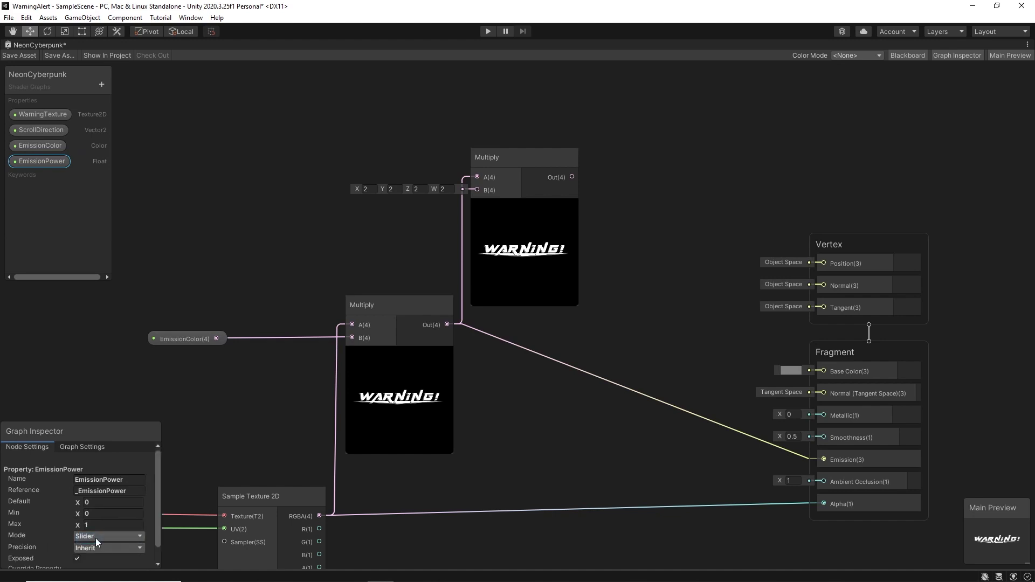
{"action": "left_click", "coordinate": [105, 513]}
{"action": "left_click", "coordinate": [94, 524]}
{"action": "double_click", "coordinate": [94, 524]}
{"action": "type", "text": "5"}
{"action": "double_click", "coordinate": [97, 513]}
{"action": "double_click", "coordinate": [100, 502]}
{"action": "type", "text": "1"}
Place EmissionPower, connect the second Multiply's output to Emission, and save the NeonCyberpunk graph.
{"action": "mouse_move", "coordinate": [45, 162]}
{"action": "left_mouse_down"}
{"action": "mouse_move", "coordinate": [289, 187]}
{"action": "mouse_move", "coordinate": [477, 189]}
{"action": "left_mouse_up"}
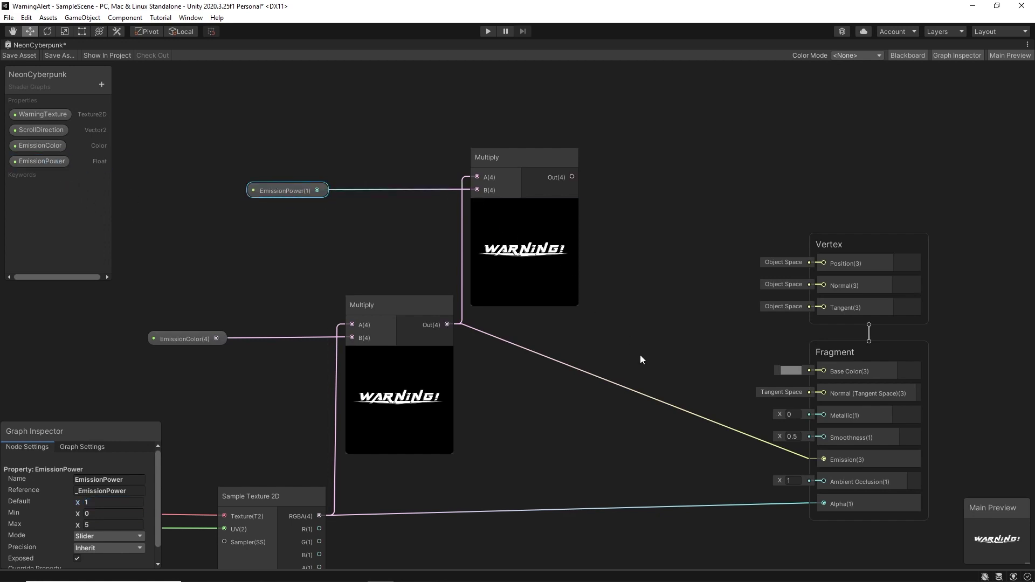
{"action": "left_click_drag", "start_coordinate": [572, 177], "coordinate": [825, 462]}
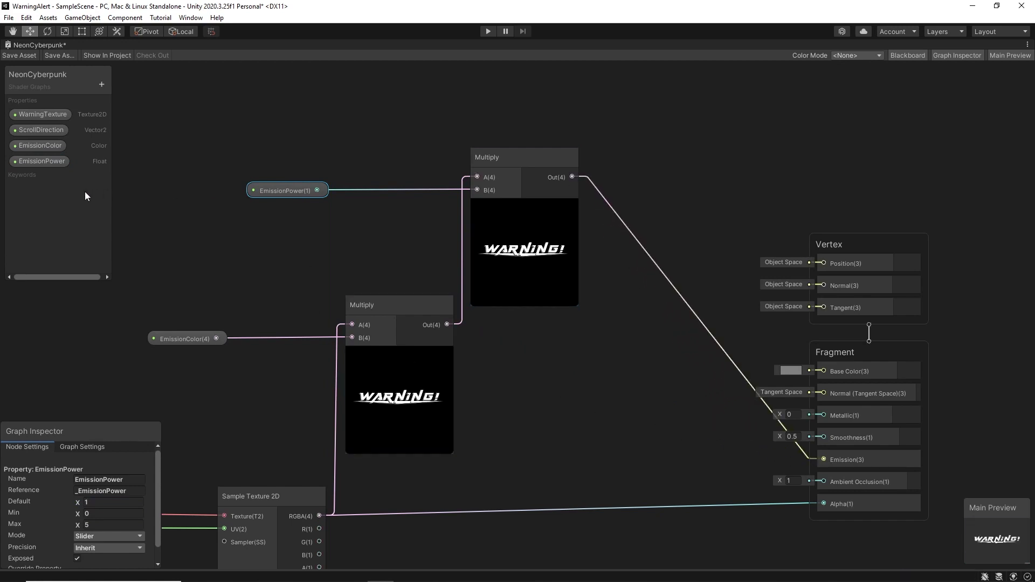
{"action": "left_click", "coordinate": [42, 163]}
{"action": "mouse_move", "coordinate": [79, 502]}
{"action": "left_mouse_down"}
{"action": "mouse_move", "coordinate": [255, 507]}
{"action": "mouse_move", "coordinate": [30, 499]}
{"action": "left_mouse_up"}
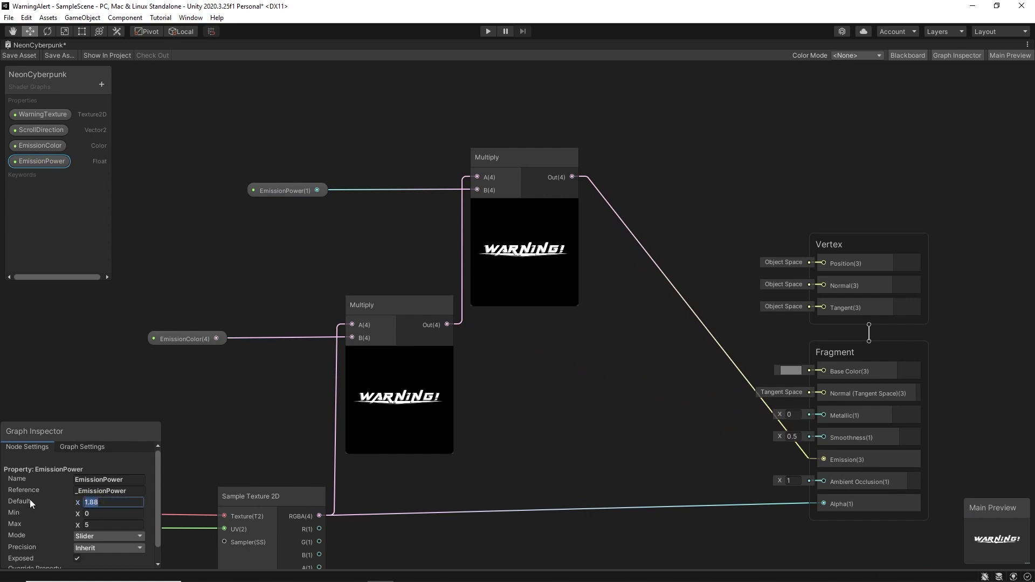
{"action": "left_click", "coordinate": [237, 265]}
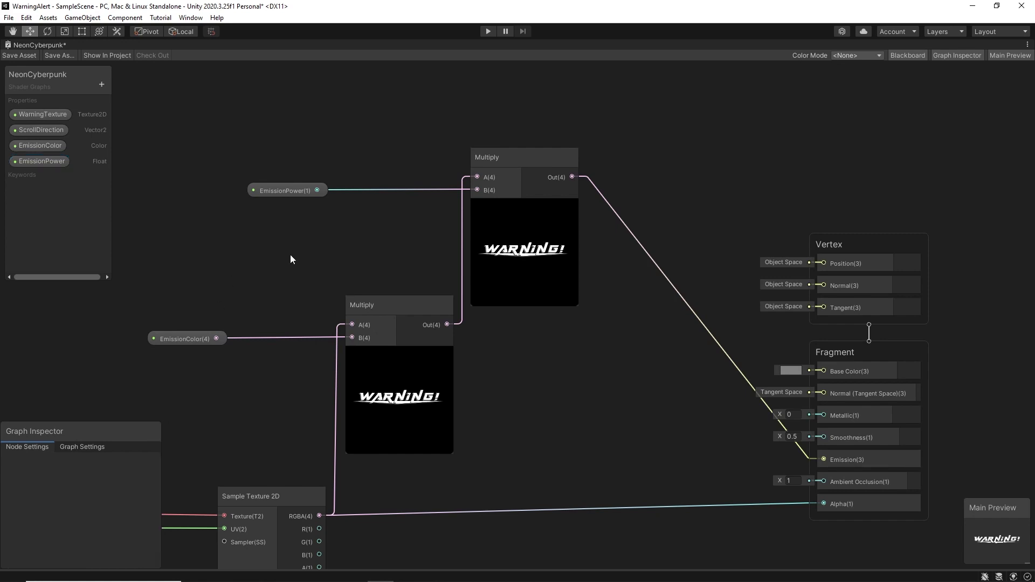
{"action": "left_click", "coordinate": [18, 55]}
Group the Time, Multiply, Tiling And Offset, ScrollDirection, WarningTexture and Sample Texture 2D nodes as 'TillingTexture'.
{"action": "scroll", "coordinate": [431, 406], "scroll_direction": "down", "scroll_amount": 3}
{"action": "middle_click_drag", "start_coordinate": [432, 405], "coordinate": [697, 203]}
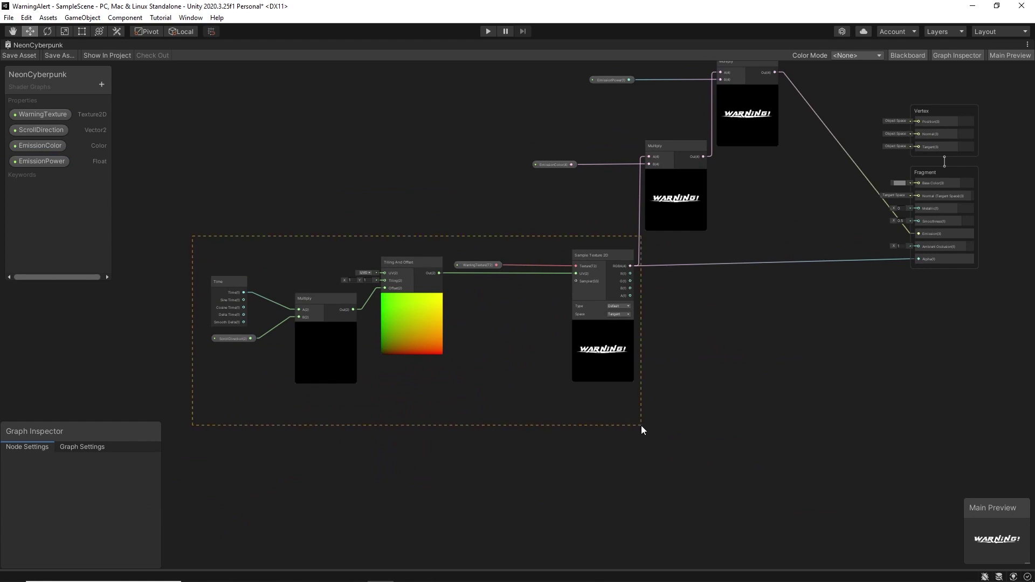
{"action": "left_click_drag", "start_coordinate": [641, 426], "coordinate": [597, 398]}
{"action": "left_click", "coordinate": [266, 254]}
{"action": "left_click_drag", "start_coordinate": [263, 320], "coordinate": [304, 368]}
{"action": "left_click_drag", "start_coordinate": [432, 387], "coordinate": [610, 403]}
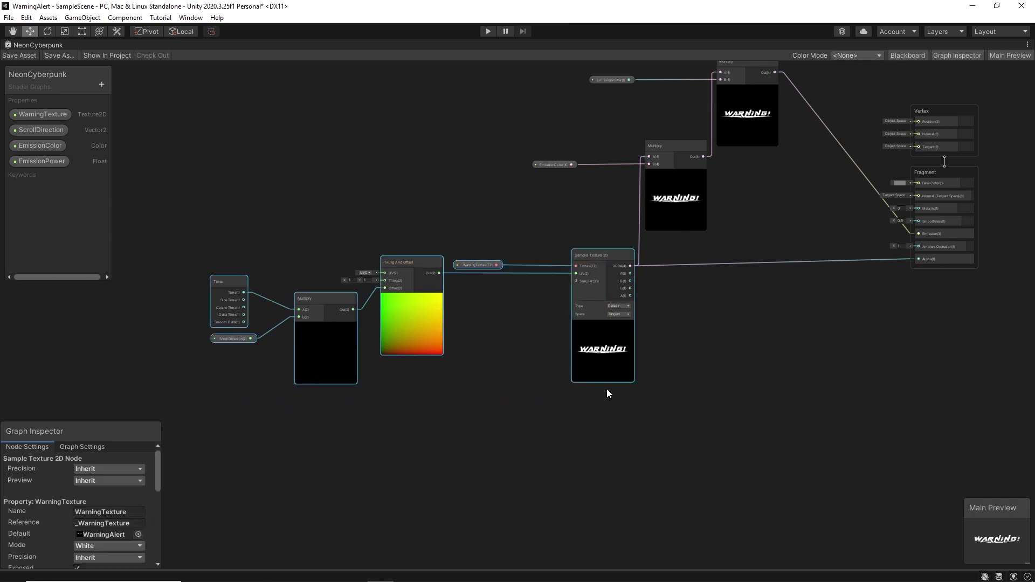
{"action": "right_click", "coordinate": [584, 262]}
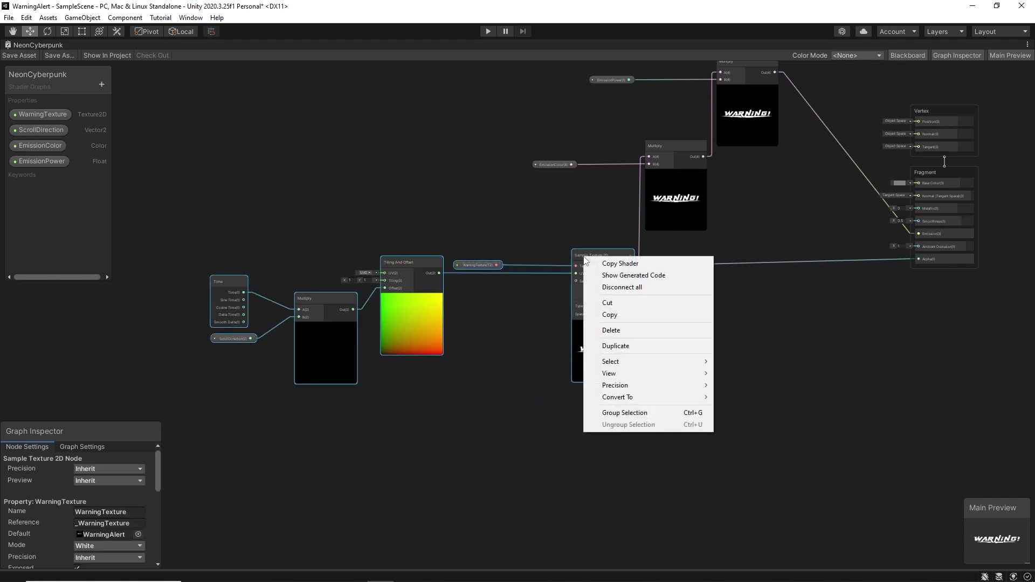
{"action": "left_click", "coordinate": [612, 418]}
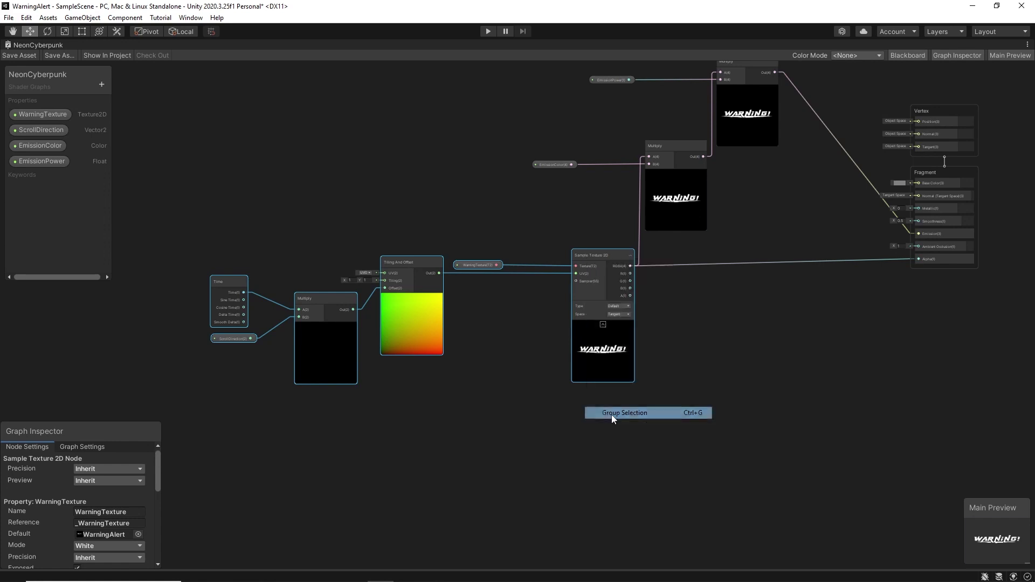
{"action": "scroll", "coordinate": [208, 232], "scroll_direction": "up", "scroll_amount": 5}
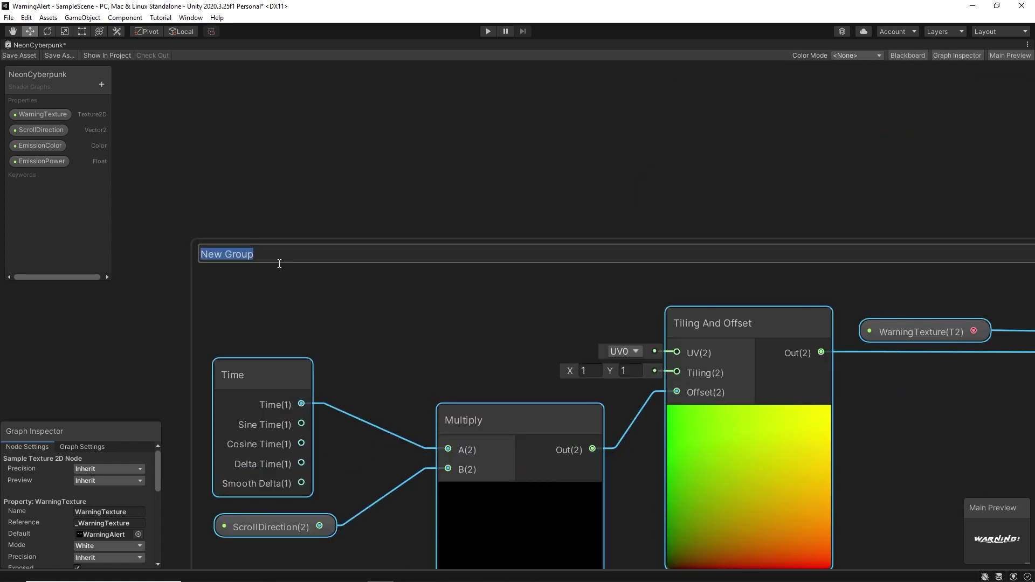
{"action": "type", "text": "Tillin"}
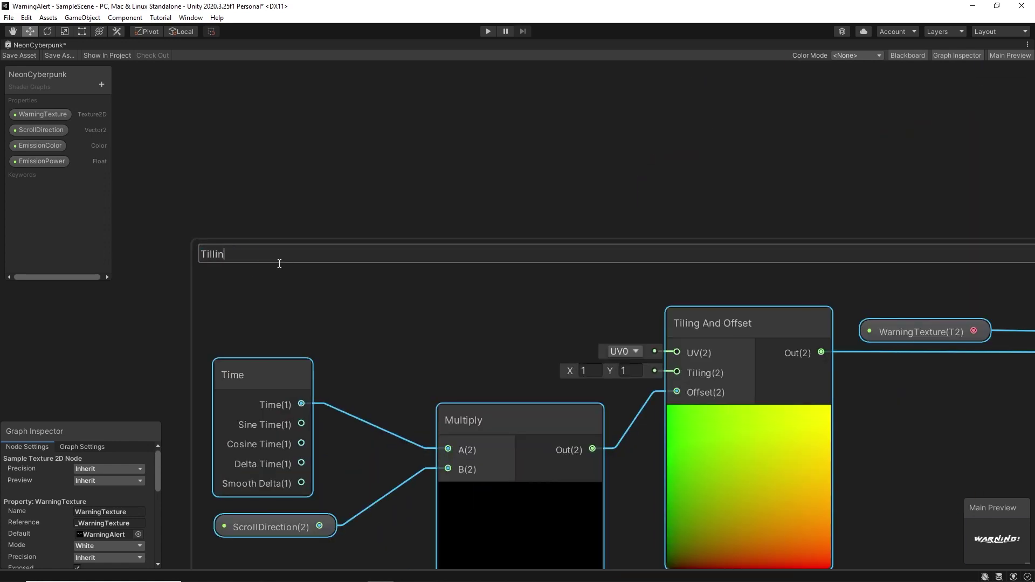
{"action": "type", "text": "gTexture"}
{"action": "key", "text": "Return"}
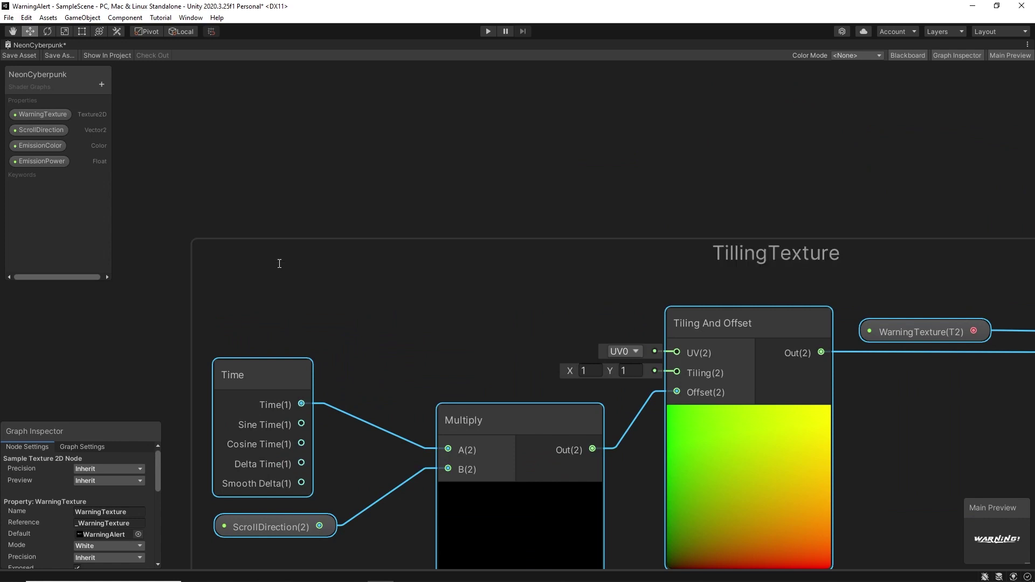
Nudge the TillingTexture group down and frame the whole graph with the master nodes.
{"action": "scroll", "coordinate": [548, 232], "scroll_direction": "down", "scroll_amount": 5}
{"action": "left_click_drag", "start_coordinate": [660, 247], "coordinate": [661, 274]}
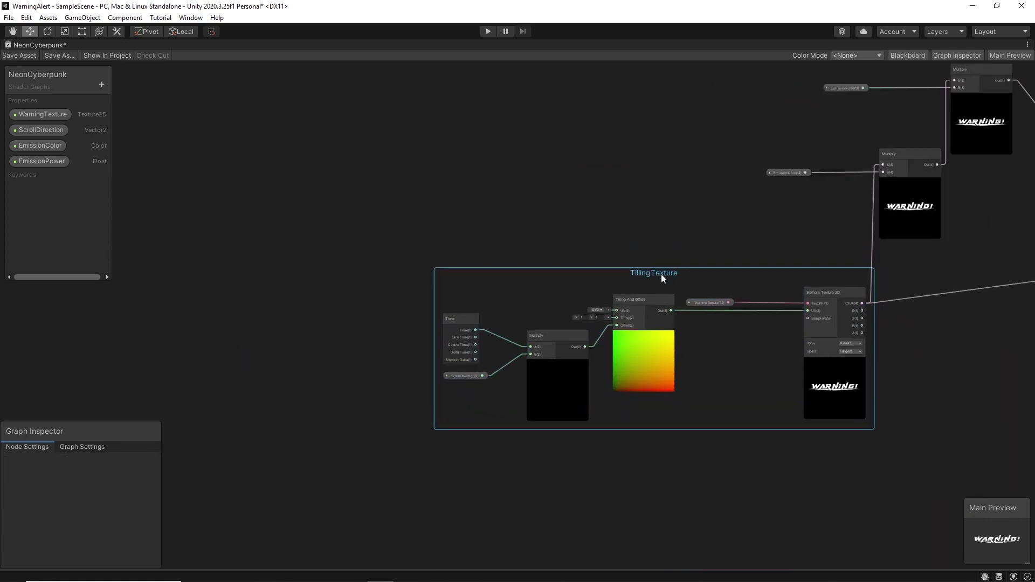
{"action": "scroll", "coordinate": [657, 230], "scroll_direction": "down", "scroll_amount": 2}
{"action": "middle_click_drag", "start_coordinate": [677, 142], "coordinate": [477, 210]}
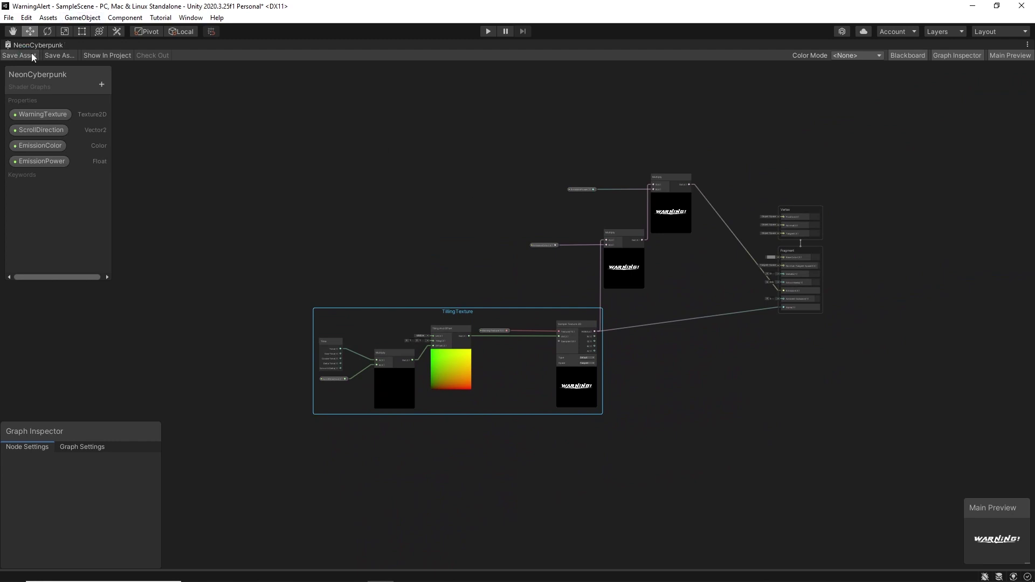
{"action": "right_click", "coordinate": [47, 44]}
Restore the full editor layout, enter Play mode and select the Alert material.
{"action": "left_click", "coordinate": [75, 51]}
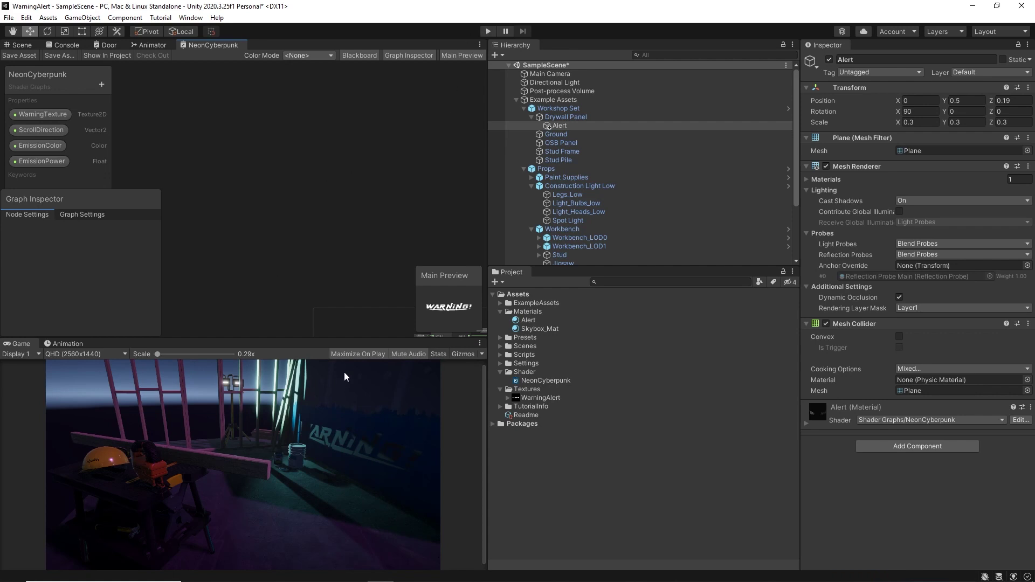
{"action": "left_click", "coordinate": [487, 32]}
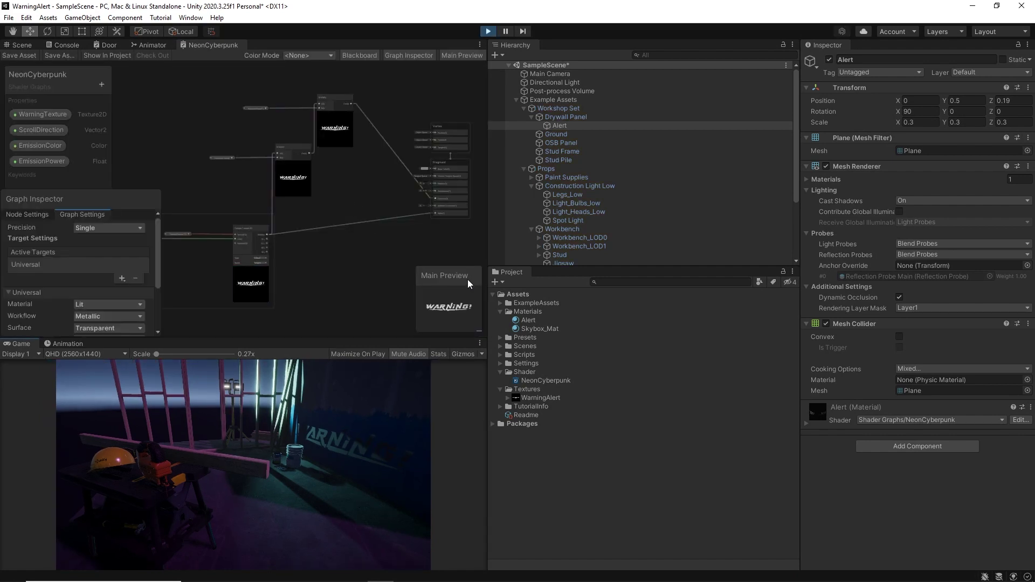
{"action": "left_click", "coordinate": [537, 329]}
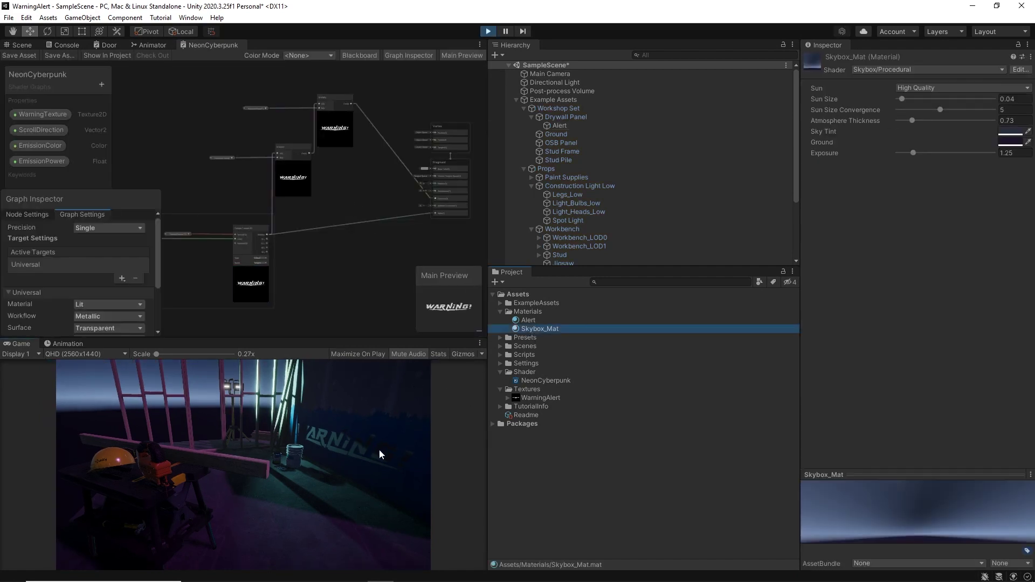
{"action": "left_click", "coordinate": [531, 321]}
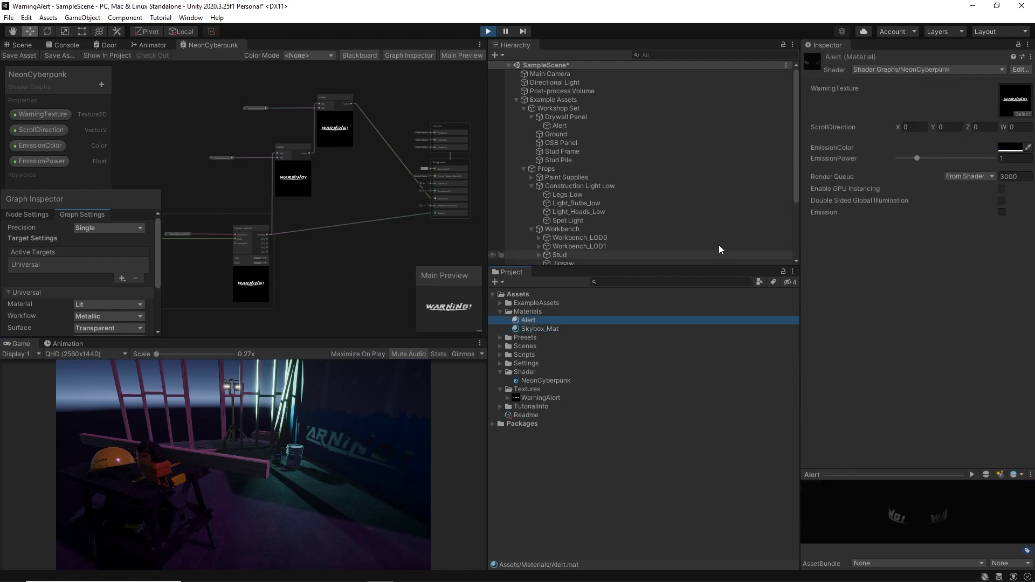
Set the Alert material's EmissionColor to red.
{"action": "left_click", "coordinate": [1009, 147]}
{"action": "left_click_drag", "start_coordinate": [942, 236], "coordinate": [991, 205]}
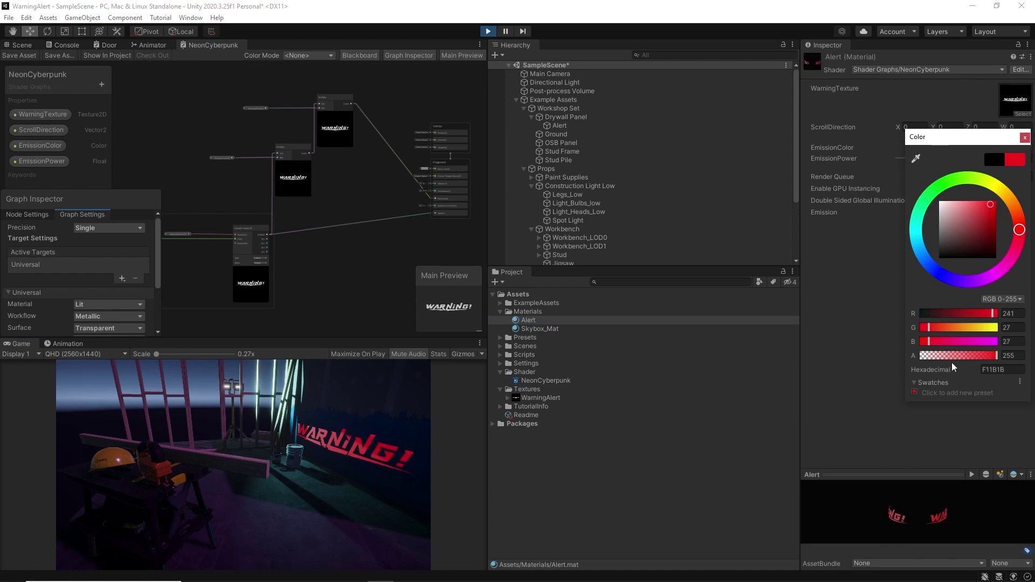
{"action": "left_click", "coordinate": [1025, 138]}
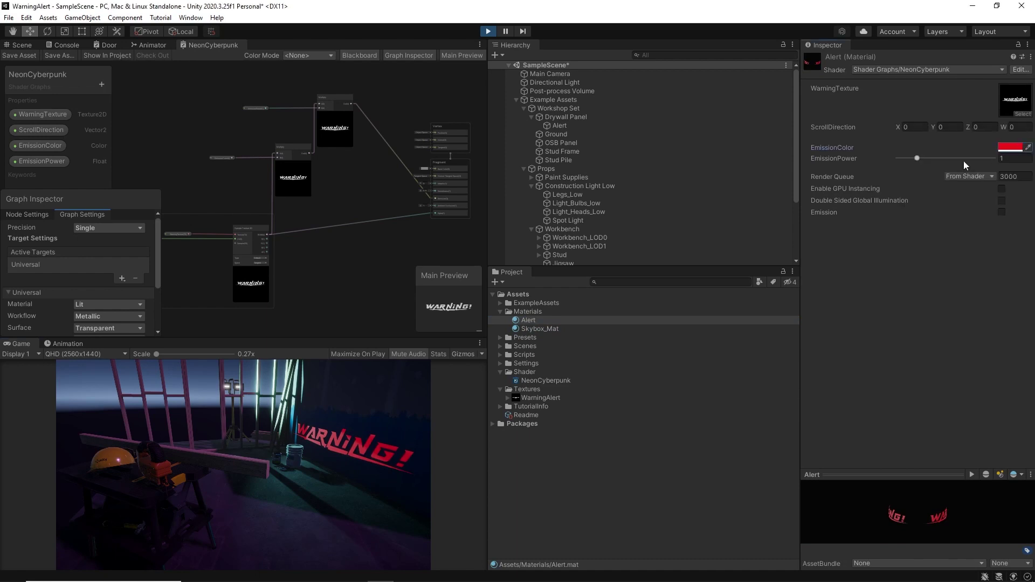
Raise EmissionPower to 4.27 and scrub ScrollDirection X negative so WARNING scrolls horizontally.
{"action": "left_click_drag", "start_coordinate": [918, 160], "coordinate": [982, 166]}
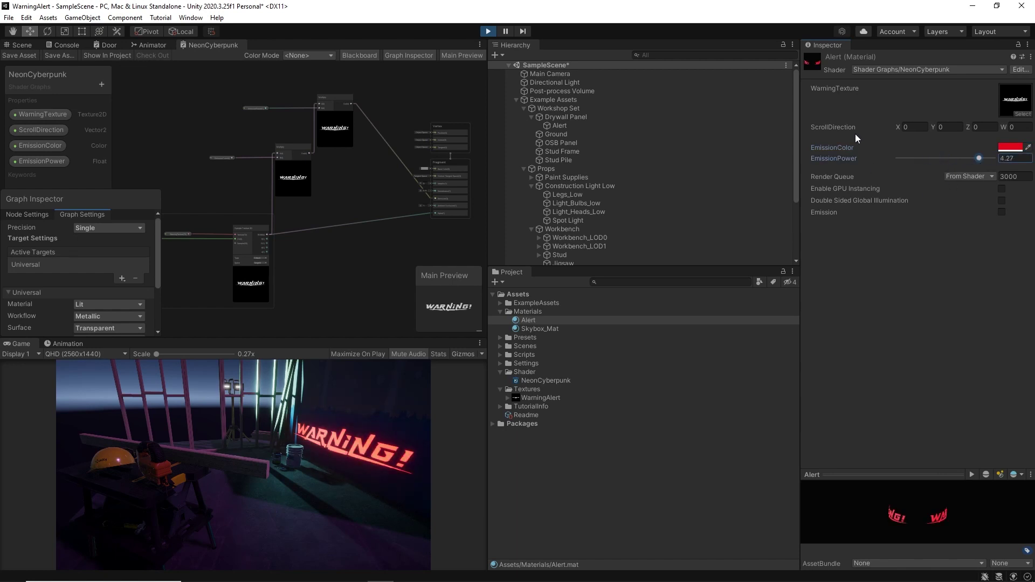
{"action": "left_click", "coordinate": [897, 126]}
{"action": "left_click_drag", "start_coordinate": [898, 126], "coordinate": [895, 126]}
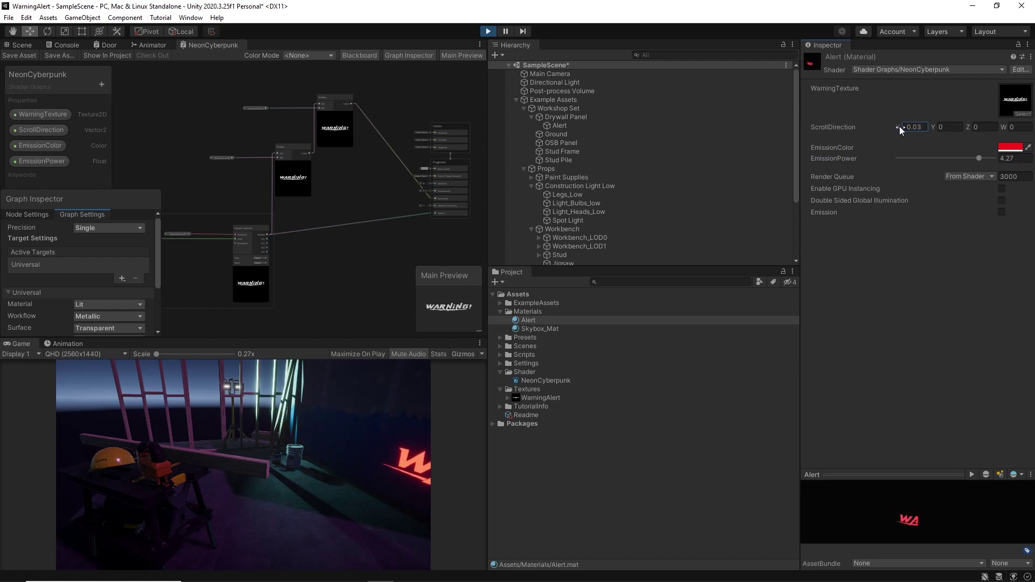
{"action": "left_click_drag", "start_coordinate": [899, 126], "coordinate": [899, 128]}
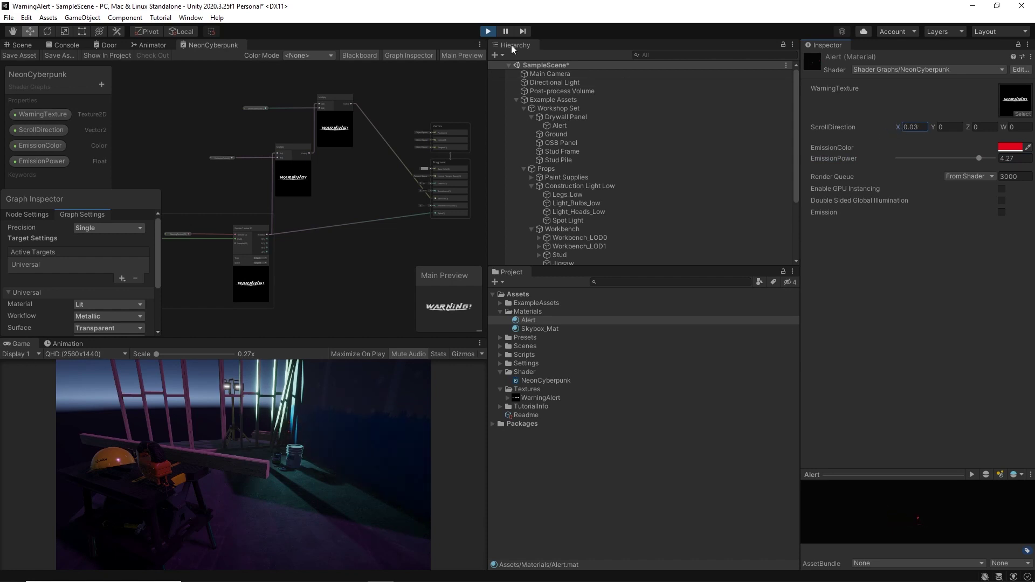
Stop Play mode, set WarningAlert's Wrap Mode to Repeat, apply, and play the scene again.
{"action": "left_click", "coordinate": [488, 31]}
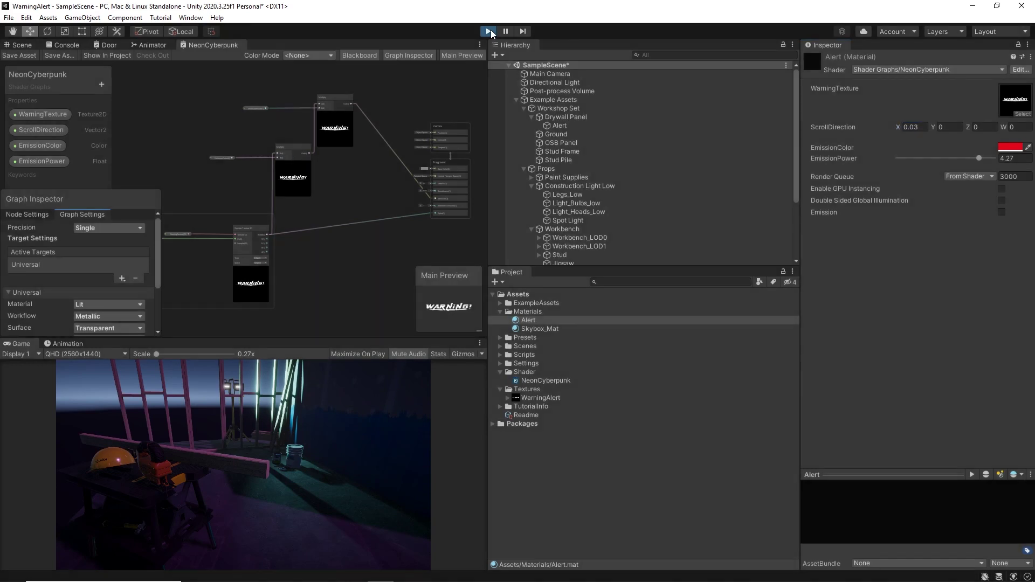
{"action": "left_click", "coordinate": [530, 399]}
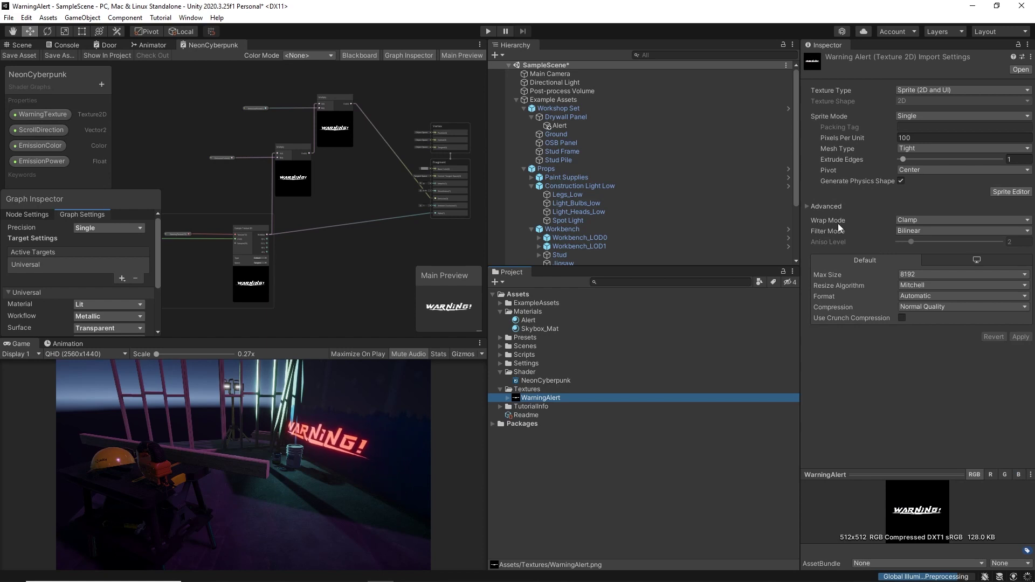
{"action": "left_click", "coordinate": [904, 218]}
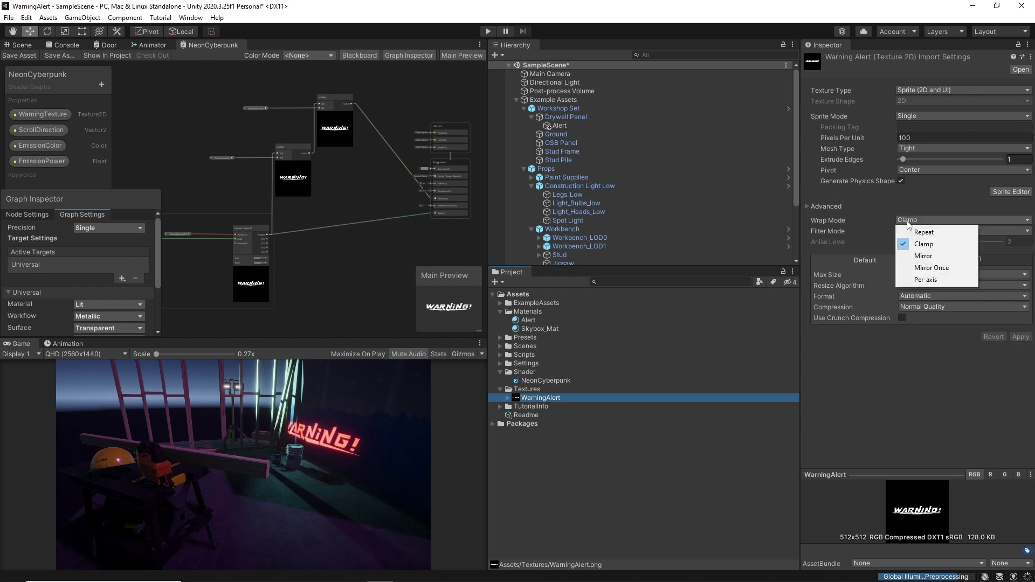
{"action": "left_click", "coordinate": [919, 232]}
{"action": "left_click", "coordinate": [1019, 336]}
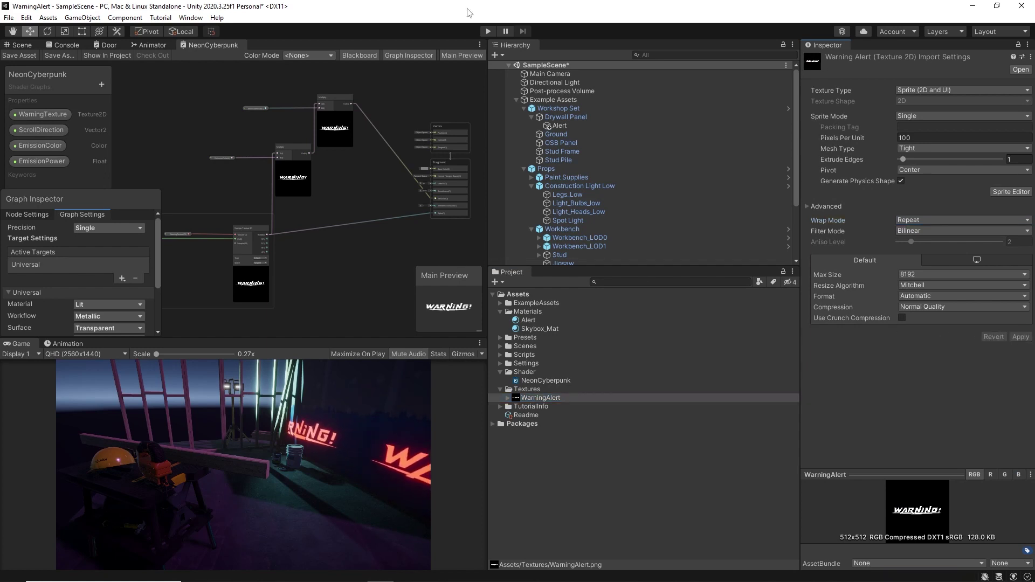
{"action": "left_click", "coordinate": [487, 31]}
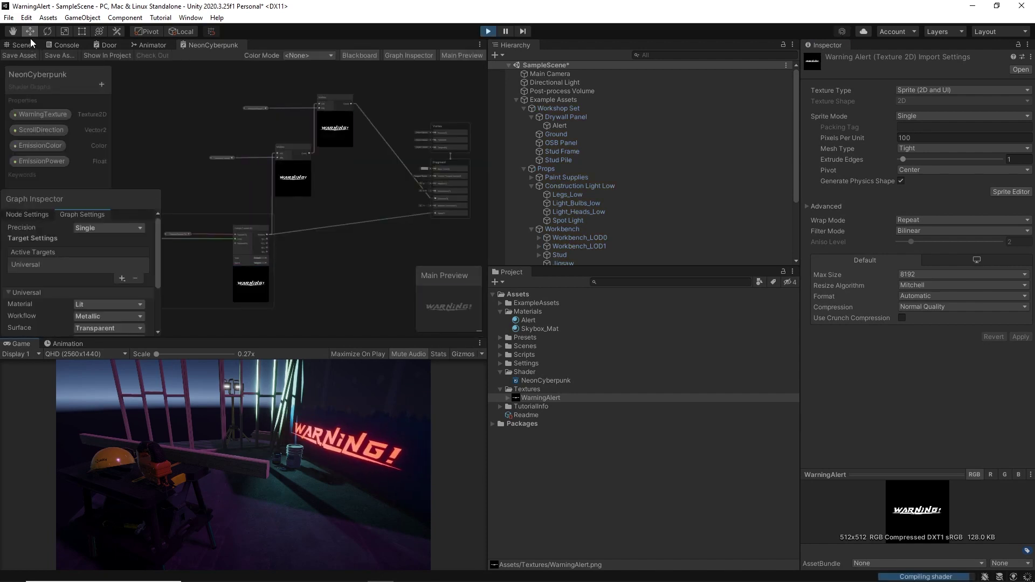
Show the Scene view, enlarge the Game view, and set Alert's EmissionPower 4.53 and ScrollDirection X 0.09.
{"action": "left_click", "coordinate": [18, 44]}
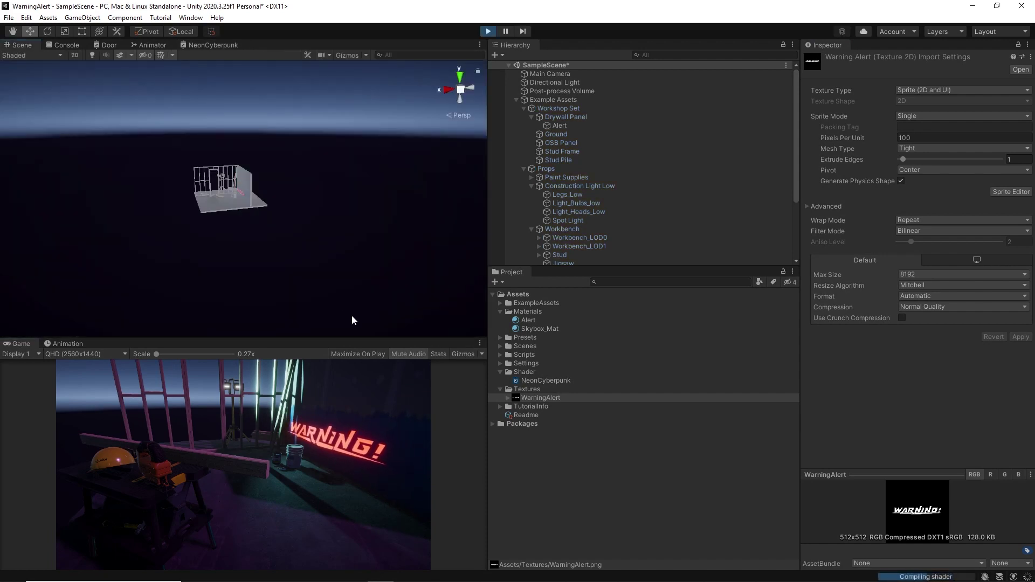
{"action": "left_click_drag", "start_coordinate": [354, 339], "coordinate": [358, 182]}
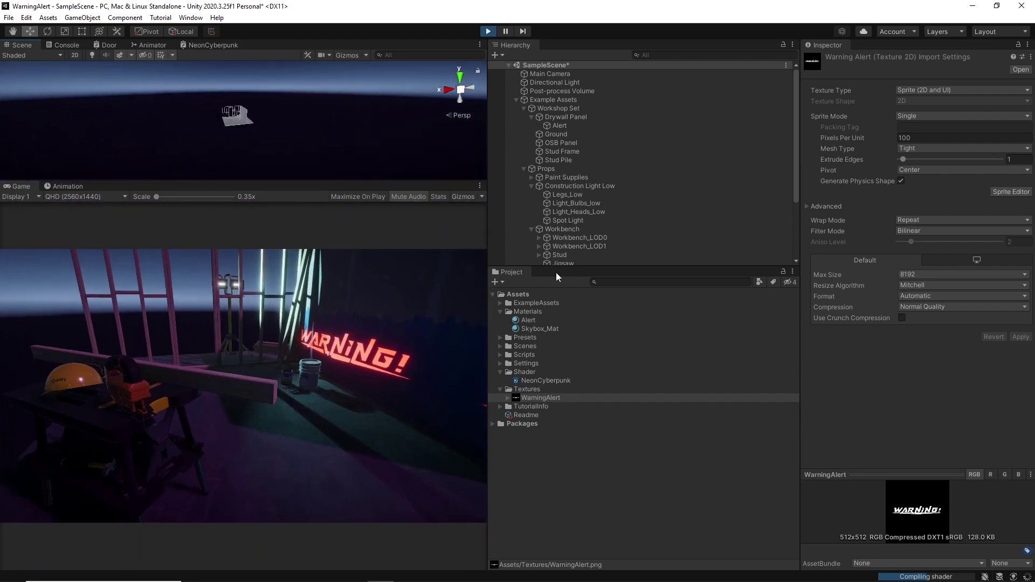
{"action": "left_click", "coordinate": [530, 321]}
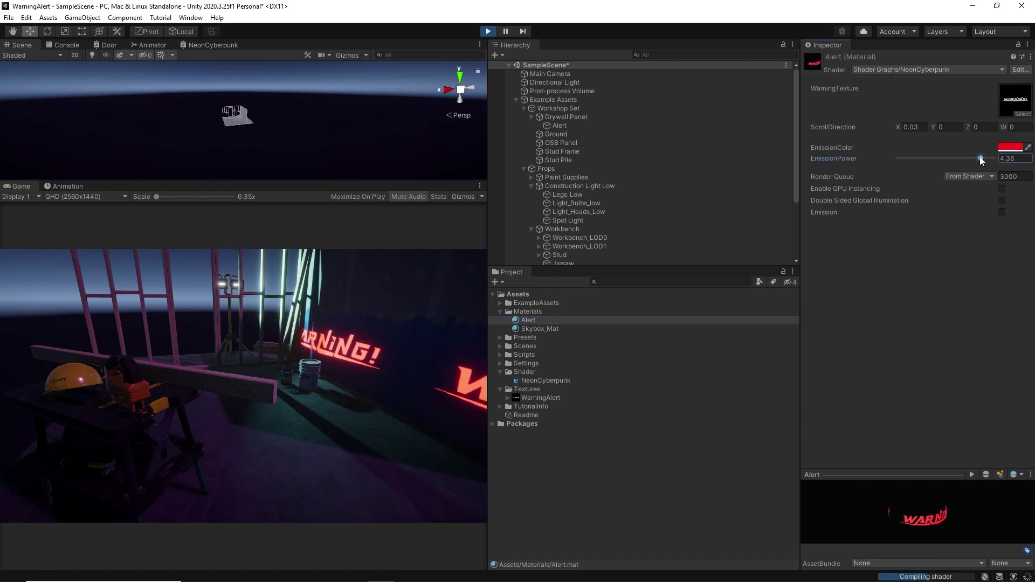
{"action": "mouse_move", "coordinate": [980, 160]}
{"action": "left_mouse_down"}
{"action": "mouse_move", "coordinate": [947, 165]}
{"action": "mouse_move", "coordinate": [984, 160]}
{"action": "left_mouse_up"}
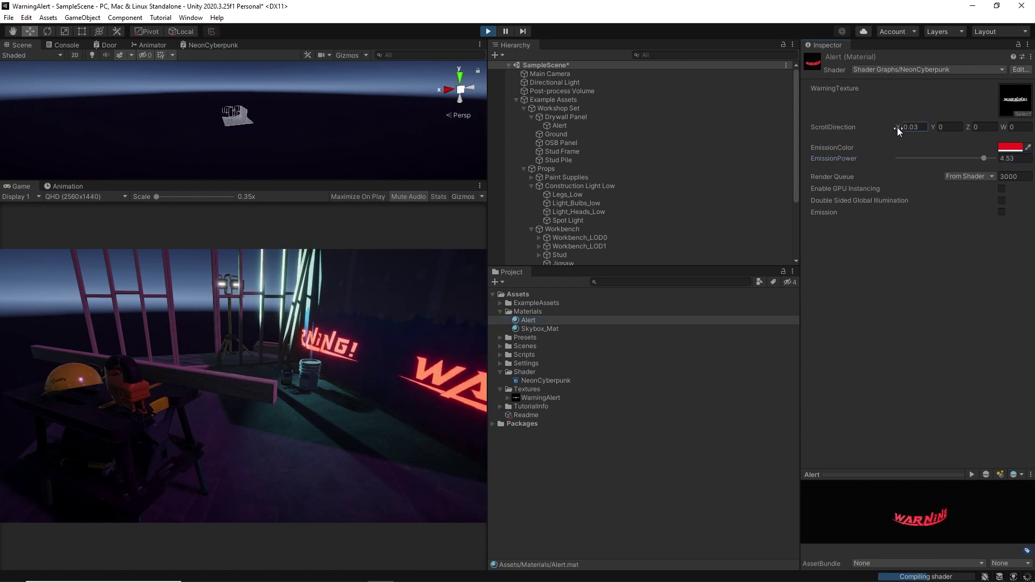
{"action": "left_click_drag", "start_coordinate": [897, 127], "coordinate": [901, 127]}
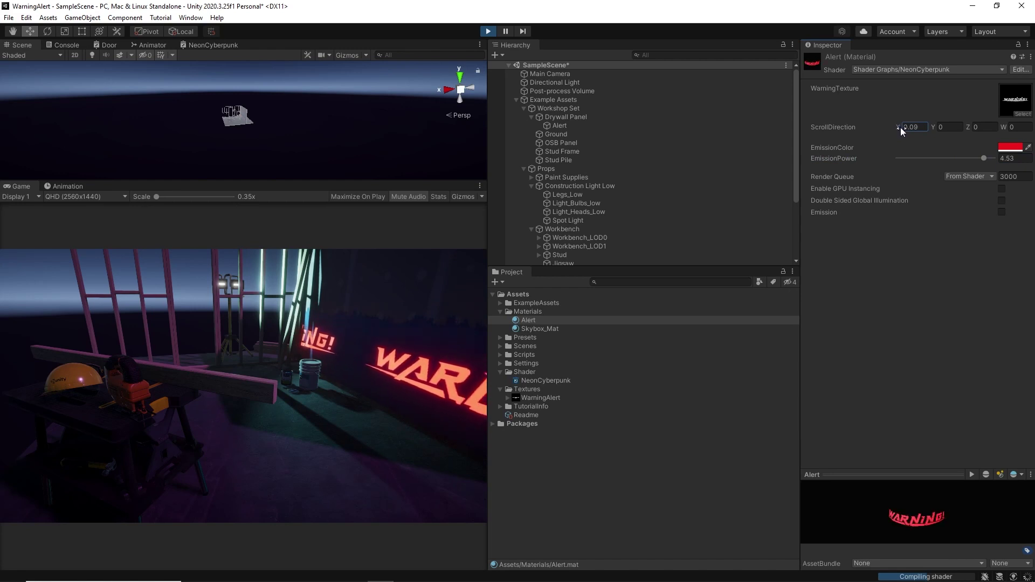
Change the Alert emission colour to deep orange-red D42300, then stop Play mode.
{"action": "left_click", "coordinate": [1006, 147]}
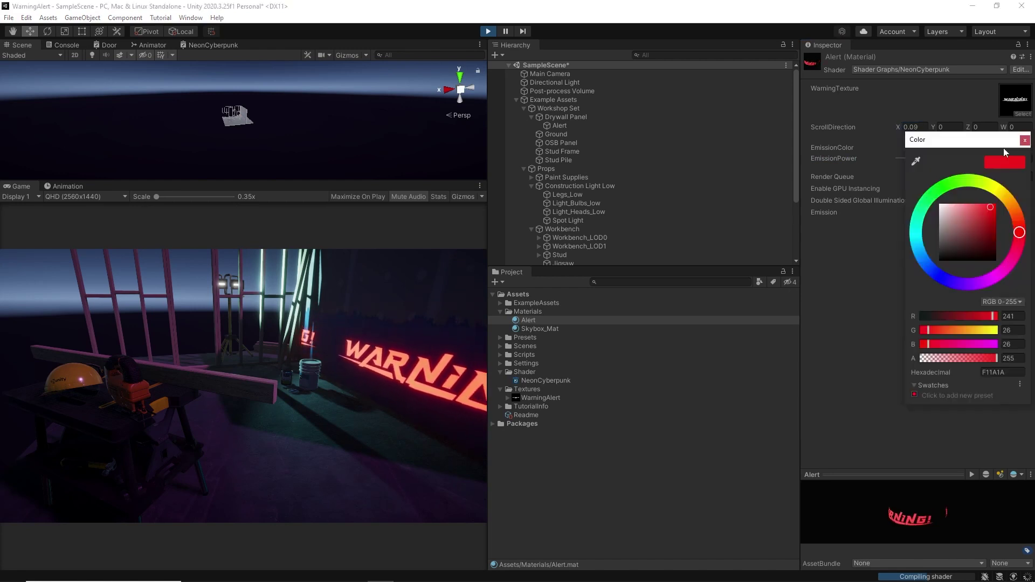
{"action": "left_click_drag", "start_coordinate": [979, 223], "coordinate": [982, 193]}
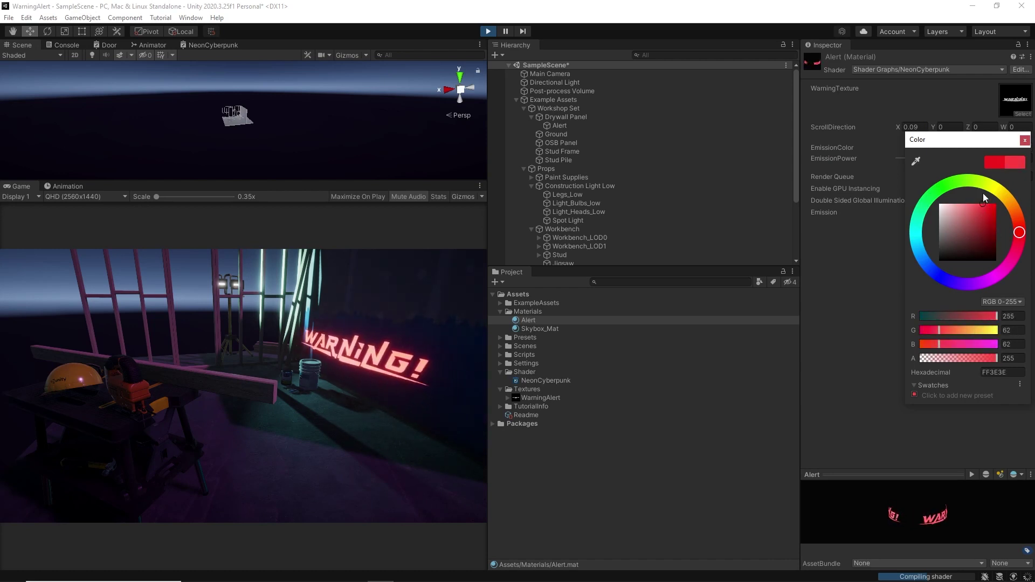
{"action": "mouse_move", "coordinate": [1019, 238]}
{"action": "left_mouse_down"}
{"action": "mouse_move", "coordinate": [1018, 224]}
{"action": "mouse_move", "coordinate": [995, 215]}
{"action": "left_mouse_up"}
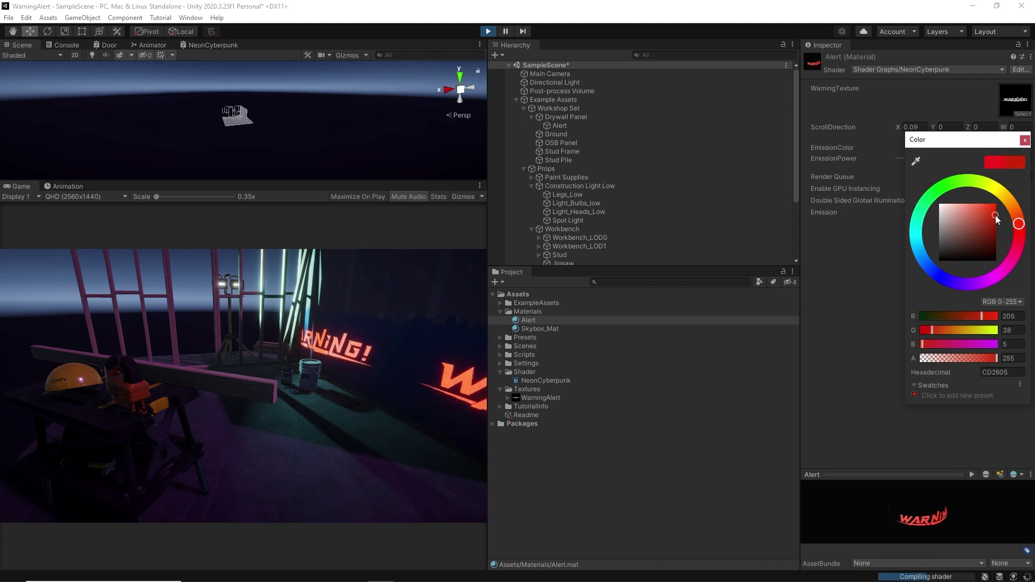
{"action": "left_click", "coordinate": [1025, 141]}
{"action": "key", "text": "ctrl+p"}
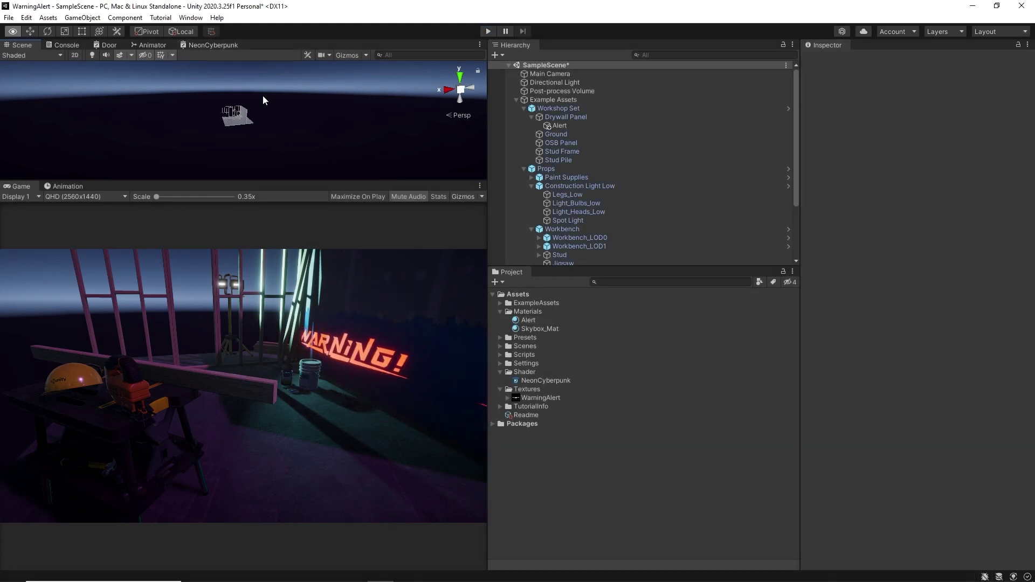
{"action": "left_click", "coordinate": [522, 321]}
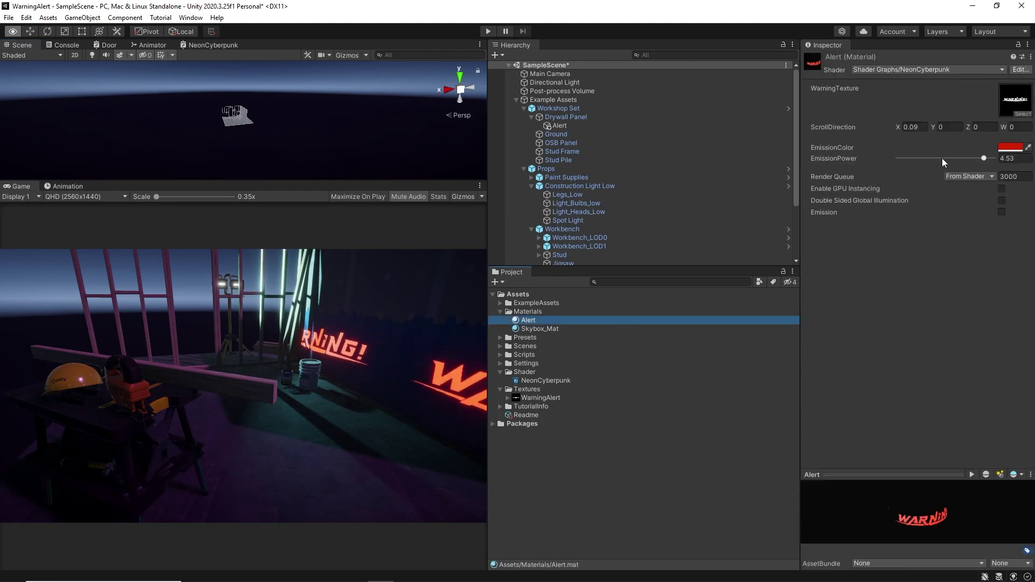
Maximize the NeonCyberpunk shader graph and bring the EmissionColor property into view.
{"action": "key", "text": "w"}
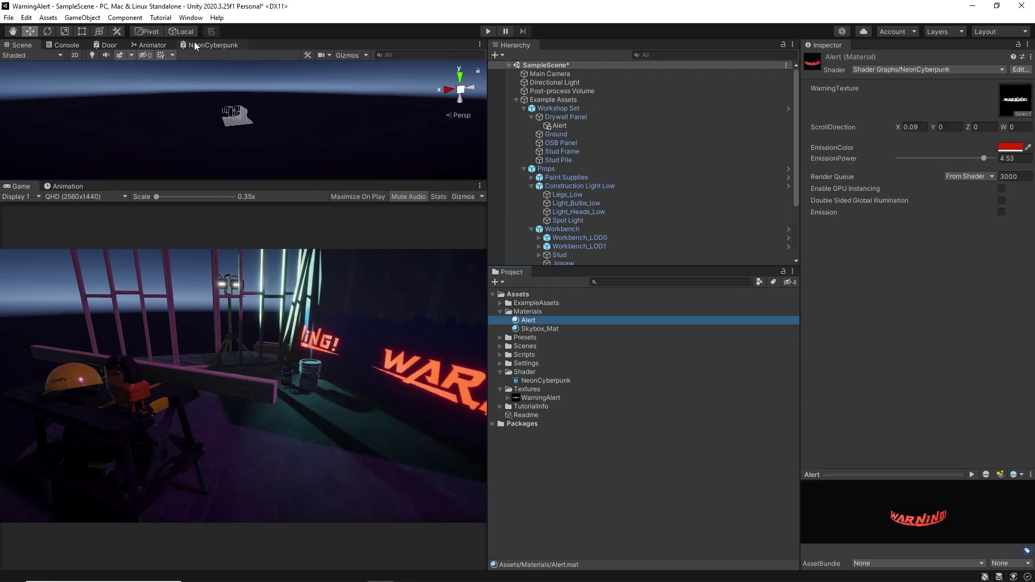
{"action": "left_click", "coordinate": [201, 44]}
{"action": "right_click", "coordinate": [201, 45]}
{"action": "left_click", "coordinate": [216, 50]}
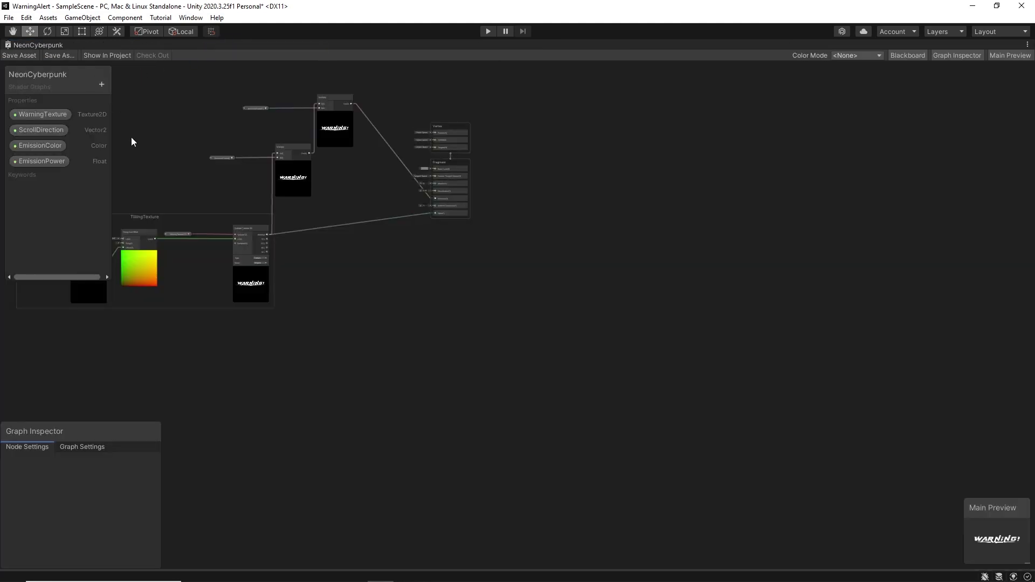
{"action": "scroll", "coordinate": [167, 237], "scroll_direction": "up", "scroll_amount": 2}
{"action": "scroll", "coordinate": [270, 231], "scroll_direction": "up", "scroll_amount": 2}
{"action": "scroll", "coordinate": [292, 209], "scroll_direction": "up", "scroll_amount": 2}
{"action": "scroll", "coordinate": [440, 141], "scroll_direction": "up", "scroll_amount": 3}
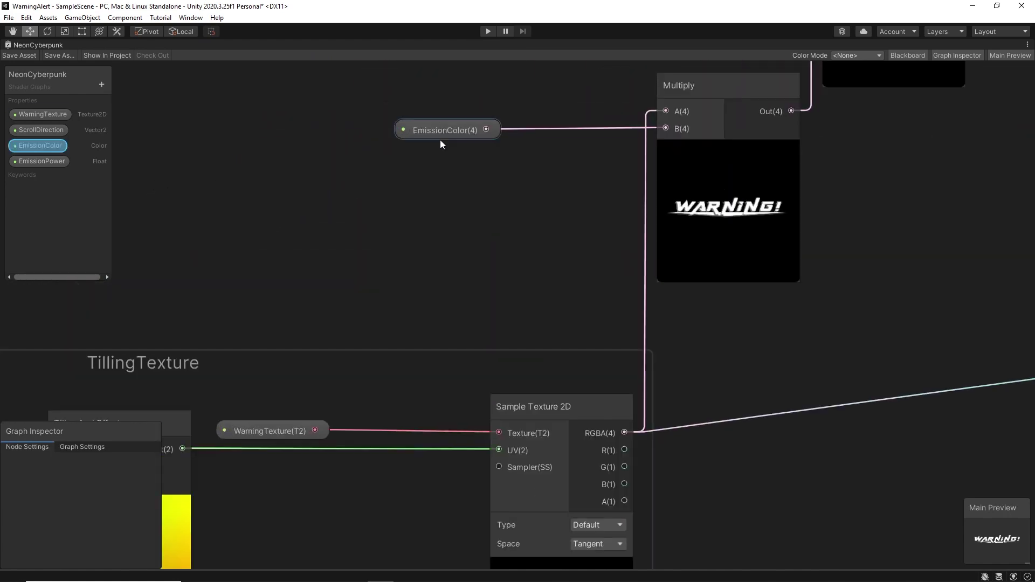
Set EmissionColor's mode to HDR, save the graph, and restore the normal layout.
{"action": "left_click", "coordinate": [441, 133]}
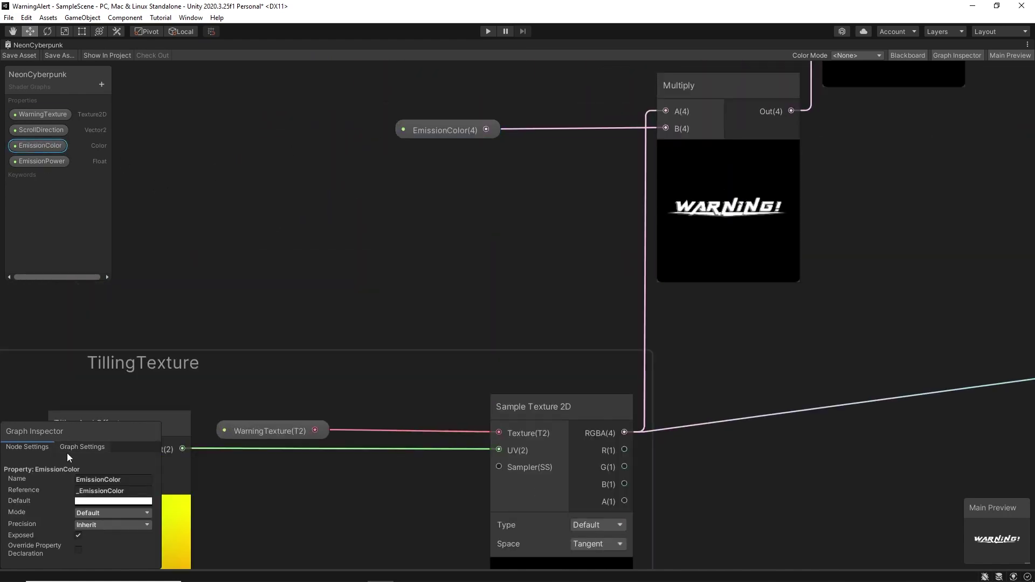
{"action": "left_click", "coordinate": [78, 513]}
{"action": "left_click", "coordinate": [102, 539]}
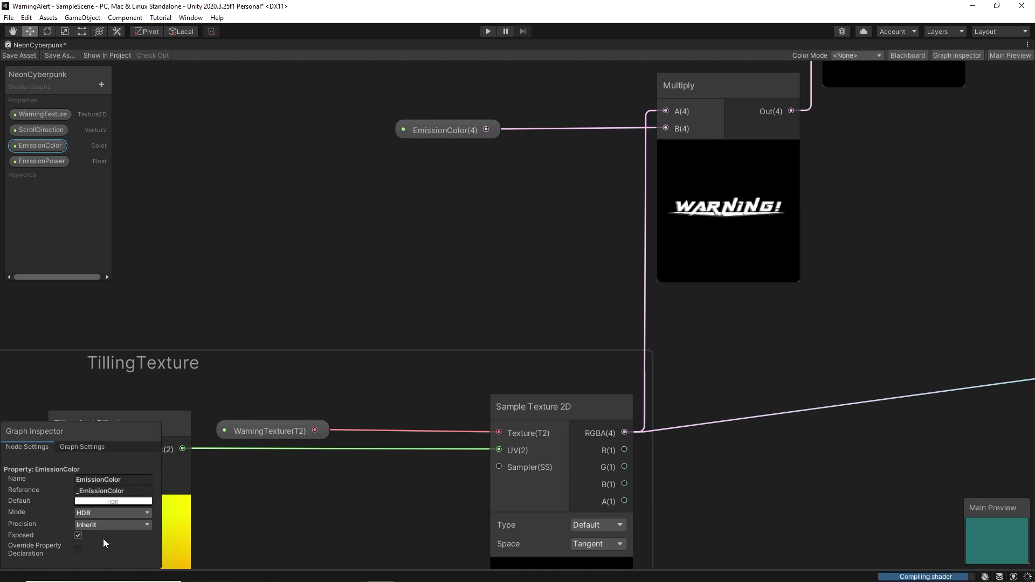
{"action": "left_click", "coordinate": [15, 54]}
{"action": "right_click", "coordinate": [43, 47]}
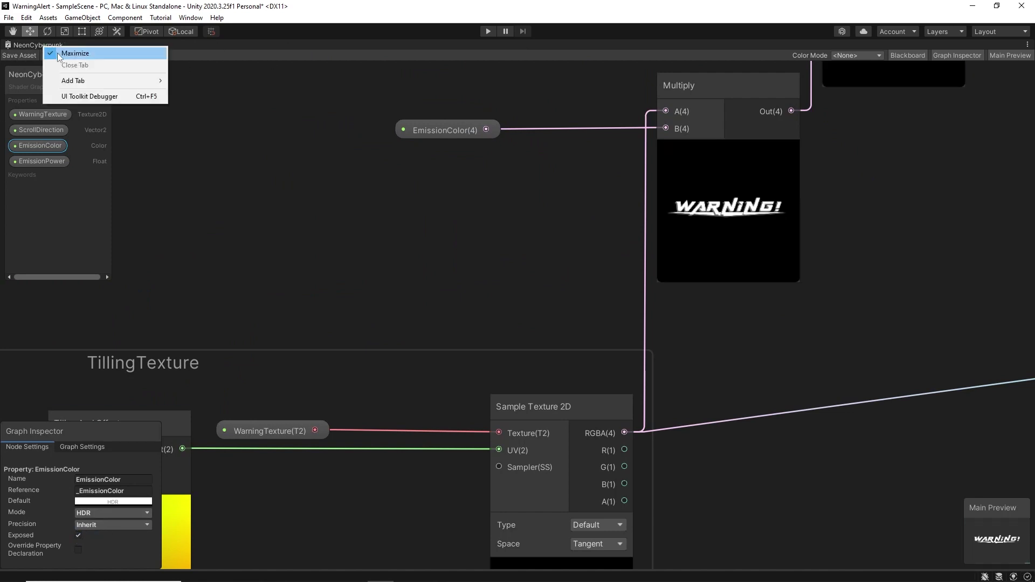
{"action": "left_click", "coordinate": [57, 53]}
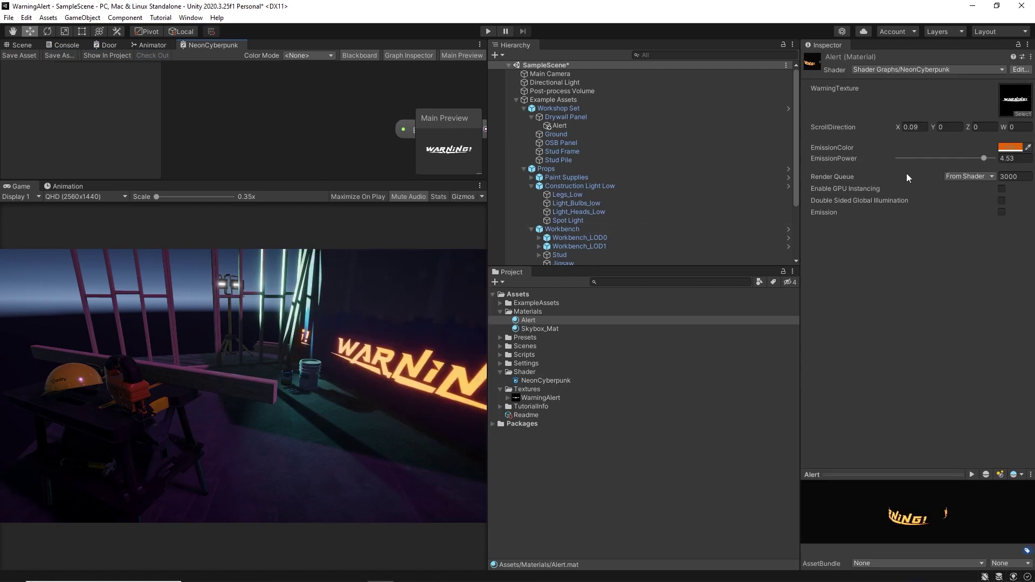
Raise the Alert material's HDR emission intensity to 2 and set ScrollDirection X to 0.
{"action": "left_click", "coordinate": [1009, 147]}
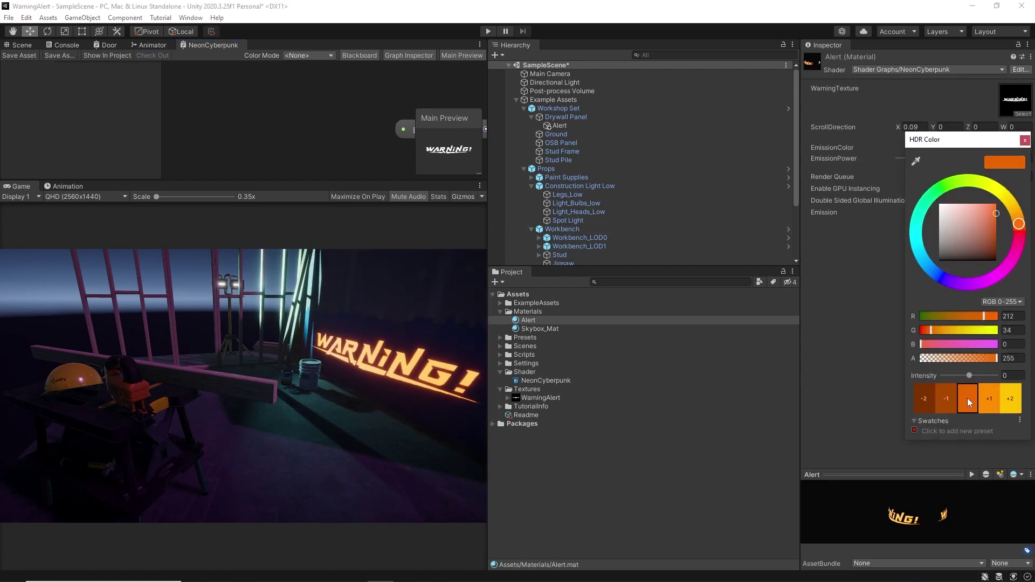
{"action": "left_click", "coordinate": [988, 400]}
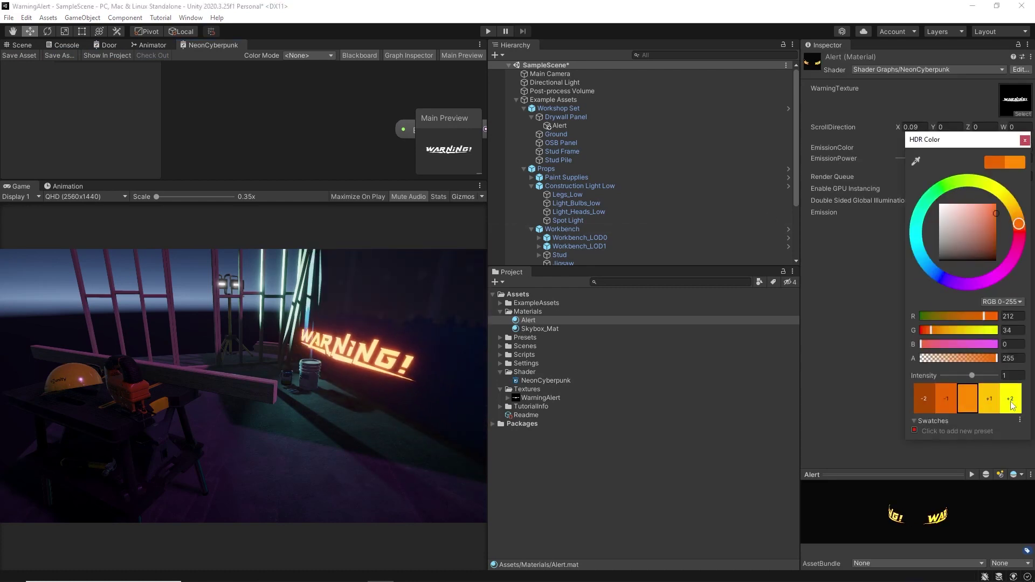
{"action": "left_click", "coordinate": [989, 402]}
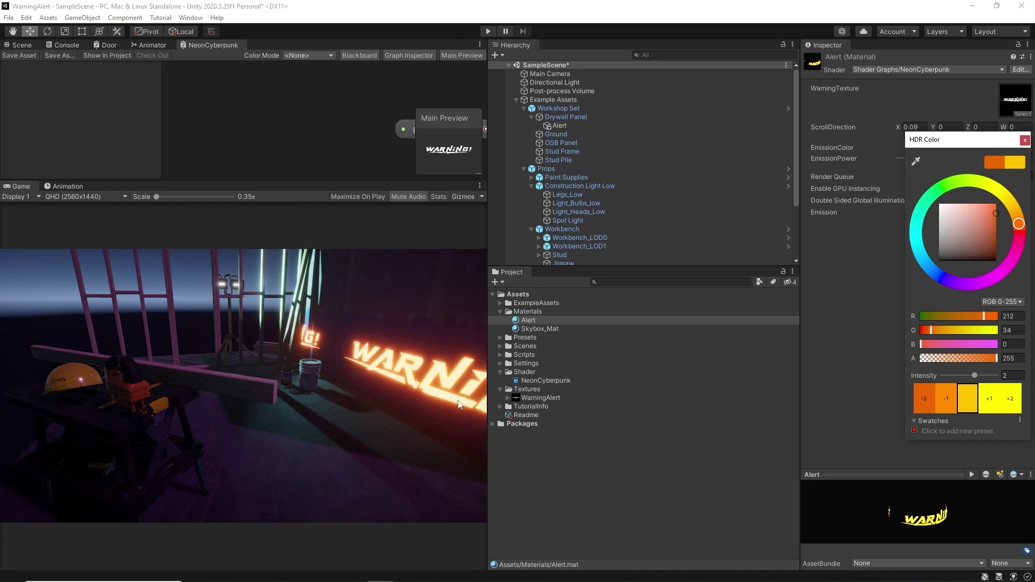
{"action": "left_click", "coordinate": [1025, 141]}
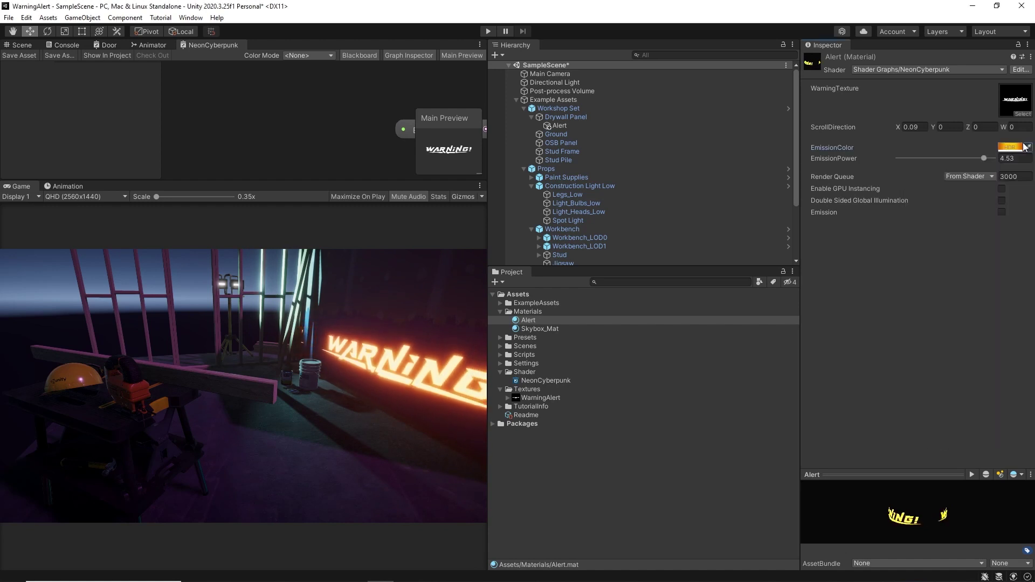
{"action": "left_click_drag", "start_coordinate": [893, 134], "coordinate": [882, 132]}
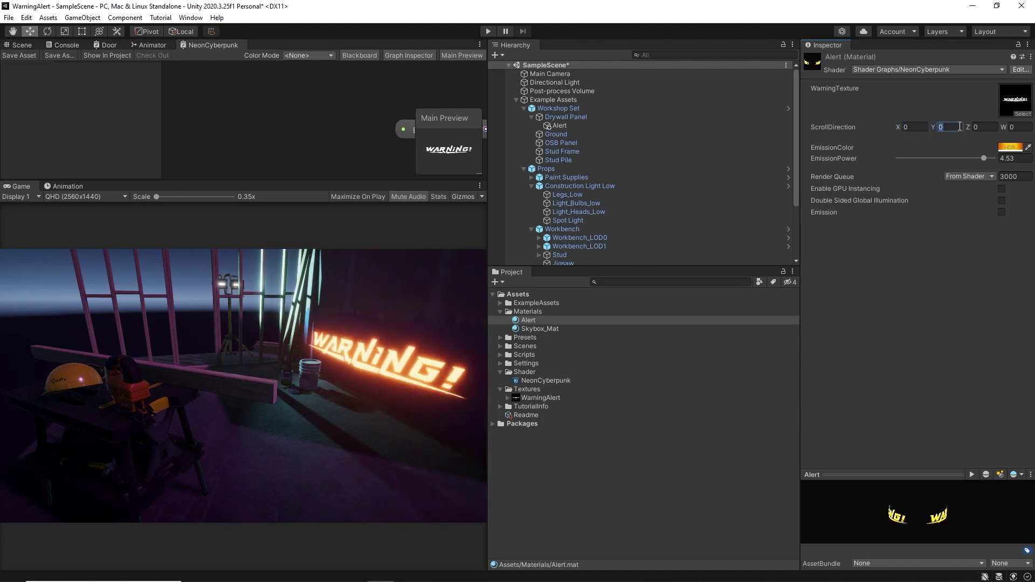
Try ScrollDirection values on the Alert material: X 0.05 then 1, and Y 1.
{"action": "type", "text": "5"}
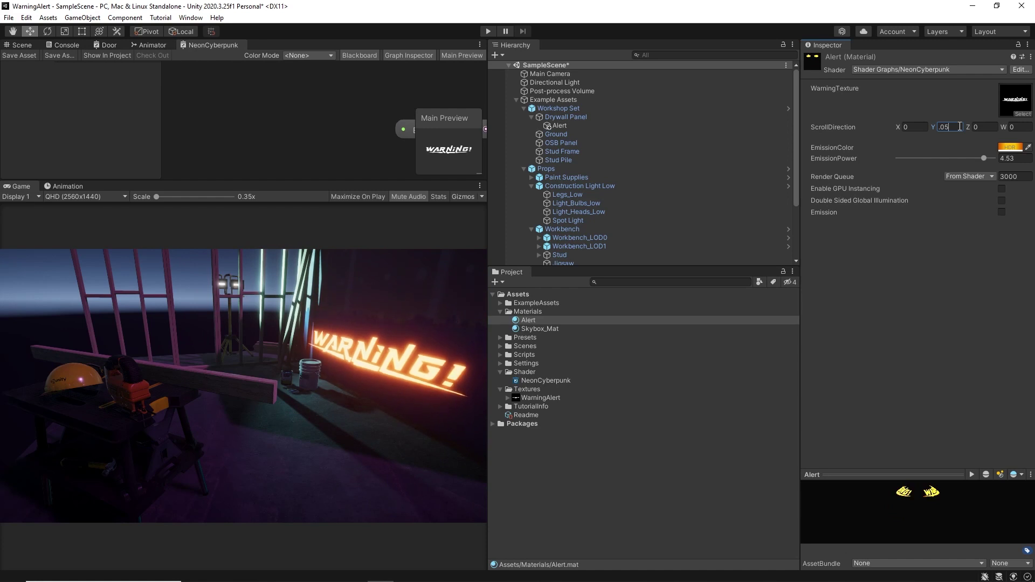
{"action": "left_click", "coordinate": [911, 126]}
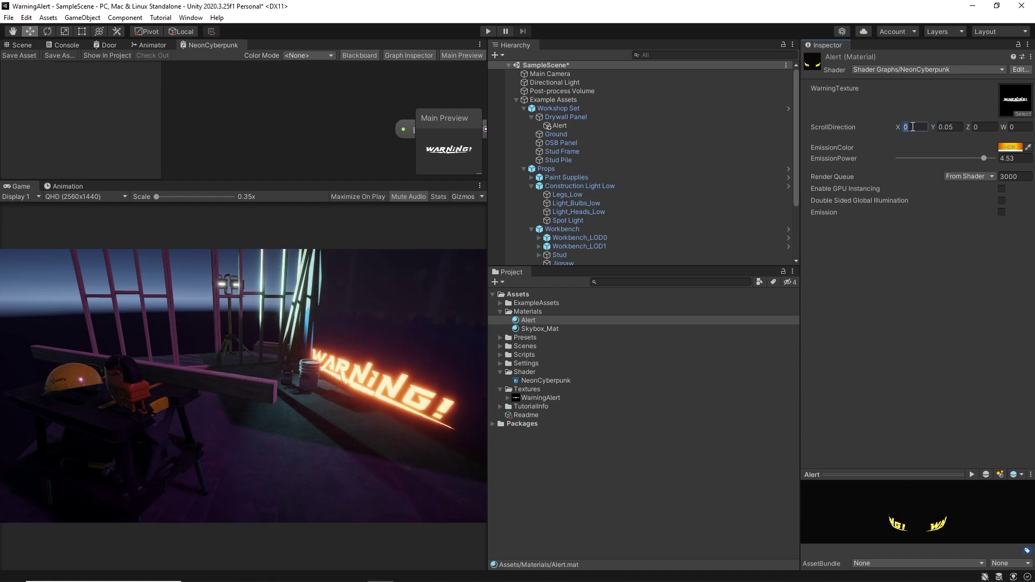
{"action": "type", "text": ".05"}
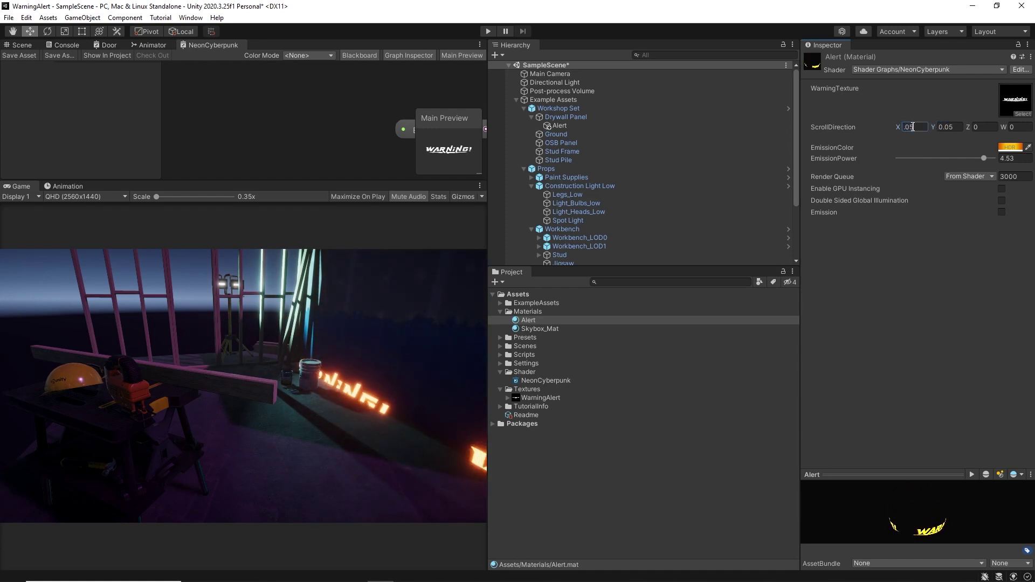
{"action": "key", "text": "BackSpace"}
{"action": "key", "text": "BackSpace"}
{"action": "type", "text": "1"}
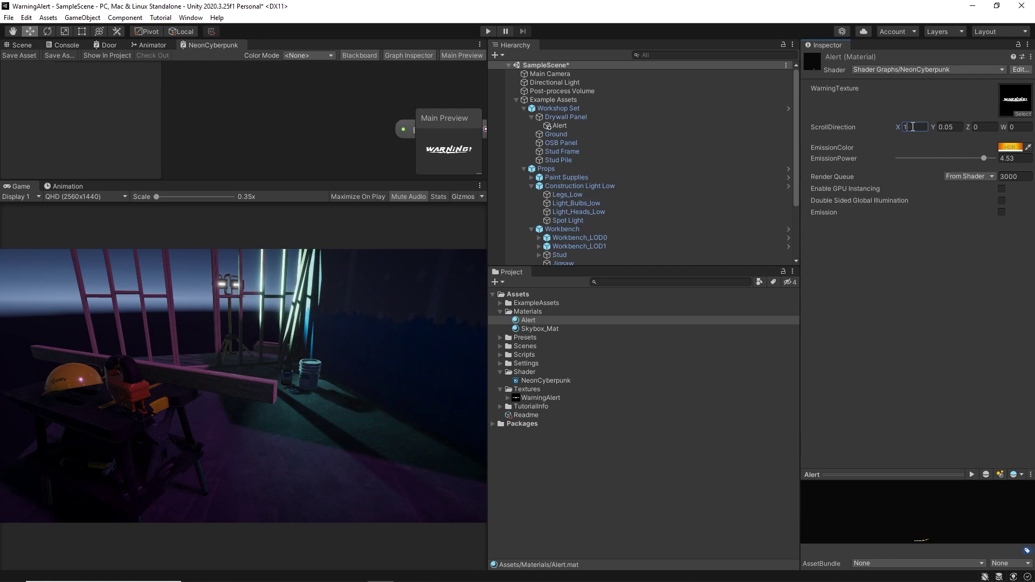
{"action": "key", "text": "Tab"}
{"action": "type", "text": "1"}
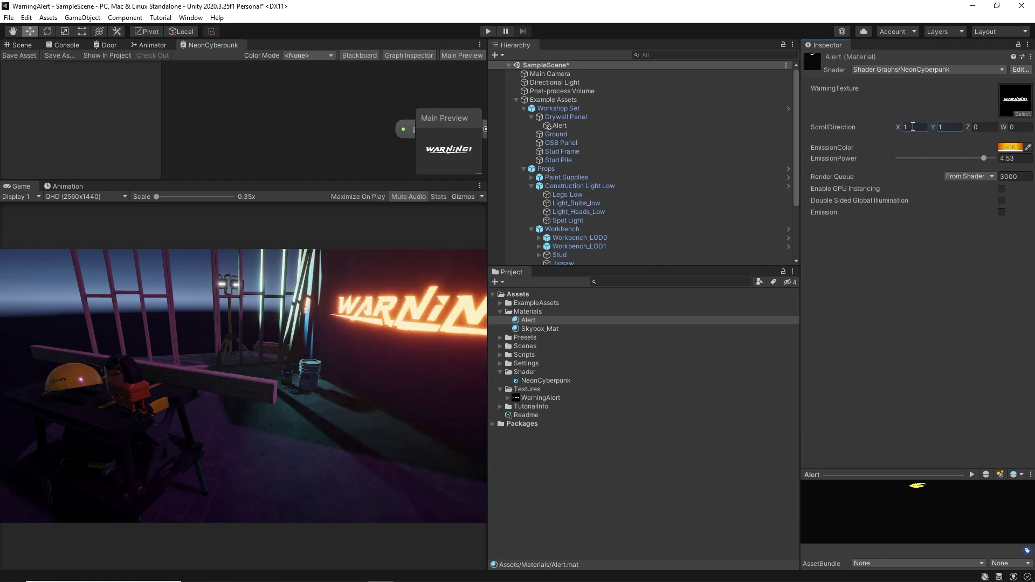
Reset ScrollDirection X and Y to 0, then switch to Photoshop to view the arrow artwork.
{"action": "left_click", "coordinate": [913, 126]}
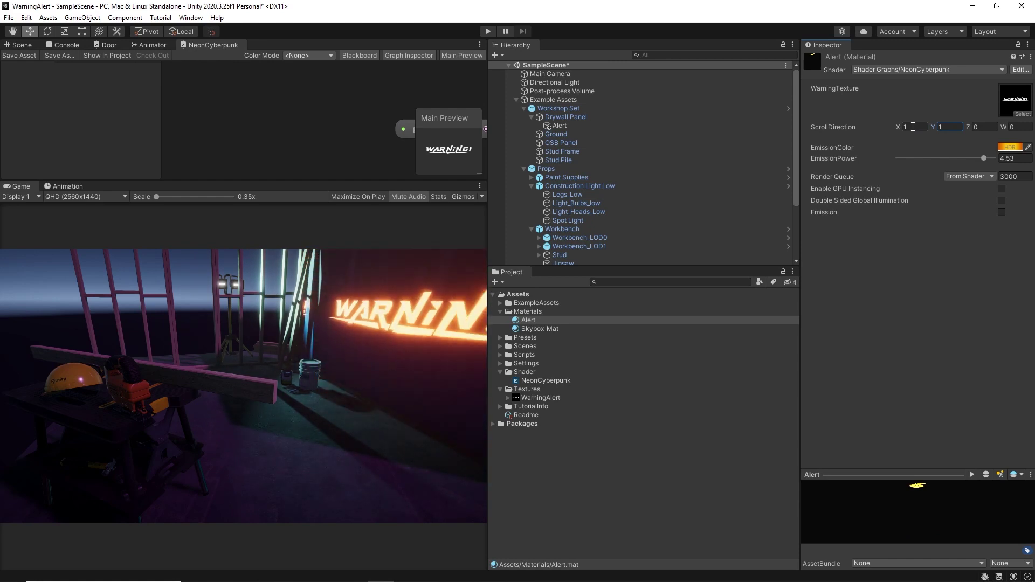
{"action": "type", "text": "0"}
{"action": "key", "text": "Tab"}
{"action": "type", "text": "0"}
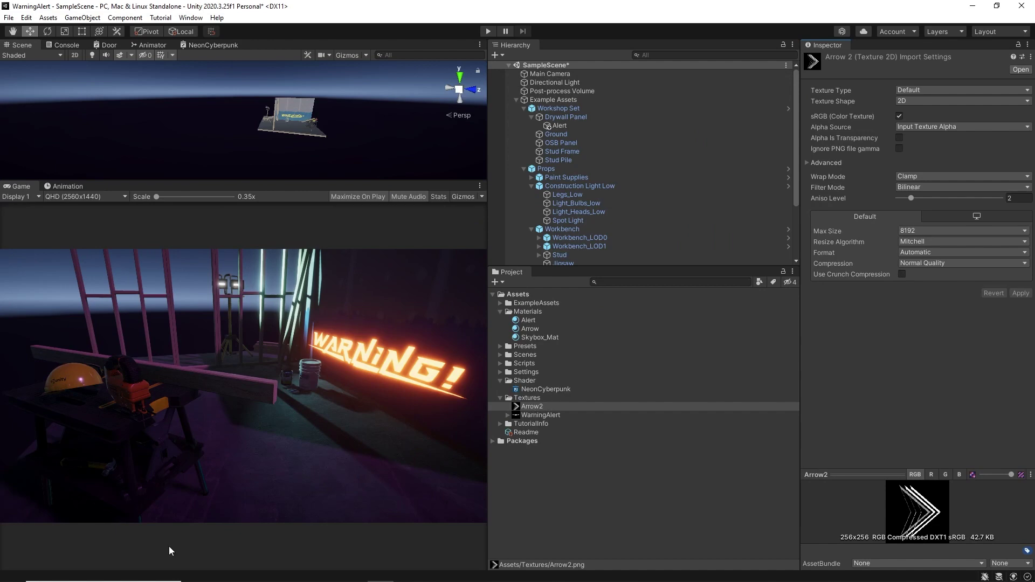
{"action": "left_click", "coordinate": [275, 572]}
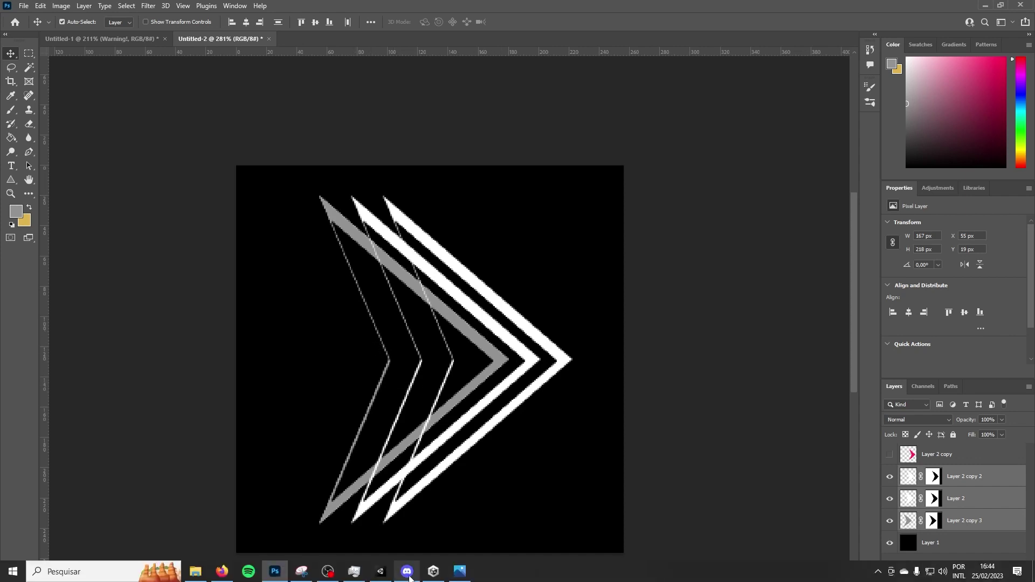
Return from Photoshop to Unity's Arrow2 texture import settings.
{"action": "left_click", "coordinate": [392, 574]}
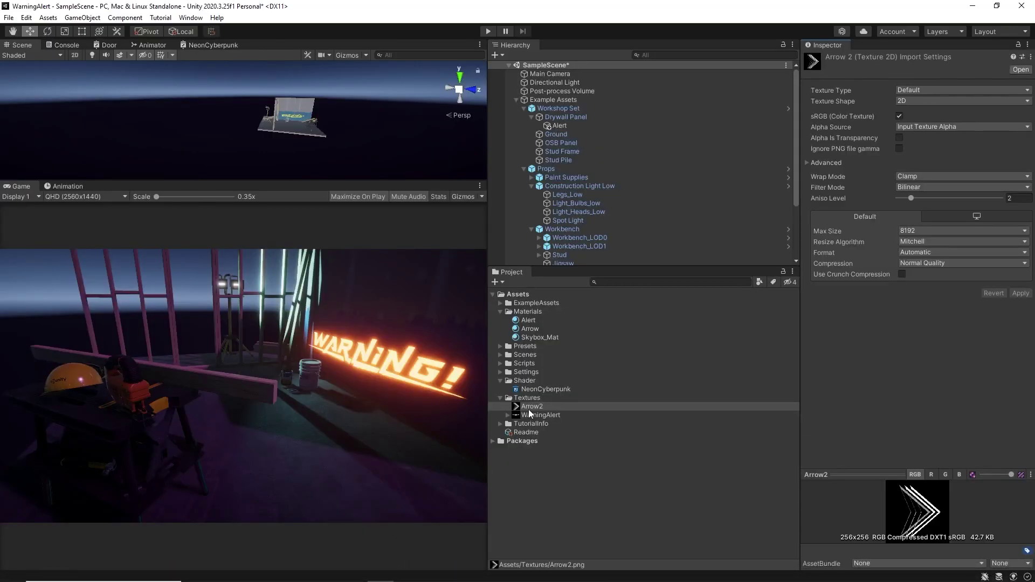
Set Arrow2's Texture Type to Sprite and Wrap Mode to Repeat, then apply.
{"action": "left_click", "coordinate": [919, 91]}
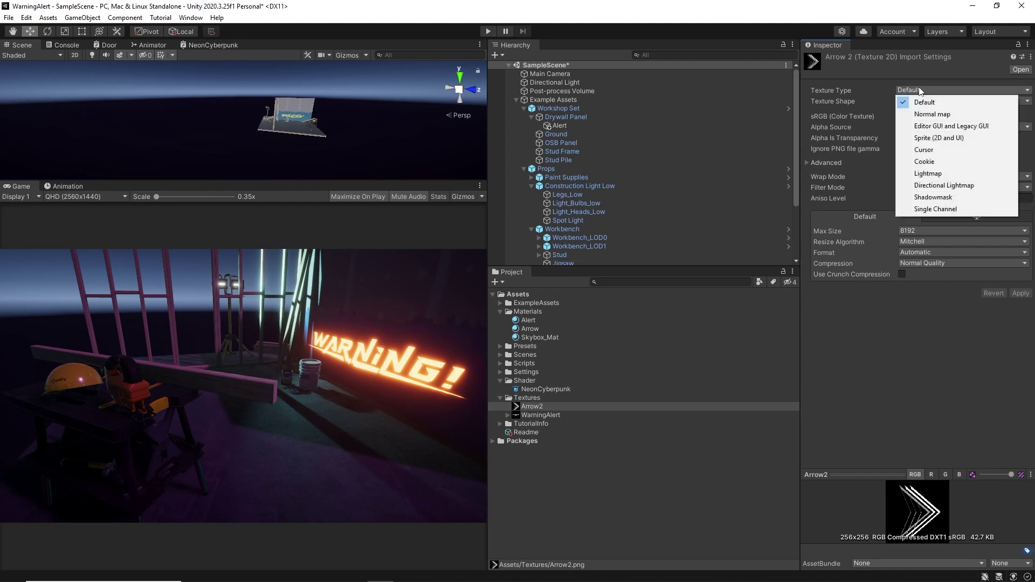
{"action": "left_click", "coordinate": [927, 141]}
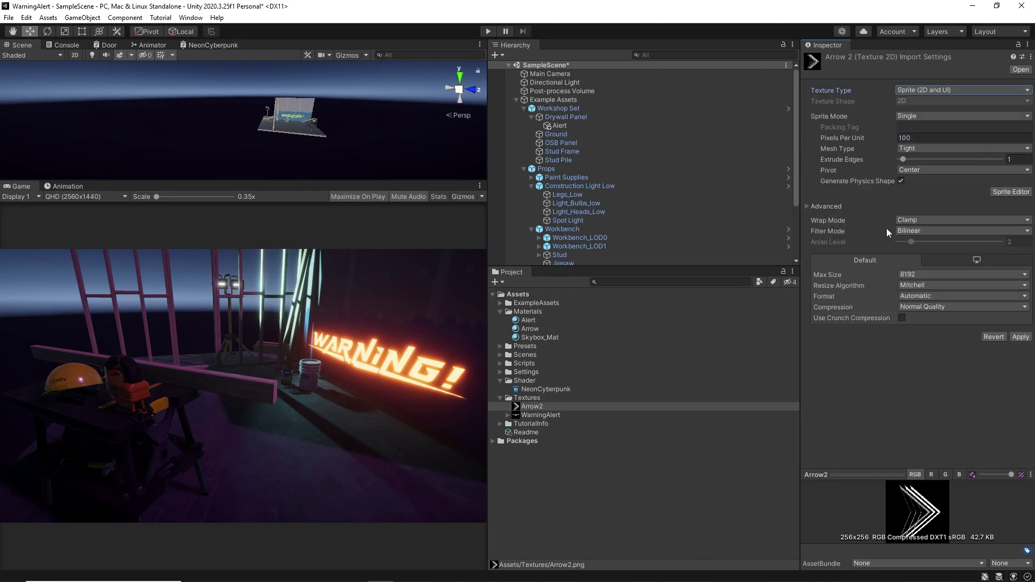
{"action": "left_click", "coordinate": [925, 220]}
{"action": "left_click", "coordinate": [916, 232]}
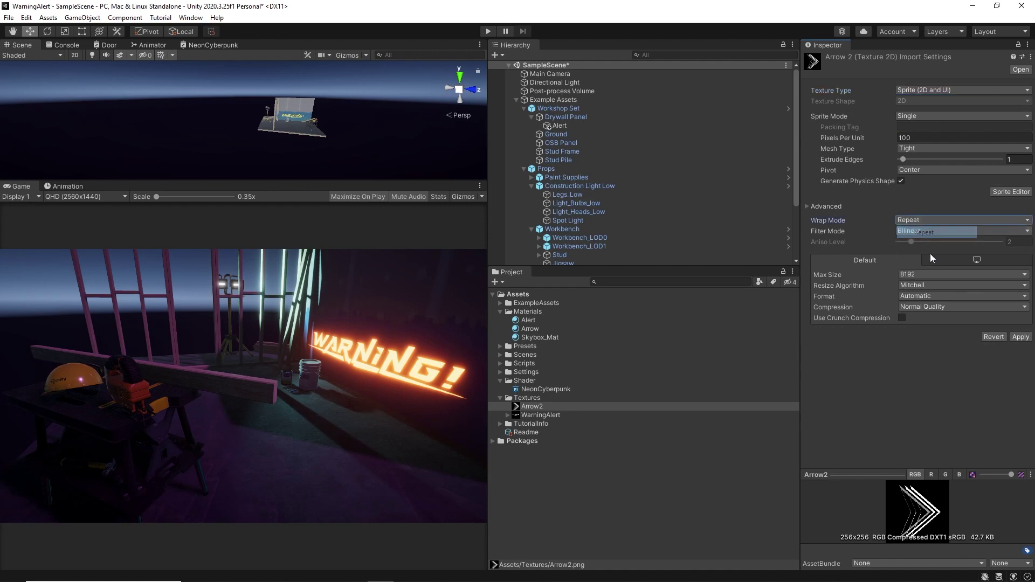
{"action": "left_click", "coordinate": [1027, 339]}
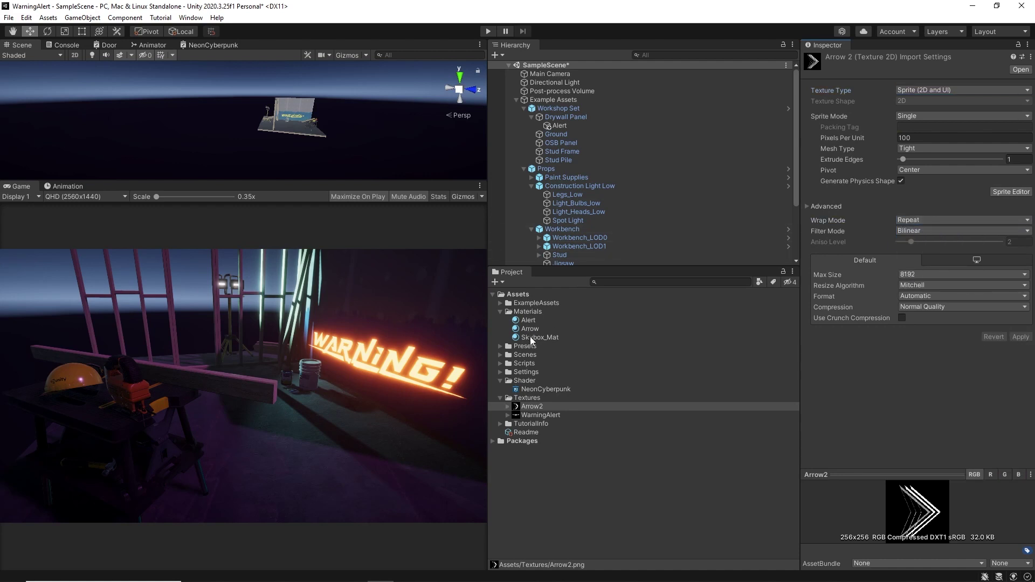
Delete the old Arrow material and duplicate Alert into a new material named Arrow.
{"action": "left_click", "coordinate": [530, 329]}
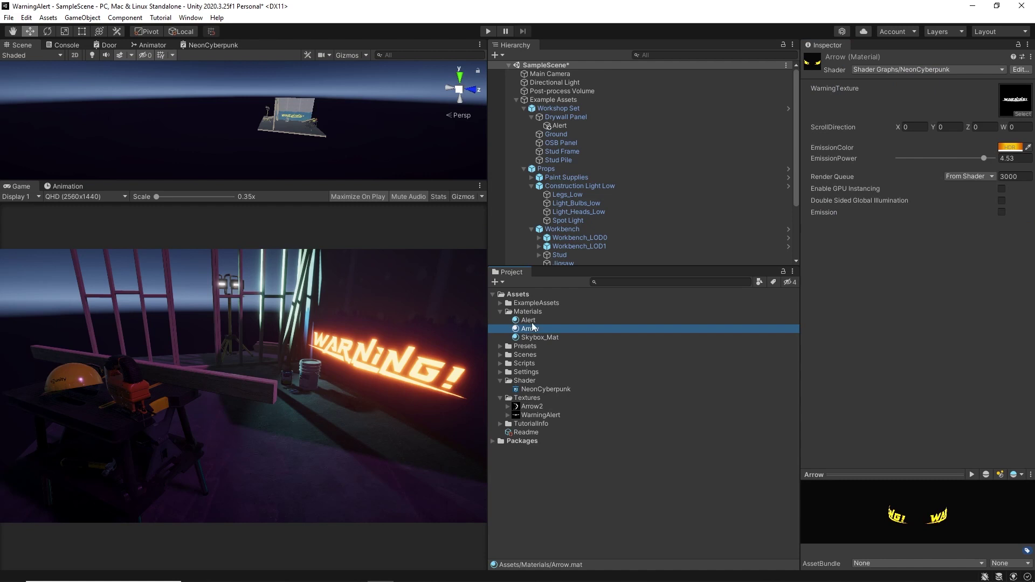
{"action": "key", "text": "Delete"}
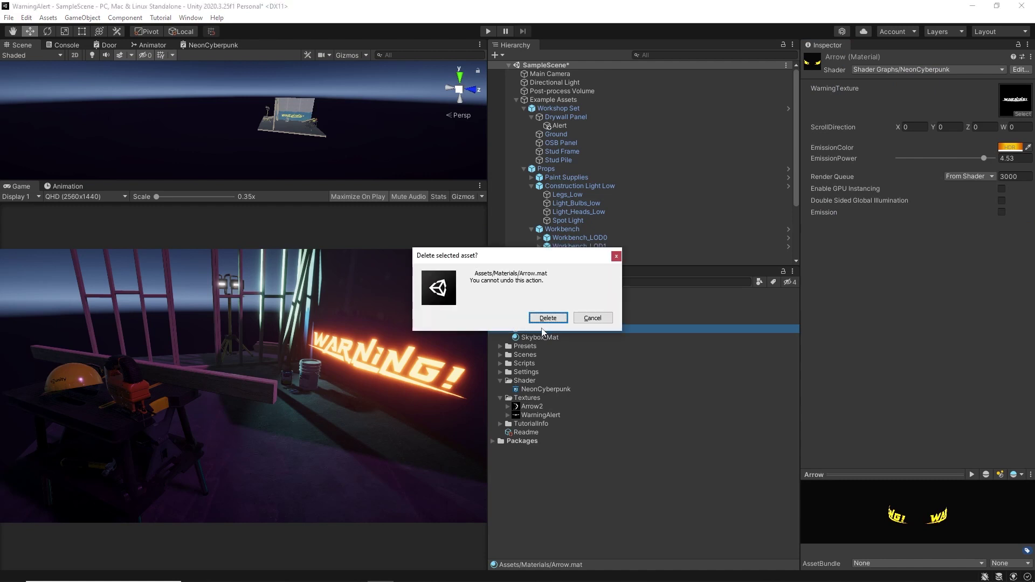
{"action": "key", "text": "Return"}
{"action": "left_click", "coordinate": [535, 320]}
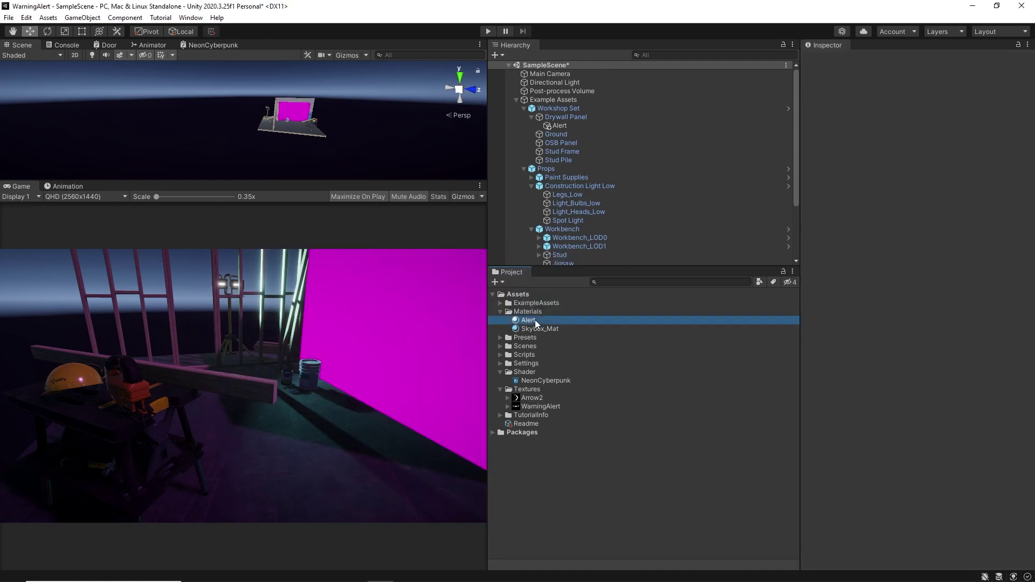
{"action": "key", "text": "ctrl+d"}
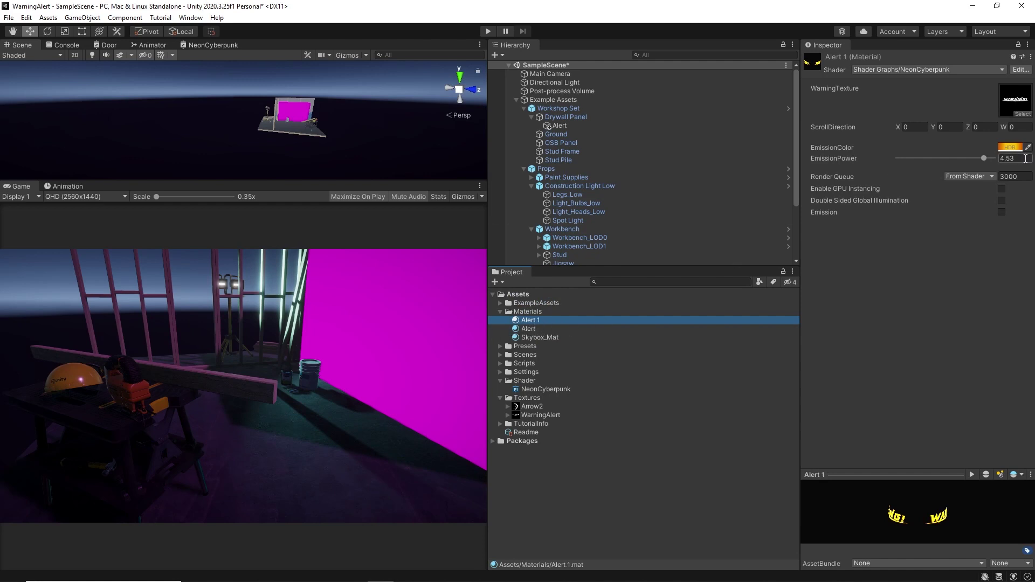
{"action": "key", "text": "F2"}
{"action": "type", "text": "A"}
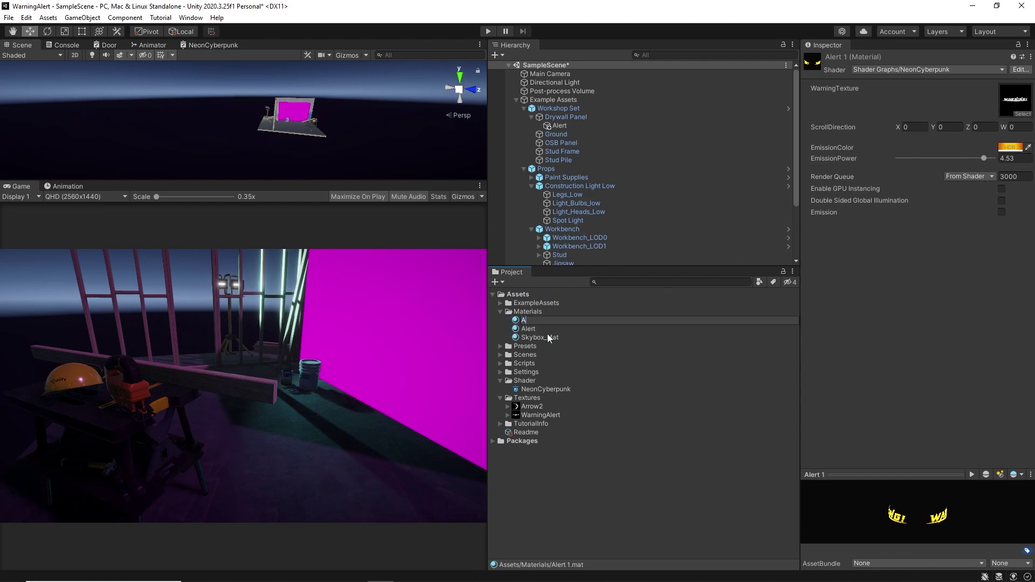
{"action": "type", "text": "rrow"}
{"action": "key", "text": "Return"}
Assign Arrow2 as the Arrow material's WarningTexture and apply Arrow to the Alert decal.
{"action": "left_click", "coordinate": [529, 407]}
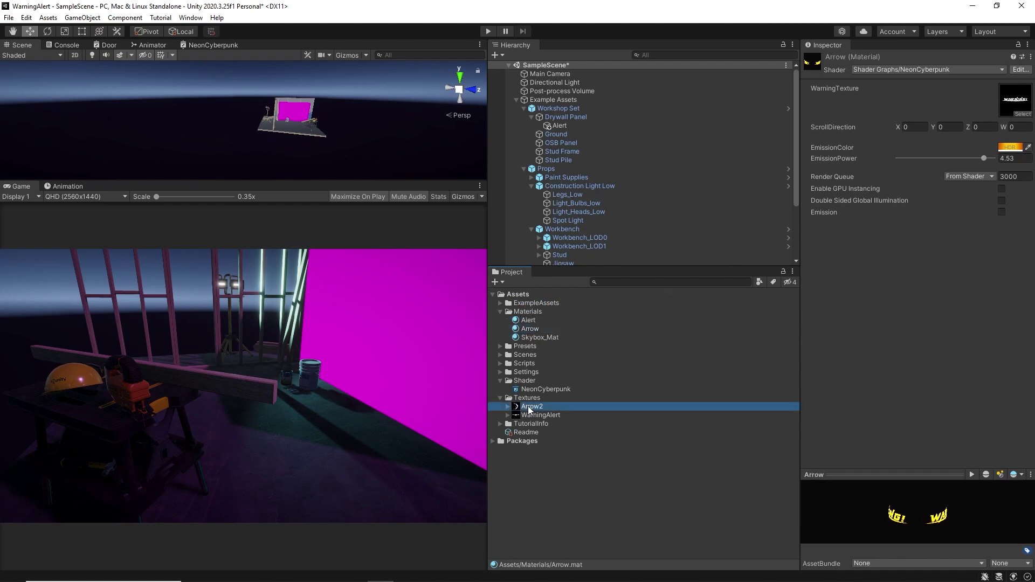
{"action": "left_click_drag", "start_coordinate": [528, 409], "coordinate": [956, 138]}
{"action": "left_click_drag", "start_coordinate": [1010, 112], "coordinate": [1008, 114]}
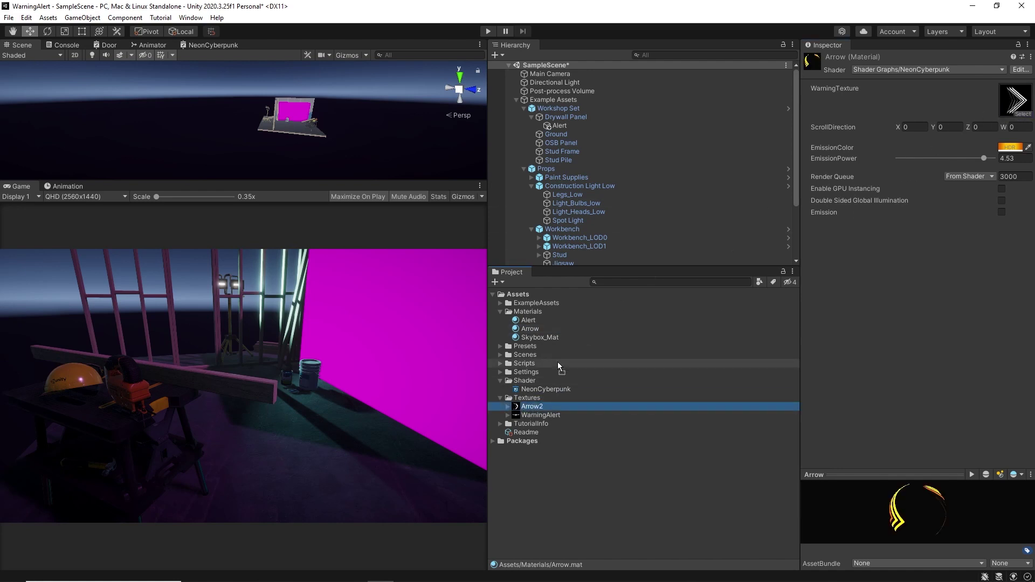
{"action": "left_click", "coordinate": [534, 413]}
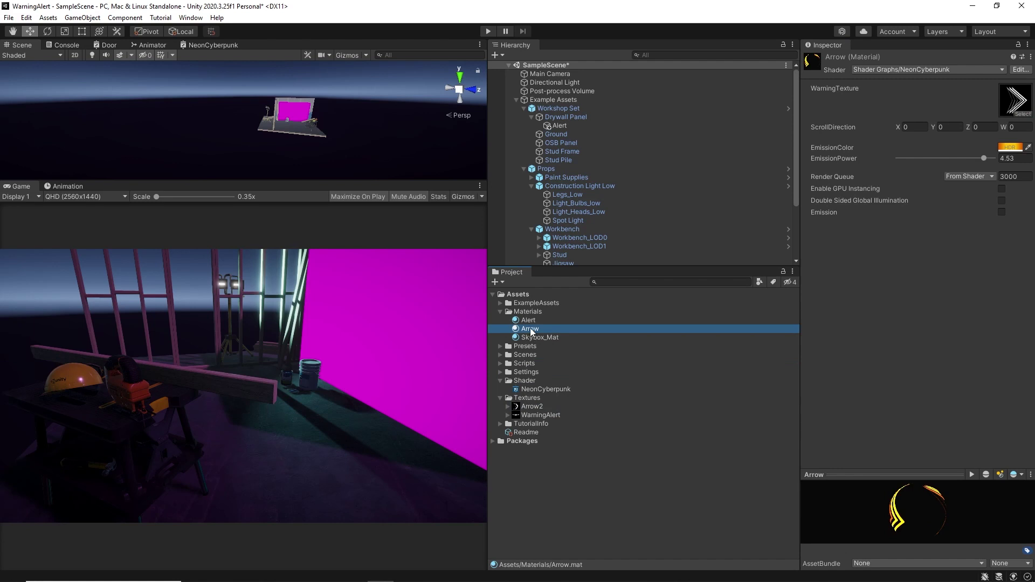
{"action": "left_click_drag", "start_coordinate": [529, 327], "coordinate": [558, 118]}
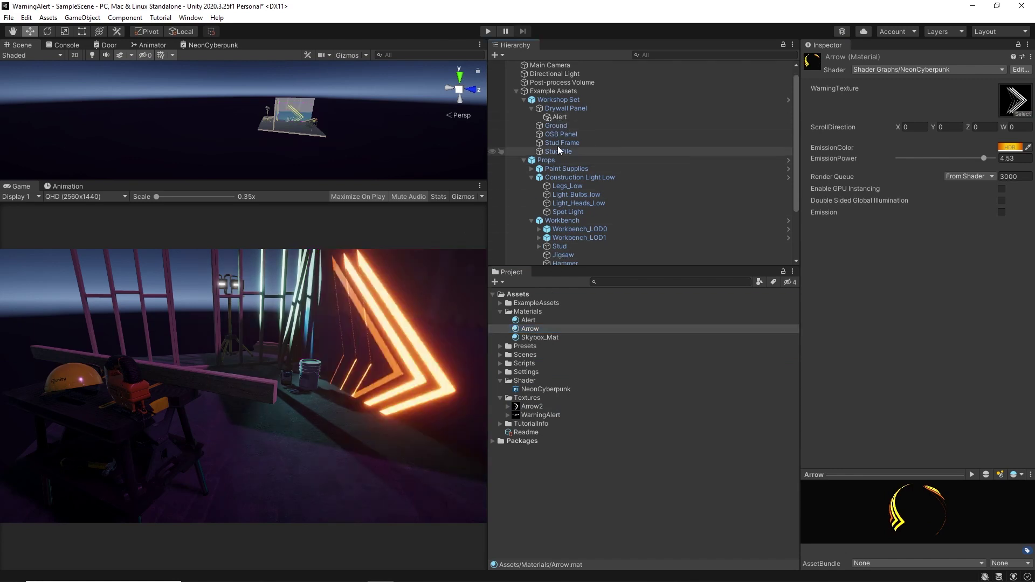
Scale the Alert decal to 0.15 on X and Z and raise it to Y 0.84.
{"action": "left_click", "coordinate": [560, 117]}
{"action": "left_click", "coordinate": [920, 123]}
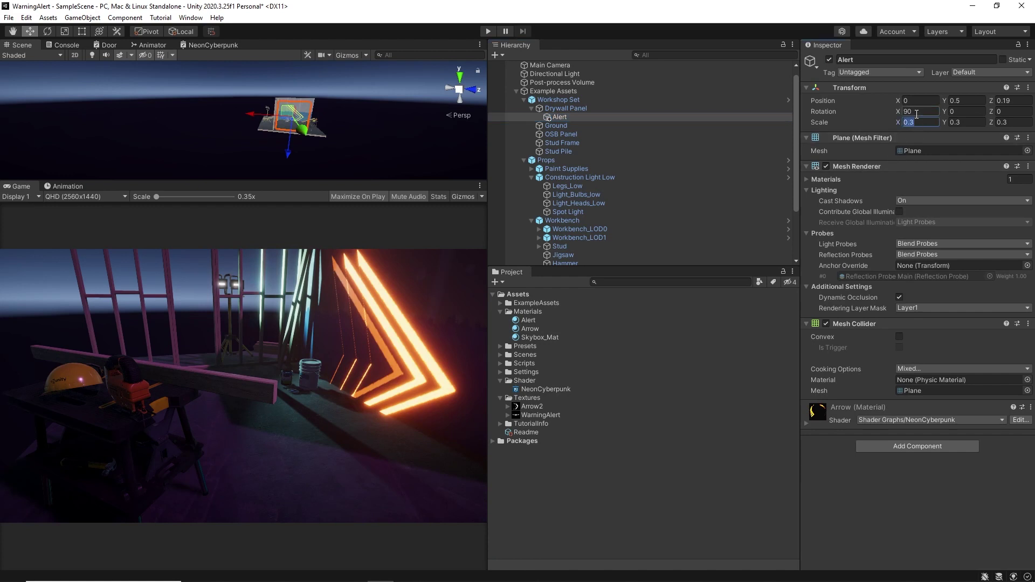
{"action": "type", "text": "0.15"}
{"action": "key", "text": "Tab"}
{"action": "key", "text": "Tab"}
{"action": "type", "text": ".154"}
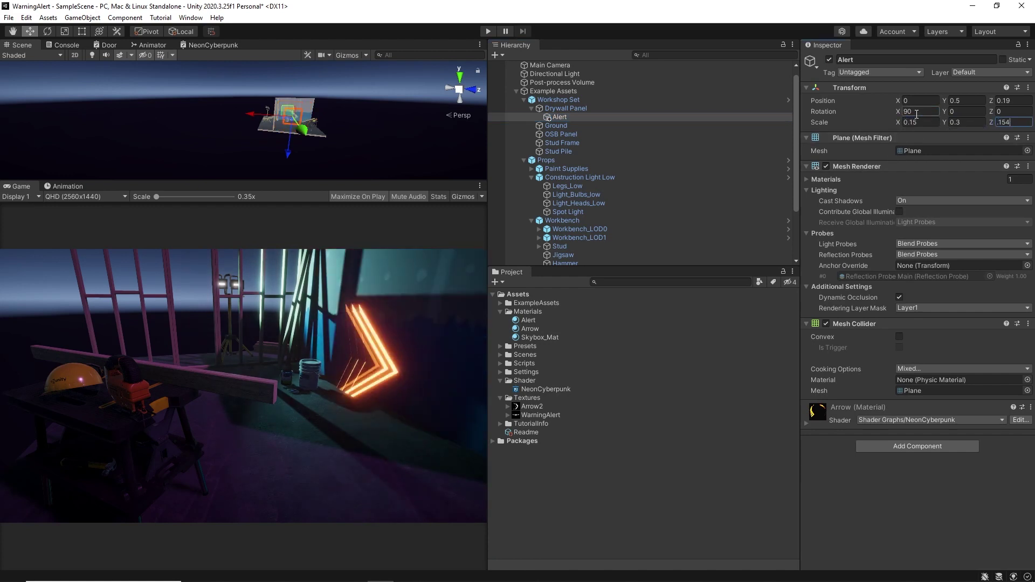
{"action": "key", "text": "BackSpace"}
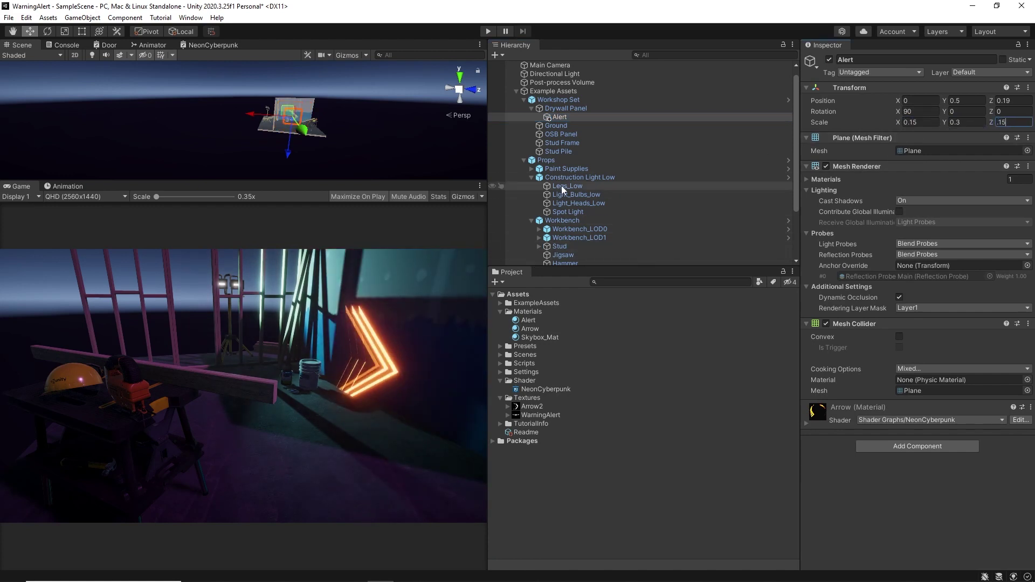
{"action": "left_click_drag", "start_coordinate": [943, 99], "coordinate": [954, 102]}
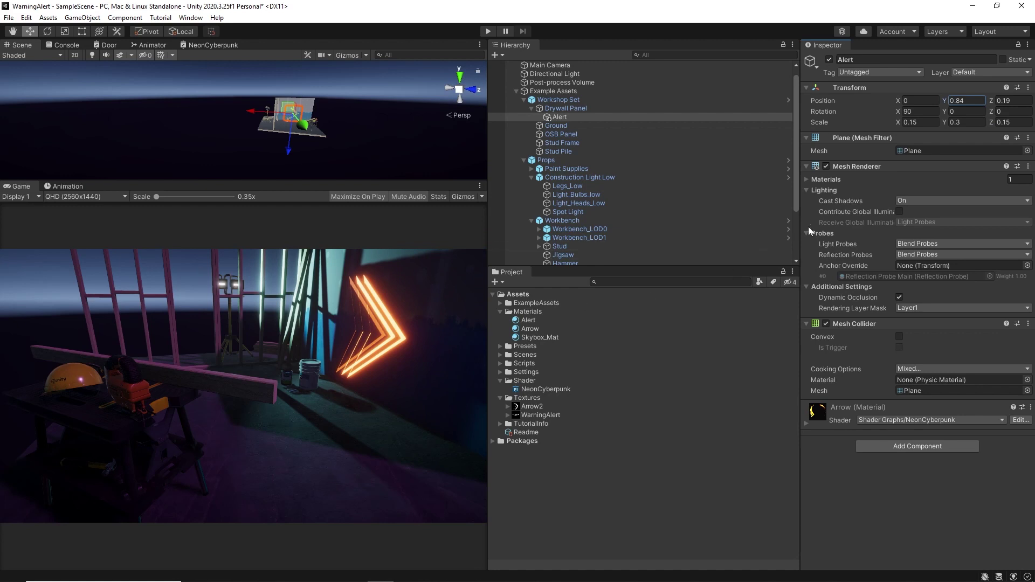
Turn off the decal's Cast Shadows and select the Alert material.
{"action": "left_click", "coordinate": [908, 201]}
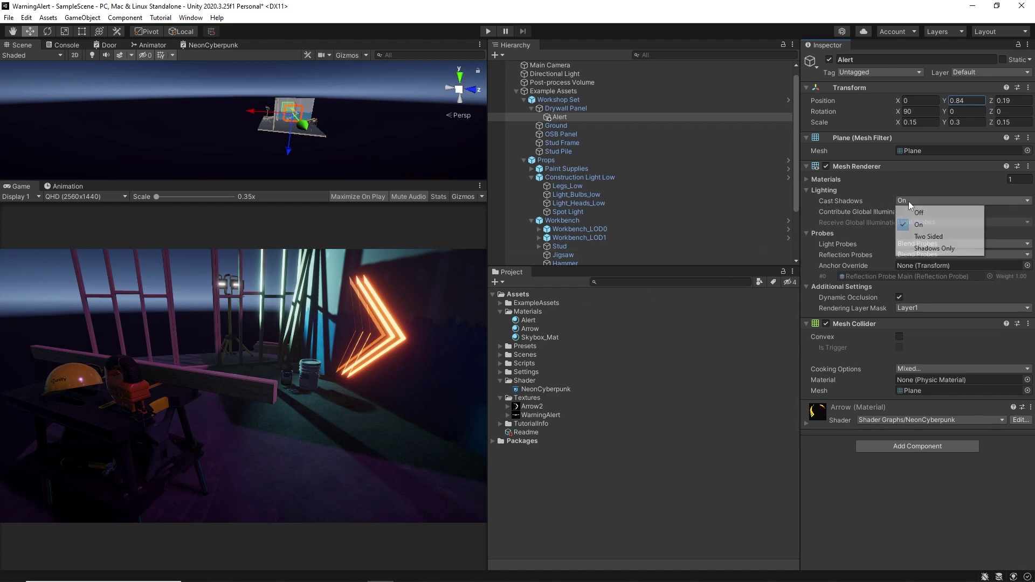
{"action": "left_click", "coordinate": [924, 210]}
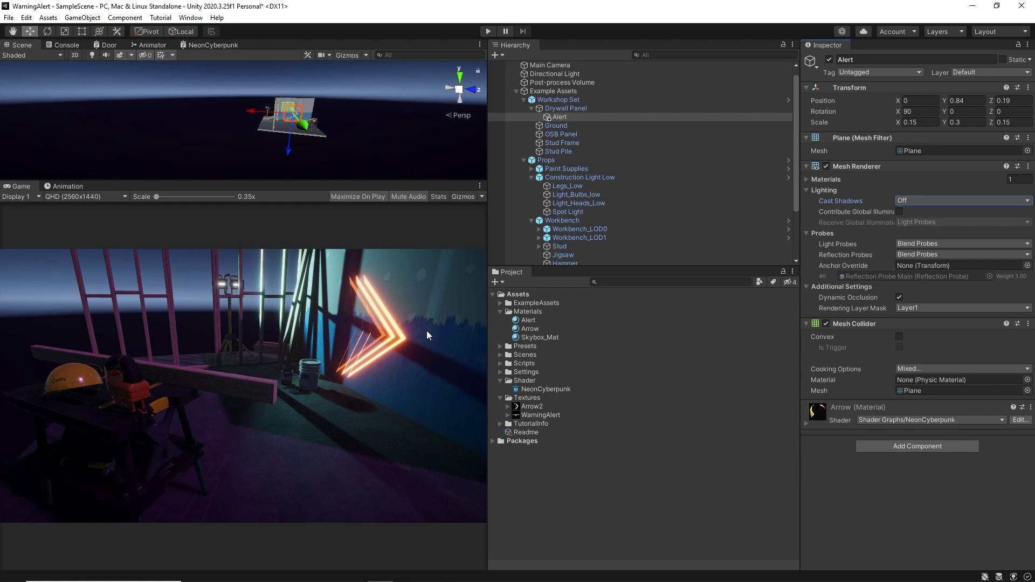
{"action": "left_click", "coordinate": [529, 321]}
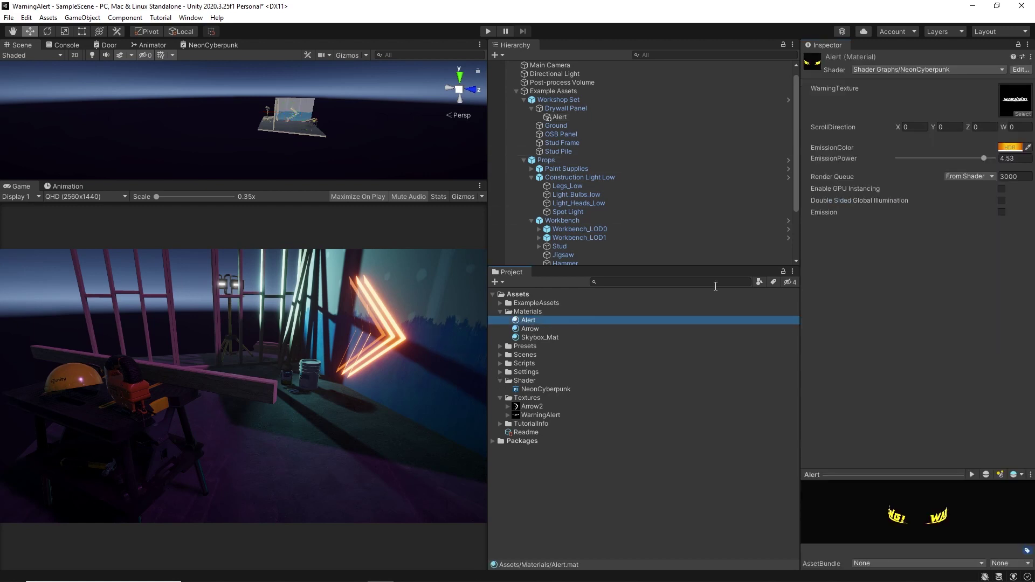
Shift the selected material's emission colour hue toward yellow.
{"action": "left_click", "coordinate": [1019, 148]}
{"action": "left_click_drag", "start_coordinate": [1019, 219], "coordinate": [1012, 198]}
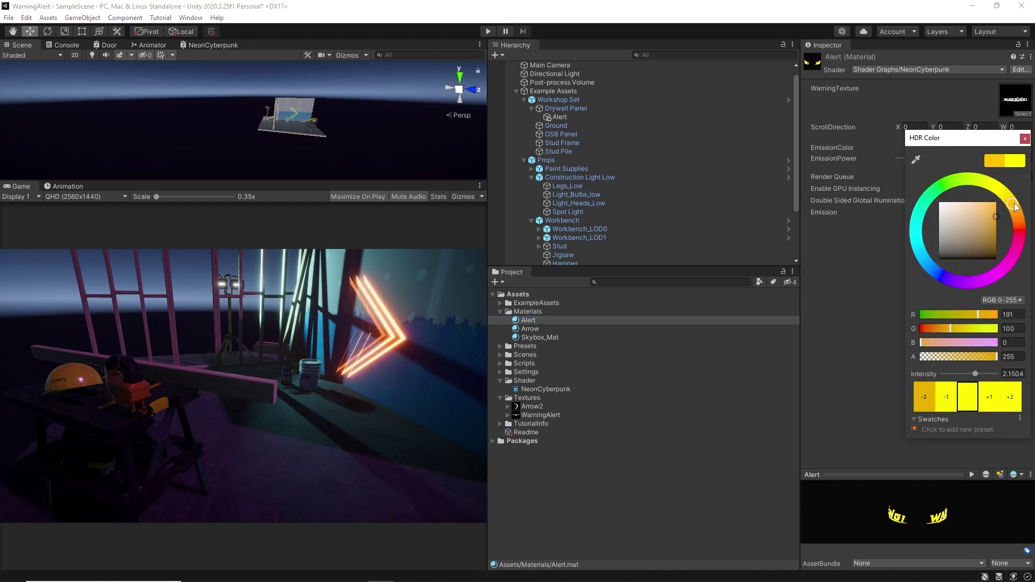
{"action": "left_click", "coordinate": [1025, 139]}
Make the Arrow material's emission glow yellow, lower its emission power, and run the game.
{"action": "left_click", "coordinate": [542, 329]}
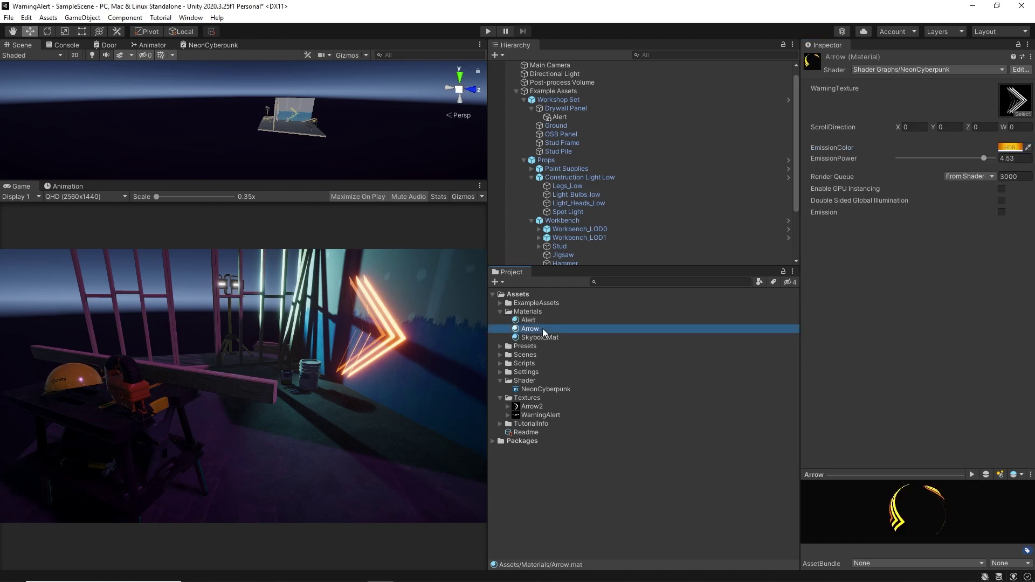
{"action": "left_click", "coordinate": [1010, 147]}
{"action": "left_click_drag", "start_coordinate": [1012, 201], "coordinate": [1013, 208]}
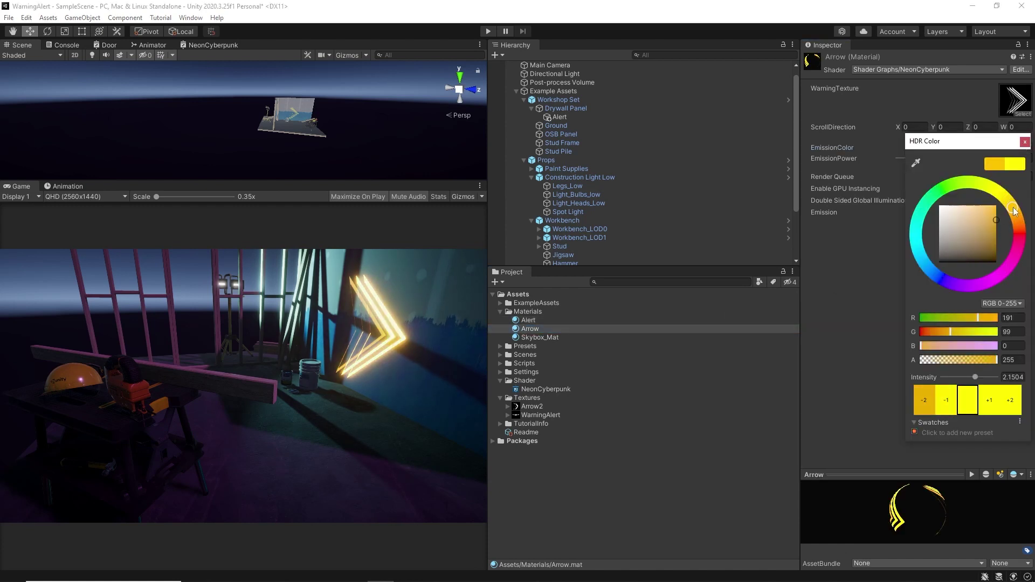
{"action": "left_click", "coordinate": [1025, 141]}
{"action": "left_click_drag", "start_coordinate": [983, 160], "coordinate": [960, 162]}
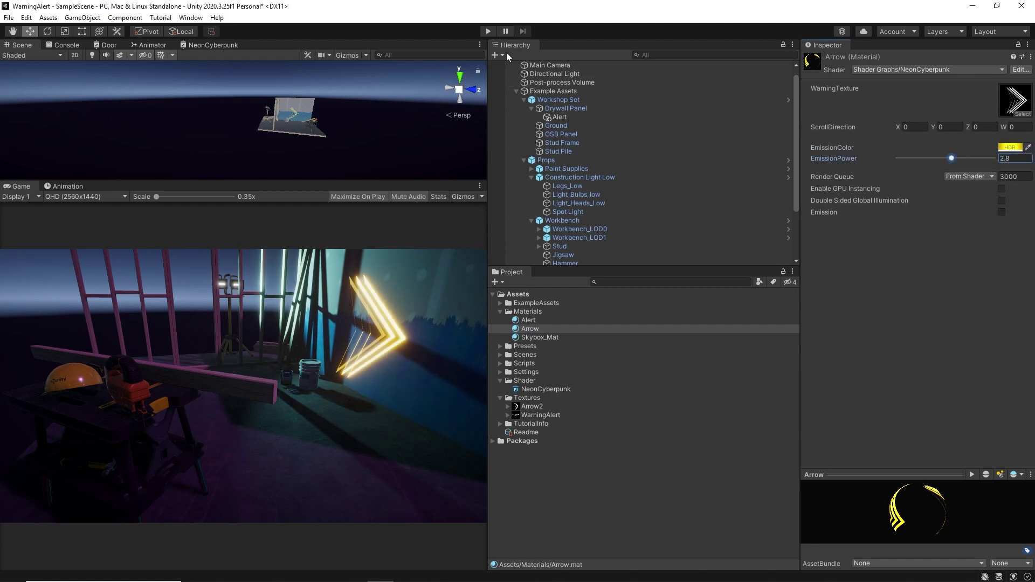
{"action": "left_click", "coordinate": [489, 31]}
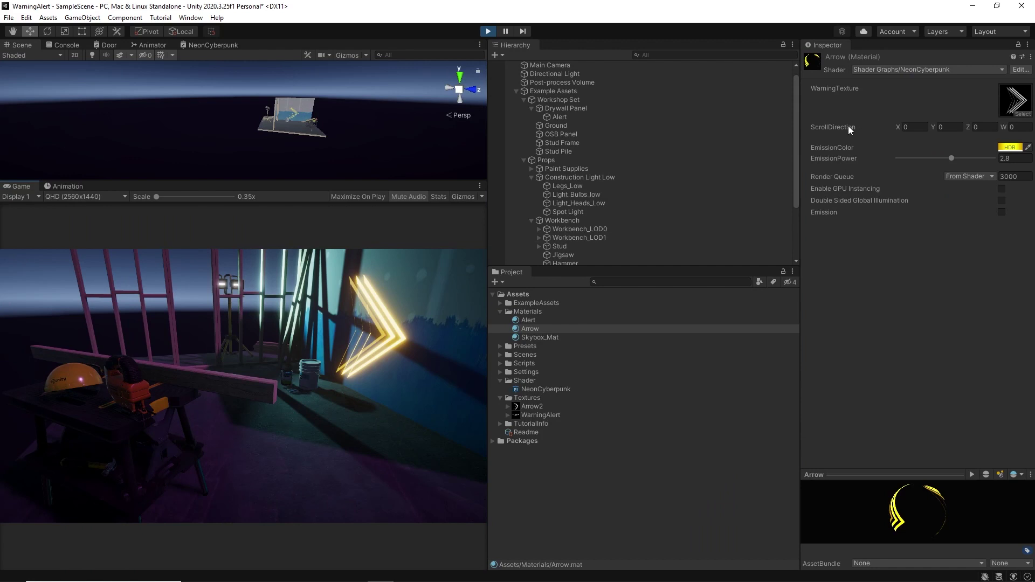
Set the Arrow material's ScrollDirection X to -1, then stop the game and select Alert.
{"action": "left_click", "coordinate": [908, 127]}
{"action": "type", "text": ".0"}
{"action": "type", "text": "1"}
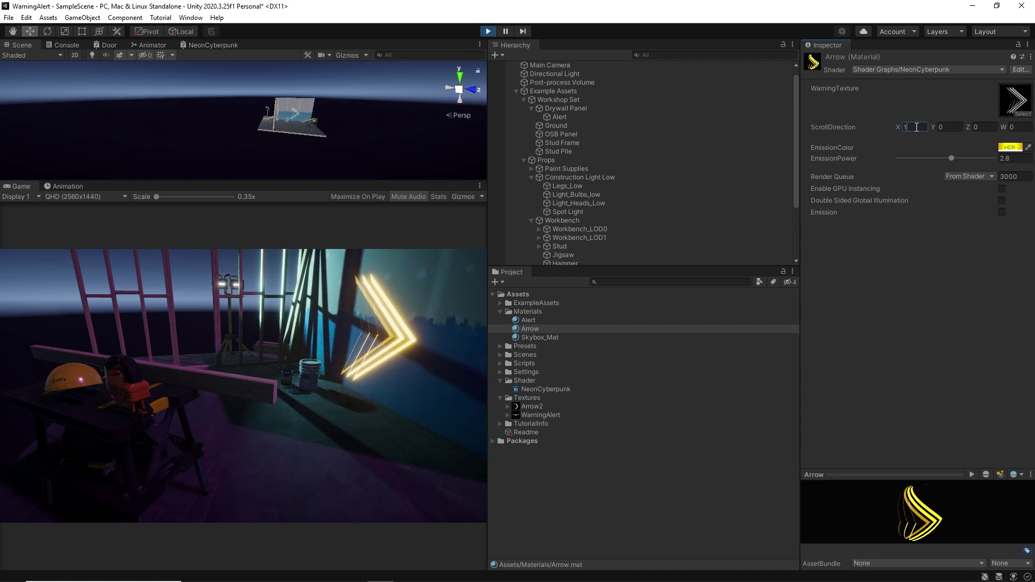
{"action": "type", "text": "-1"}
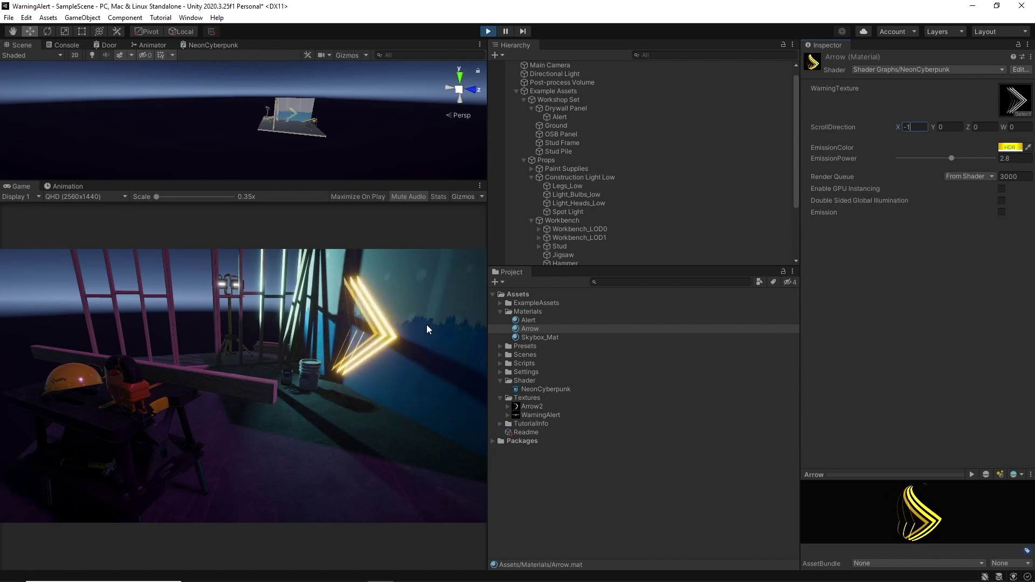
{"action": "left_click", "coordinate": [488, 31]}
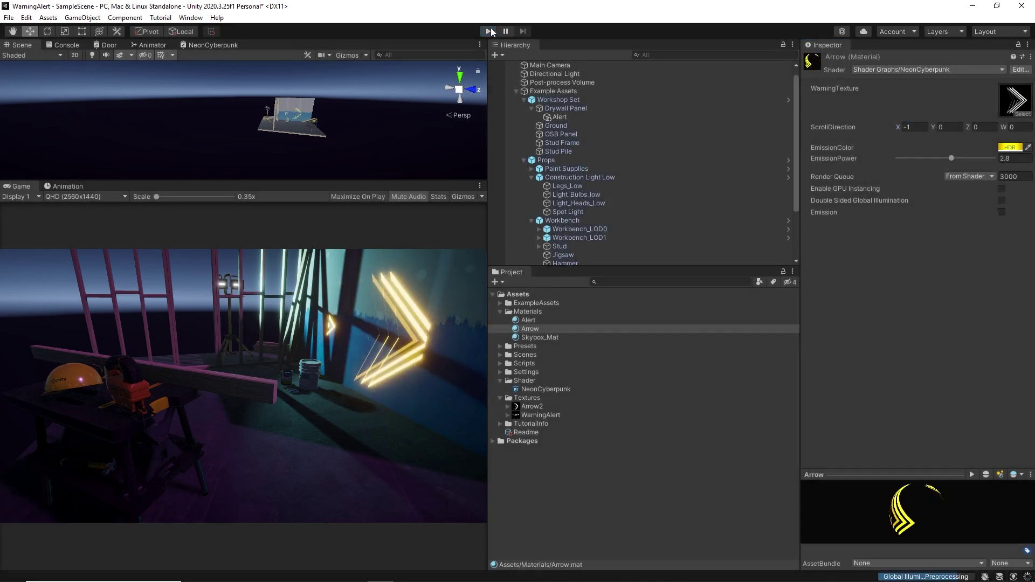
{"action": "left_click", "coordinate": [562, 117]}
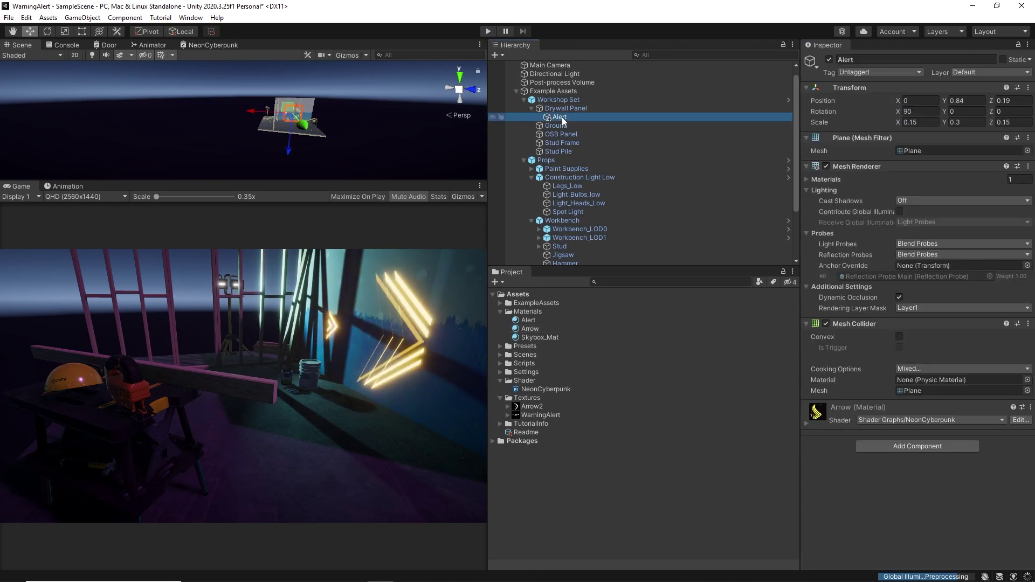
Create an empty child object named Arrow under Drywall Panel.
{"action": "left_click", "coordinate": [561, 109]}
{"action": "right_click", "coordinate": [561, 111]}
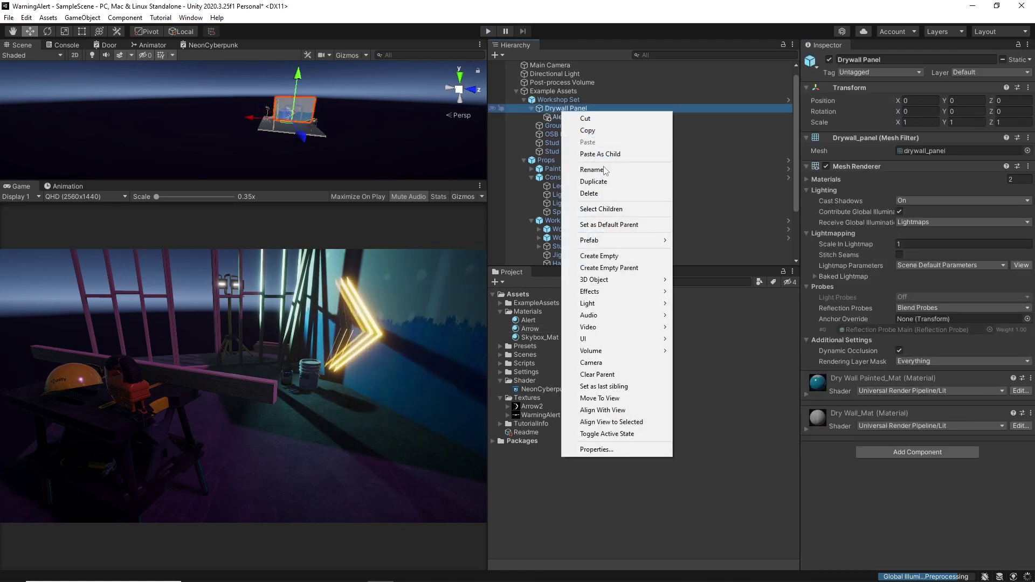
{"action": "left_click", "coordinate": [608, 257]}
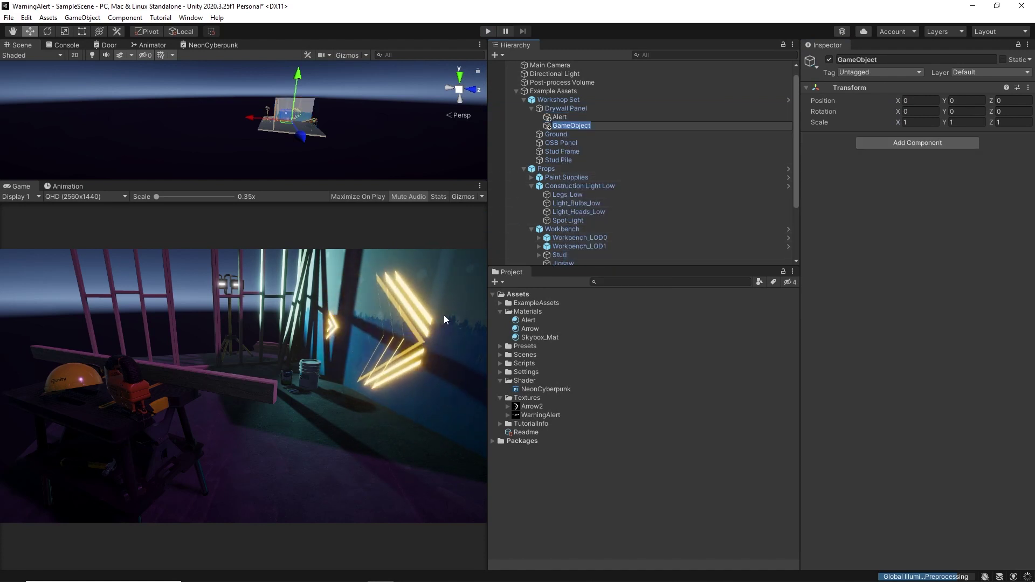
{"action": "type", "text": "Arrow"}
Undo the accidental Arrow2 Sprite Renderer on Arrow and parent the Alert decal beneath it.
{"action": "left_click", "coordinate": [530, 406]}
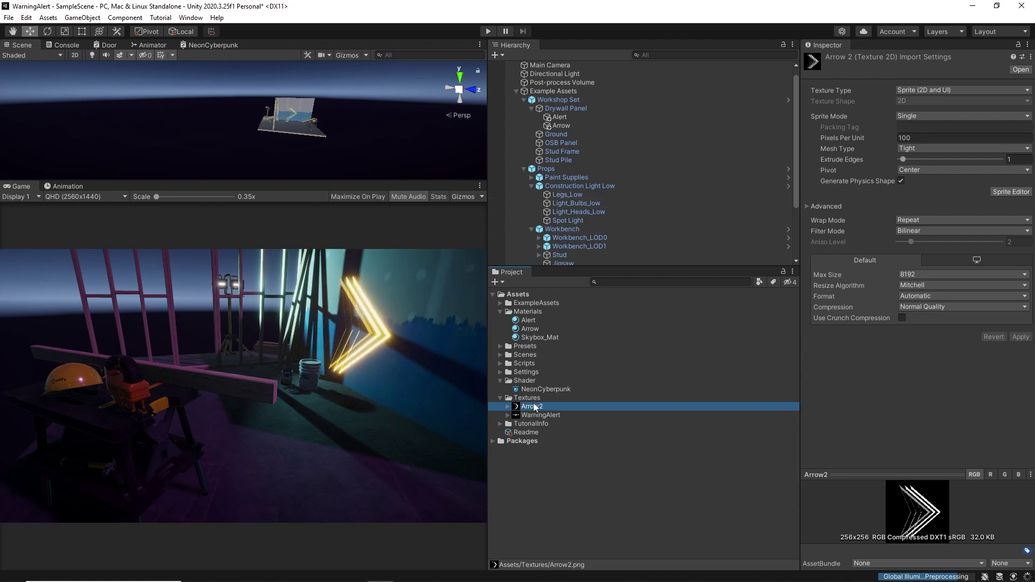
{"action": "left_click_drag", "start_coordinate": [517, 405], "coordinate": [565, 127]}
{"action": "key", "text": "ctrl+z"}
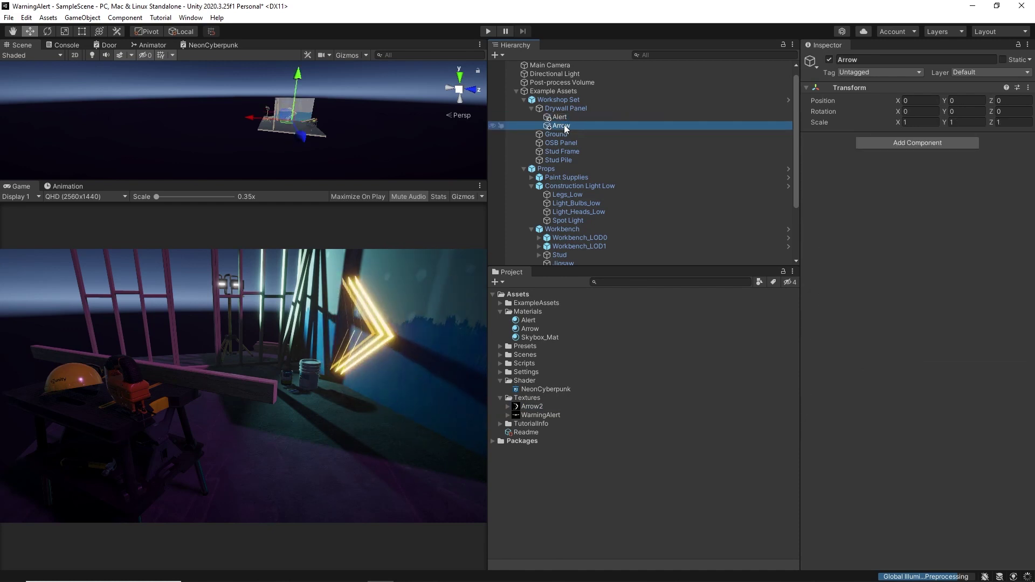
{"action": "key", "text": "ctrl+y"}
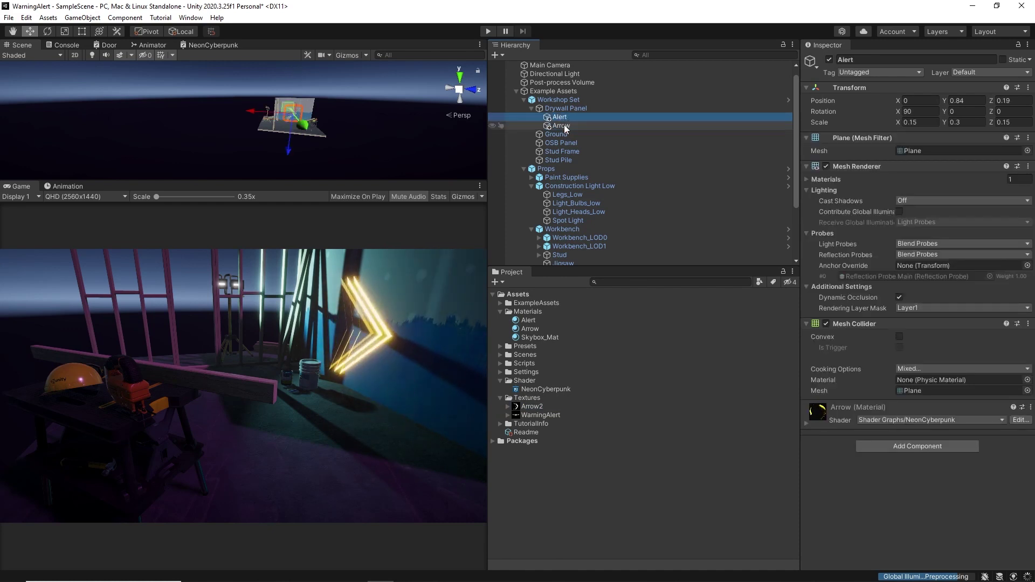
{"action": "key", "text": "ctrl+z"}
{"action": "left_click_drag", "start_coordinate": [565, 128], "coordinate": [565, 126]}
Duplicate the Alert decal and select the Alert (1) copy.
{"action": "left_click", "coordinate": [567, 118]}
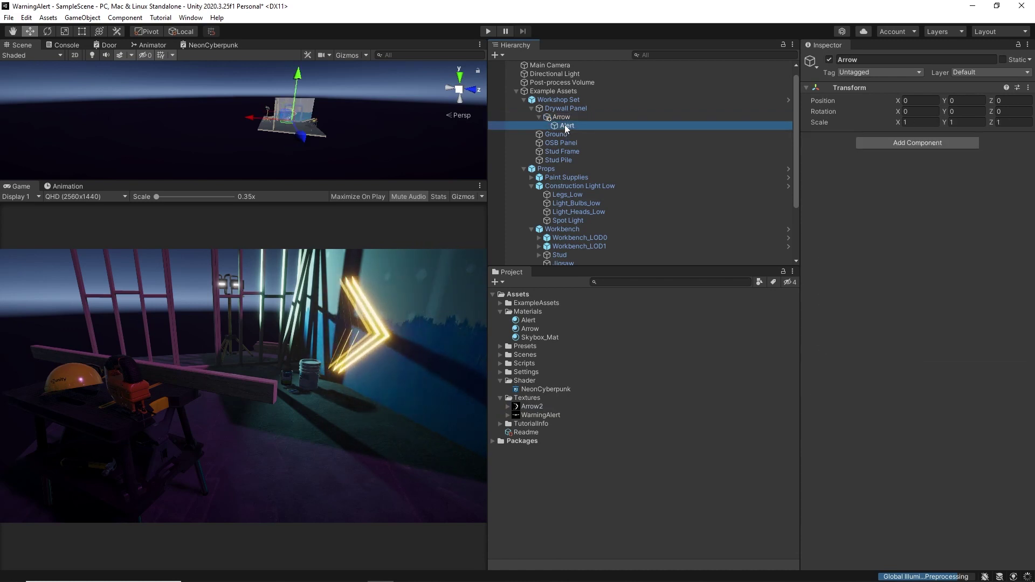
{"action": "left_click", "coordinate": [565, 126]}
{"action": "key", "text": "ctrl+d"}
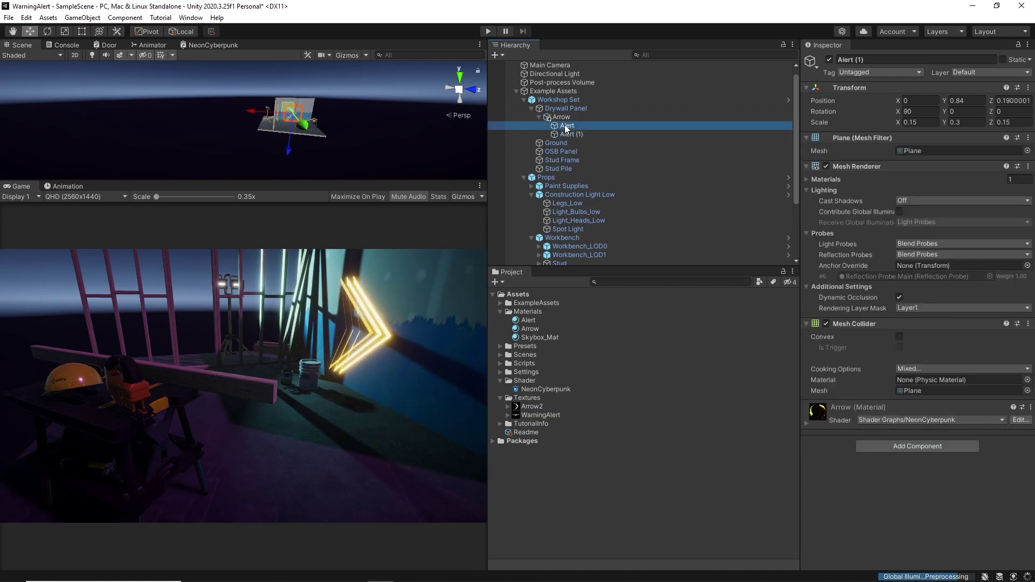
{"action": "left_click", "coordinate": [567, 135]}
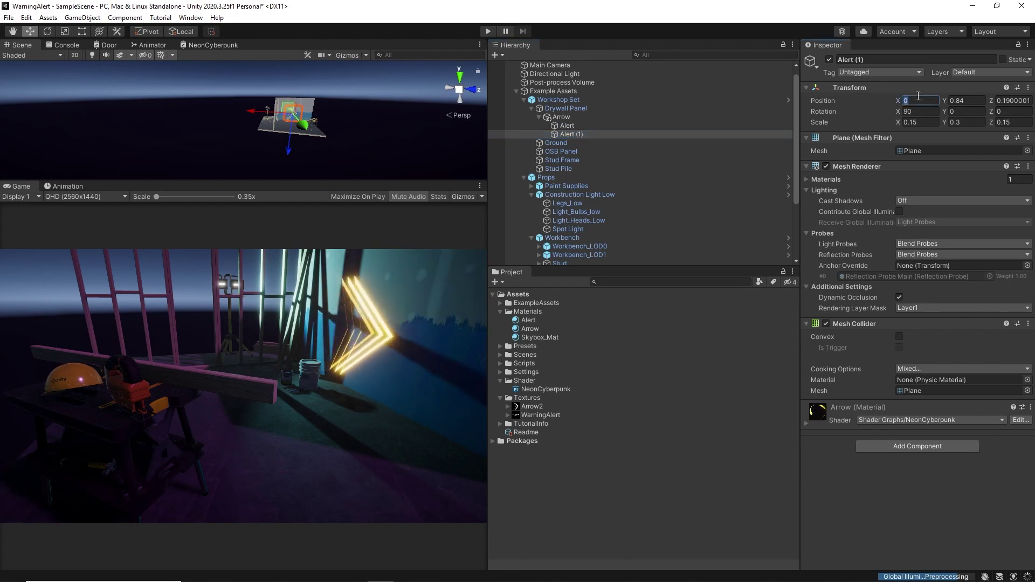
Place Alert (1) at Position X -1.5 and run the game to see both arrows.
{"action": "left_click", "coordinate": [910, 100]}
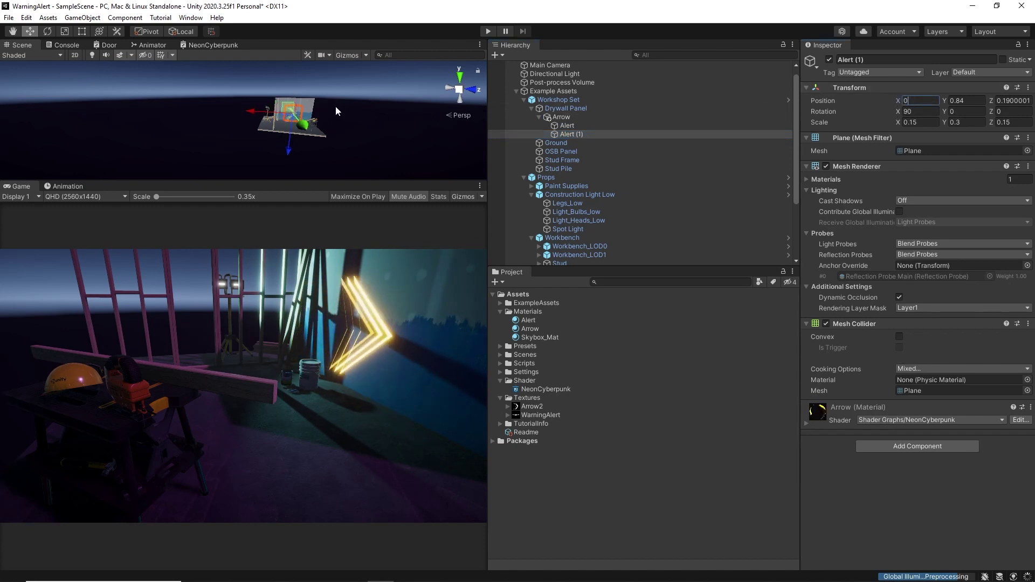
{"action": "left_click_drag", "start_coordinate": [249, 114], "coordinate": [273, 114]}
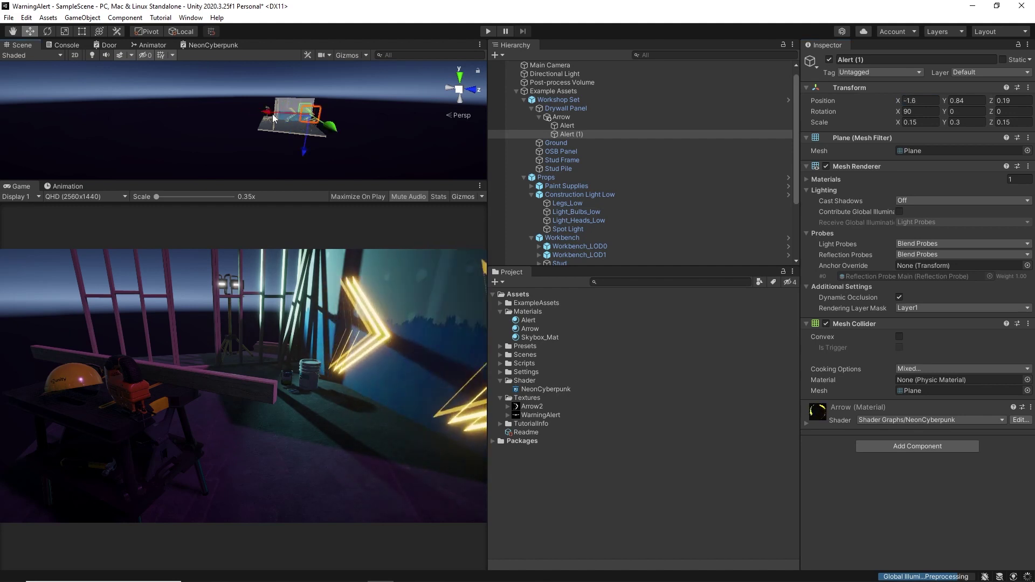
{"action": "left_click", "coordinate": [918, 100]}
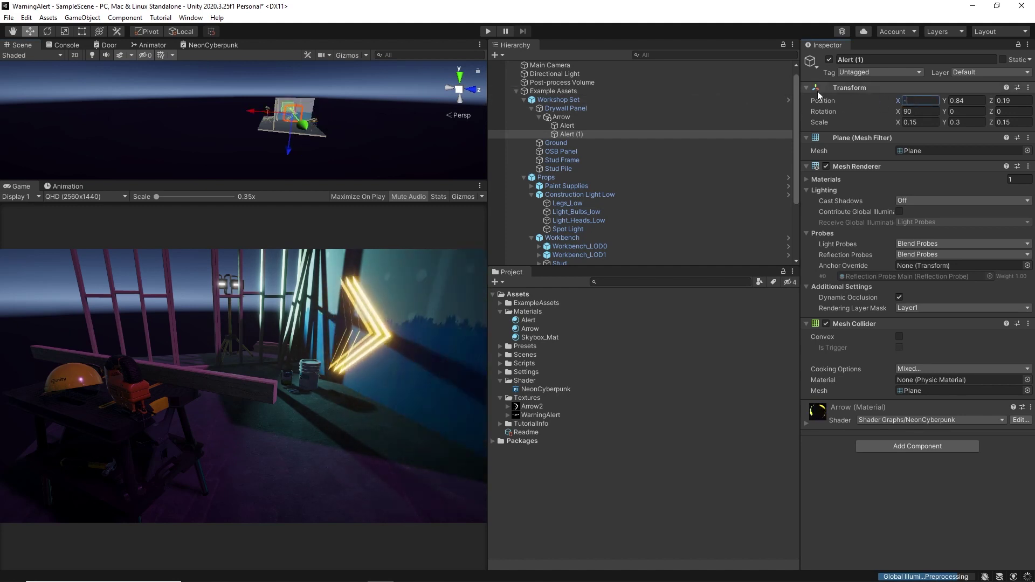
{"action": "type", "text": "-1.5"}
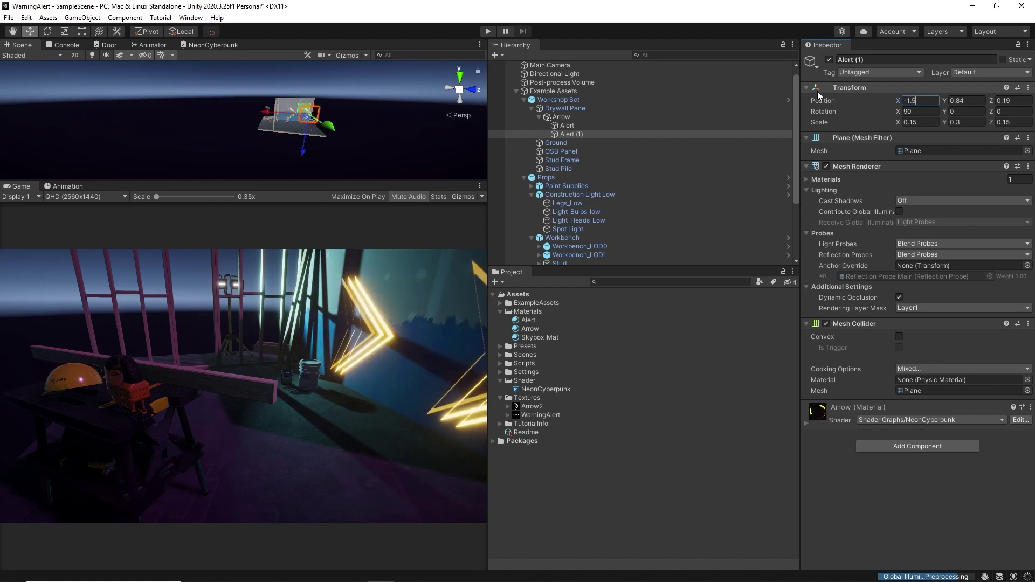
{"action": "key", "text": "Return"}
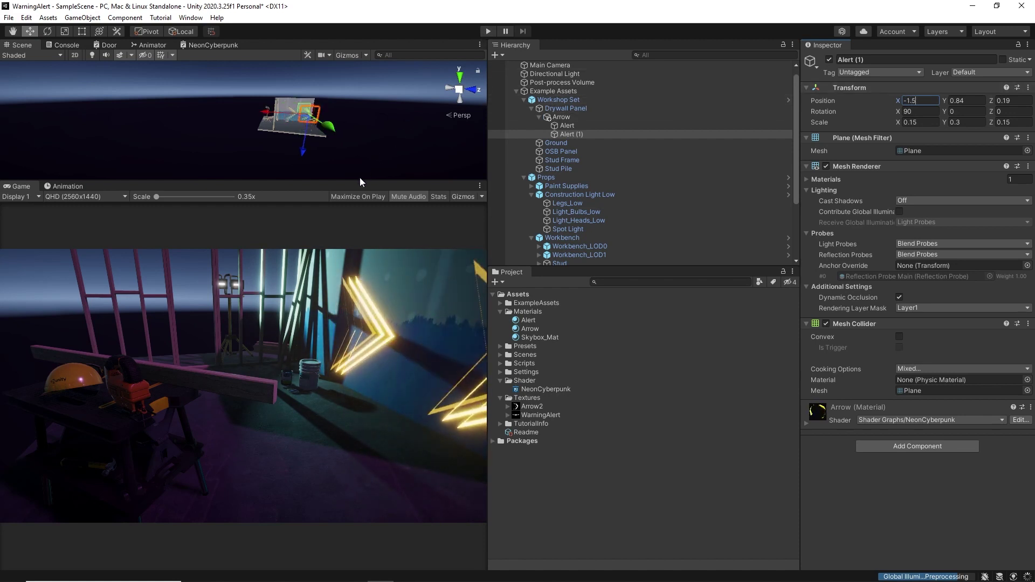
{"action": "left_click", "coordinate": [486, 33]}
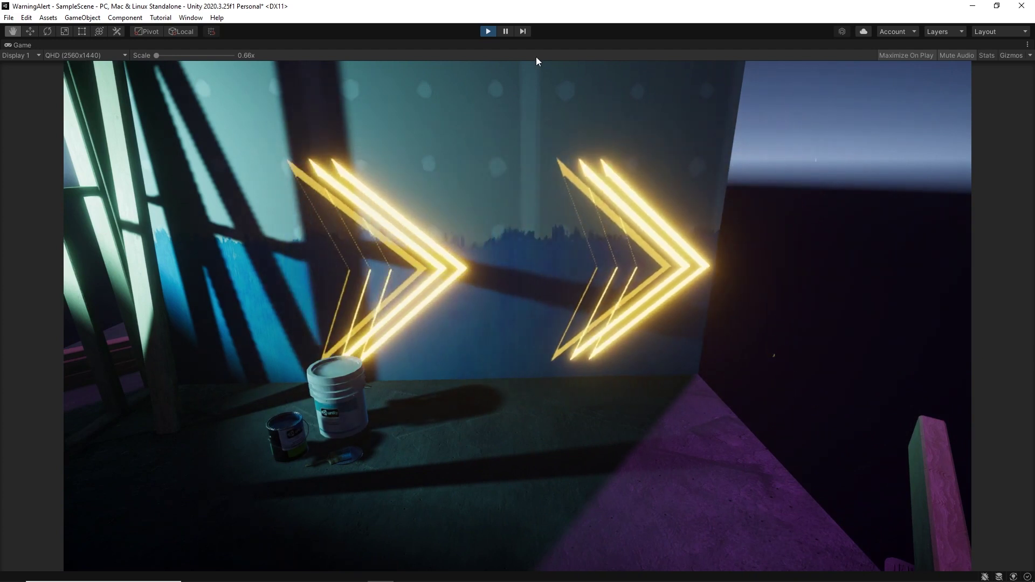
Stop the game, select the WarningAlert texture, and bring up Photoshop's arrow document.
{"action": "left_click", "coordinate": [487, 31]}
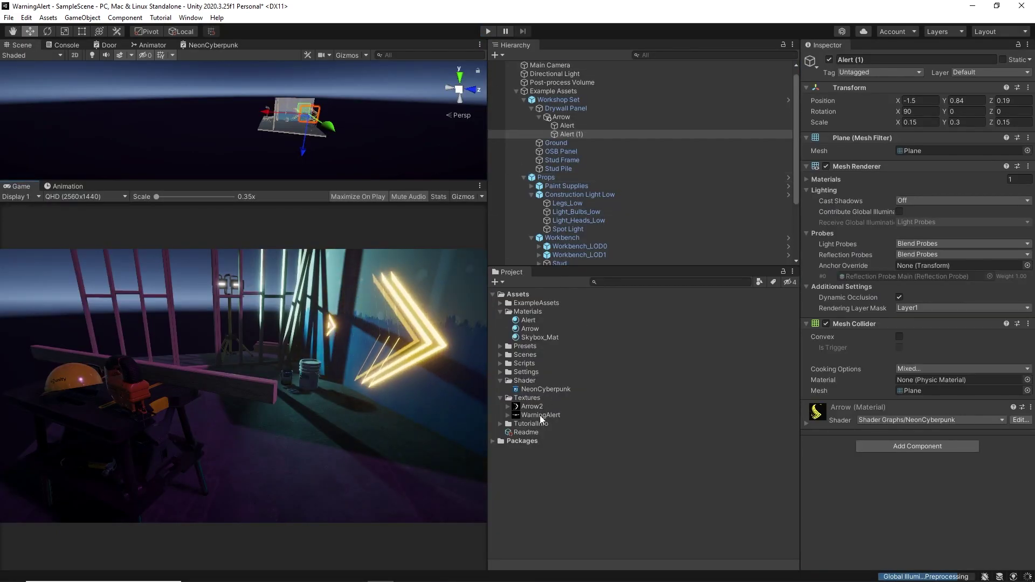
{"action": "left_click", "coordinate": [539, 415]}
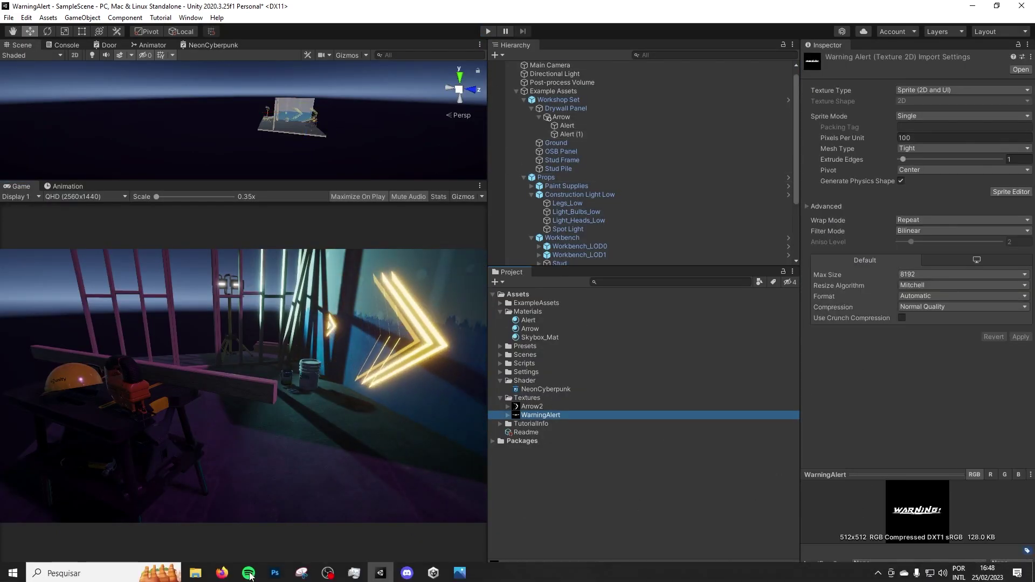
{"action": "left_click", "coordinate": [275, 571]}
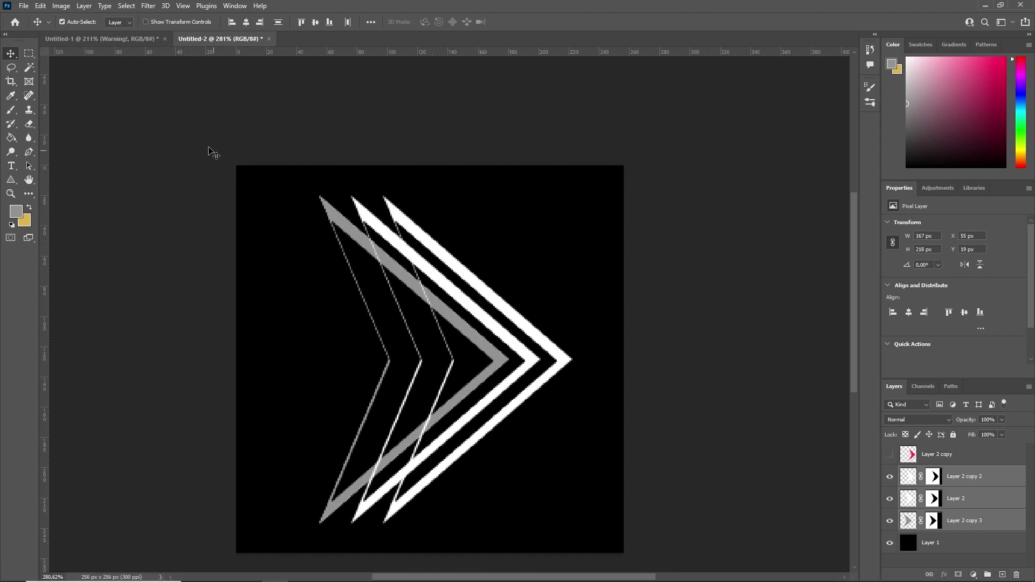
View the WARNING! and Instagram logo documents, then return to Unity's running game.
{"action": "left_click", "coordinate": [122, 39]}
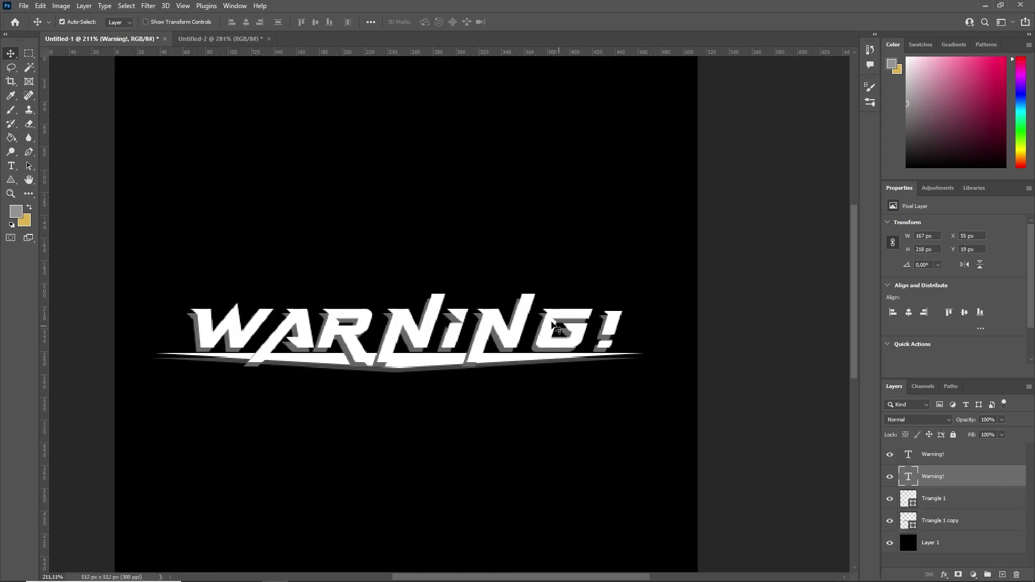
{"action": "key", "text": "ctrl+Tab"}
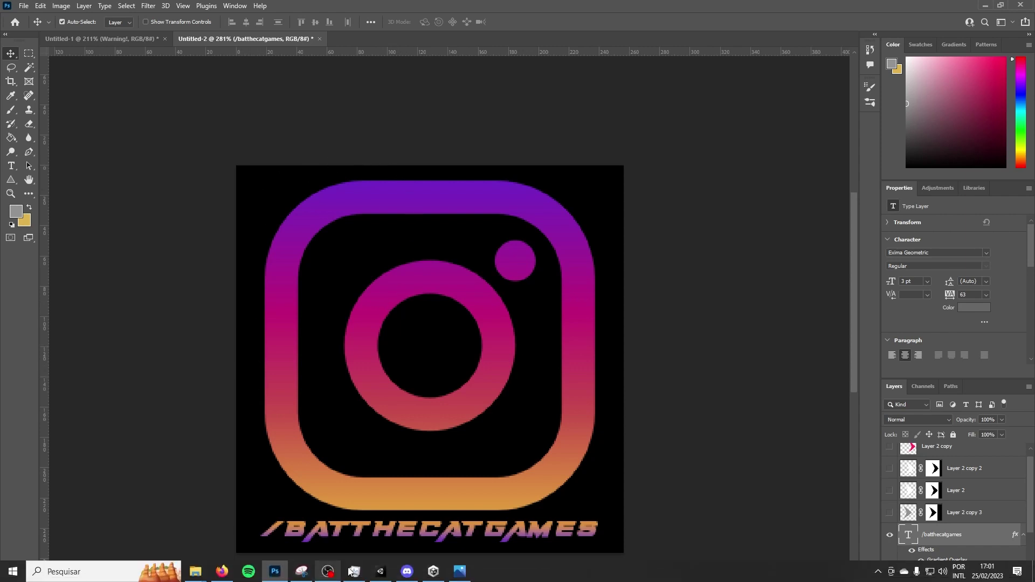
{"action": "left_click", "coordinate": [380, 571]}
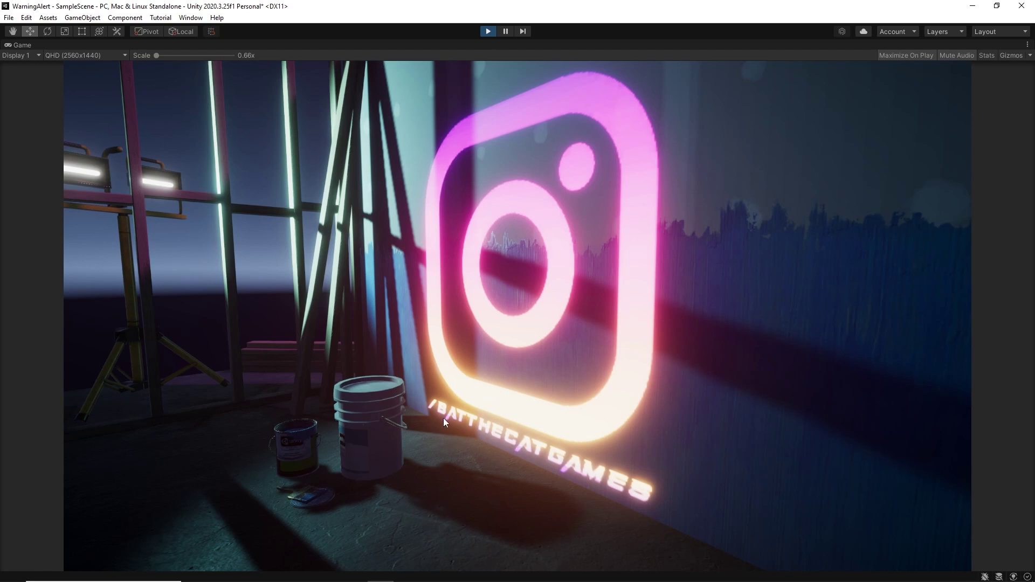
Exit Play mode with Ctrl+P, save the NeonCyberpunk graph, and un-maximize its panel.
{"action": "key", "text": "ctrl+p"}
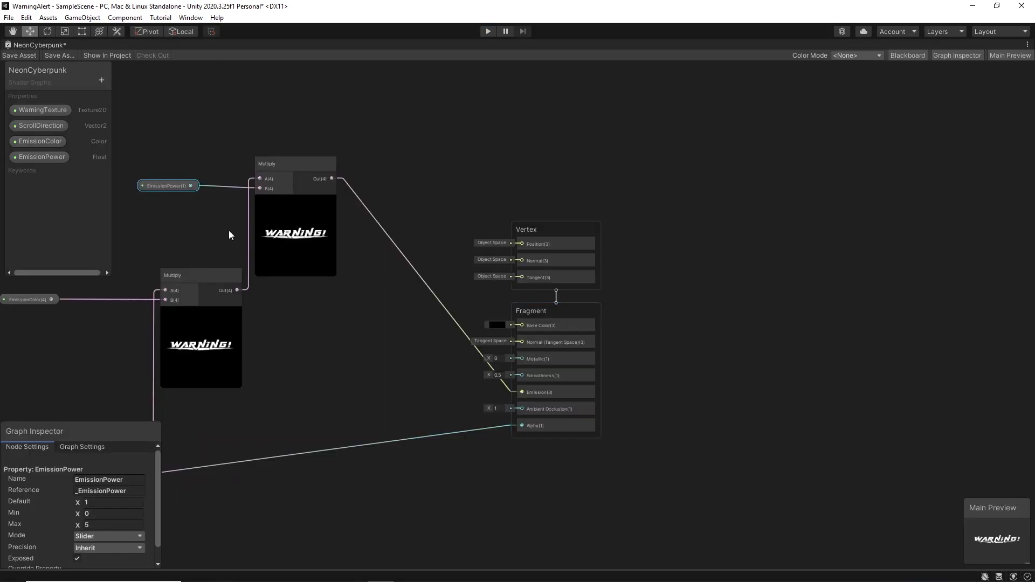
{"action": "left_click", "coordinate": [30, 58]}
{"action": "right_click", "coordinate": [43, 47]}
{"action": "left_click", "coordinate": [56, 50]}
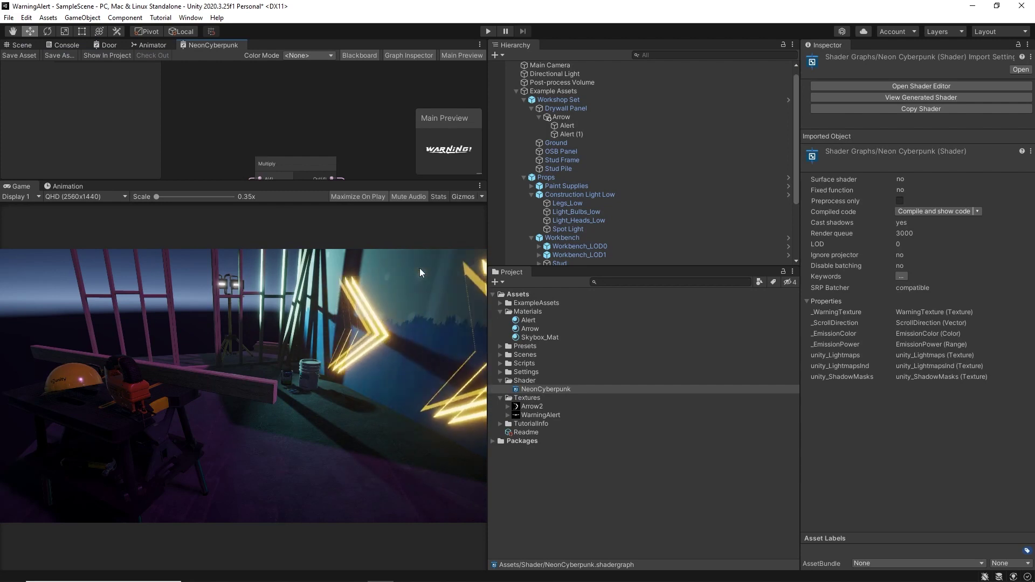